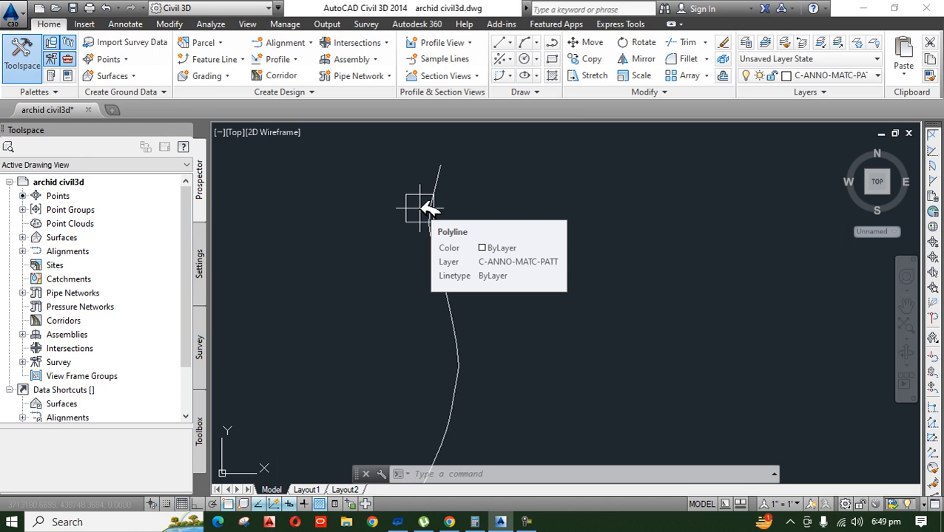
Step: Inspect the closely spaced vertices along the existing curved polyline, then clear the selection
scroll(436, 205, "down", 3)
scroll(452, 222, "up", 4)
left_click(435, 250)
scroll(444, 255, "up", 5)
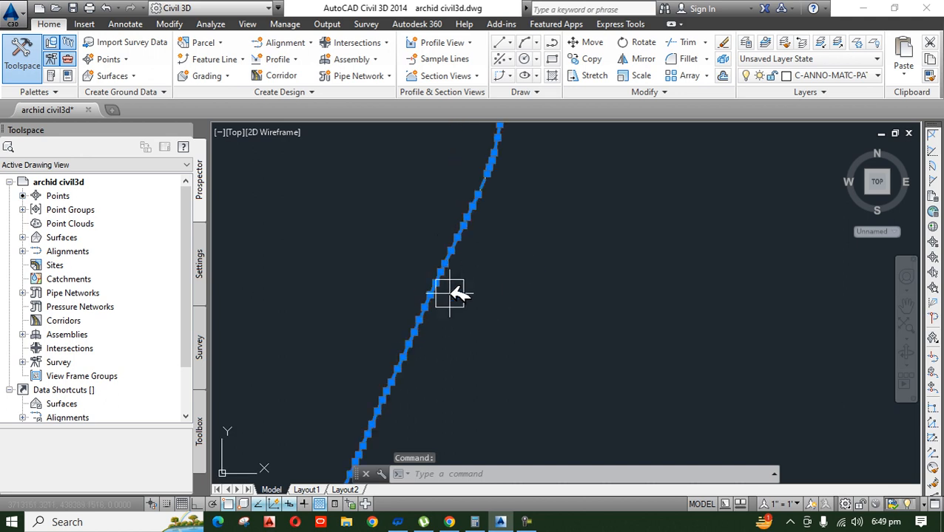
scroll(435, 237, "up", 4)
middle_click_drag(367, 297, 397, 308)
scroll(403, 310, "up", 2)
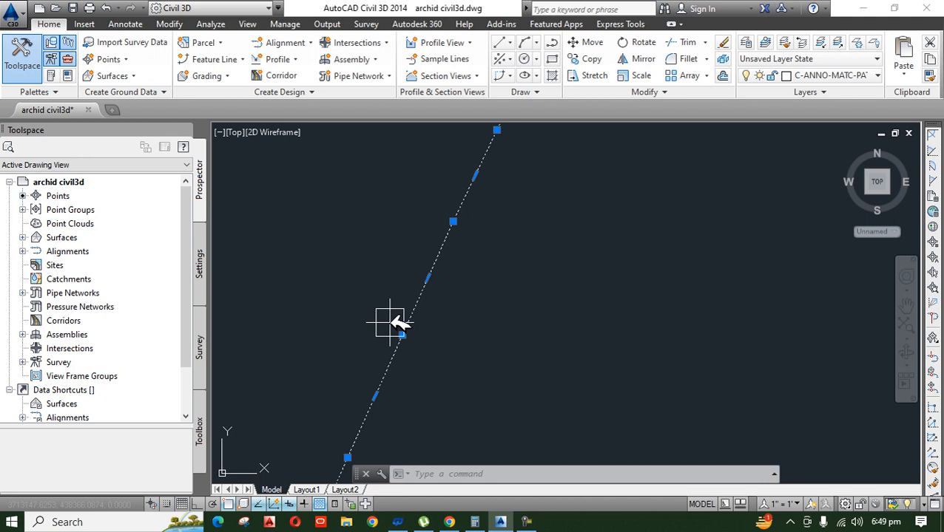
left_click(499, 338)
key("Escape")
key("Escape")
key("Escape")
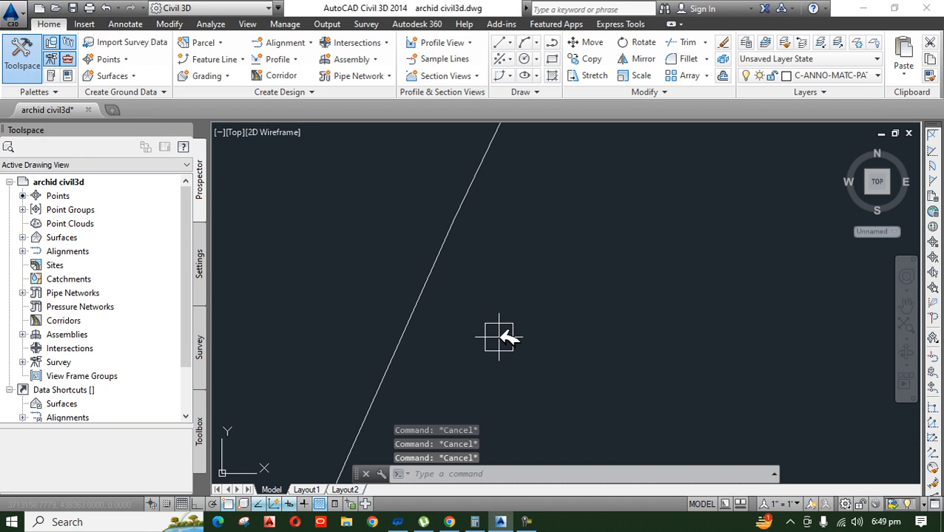
Step: Draw a three-point arc beside the straight stretch of the polyline and erase it again
type("a")
key("Return")
left_click(556, 347)
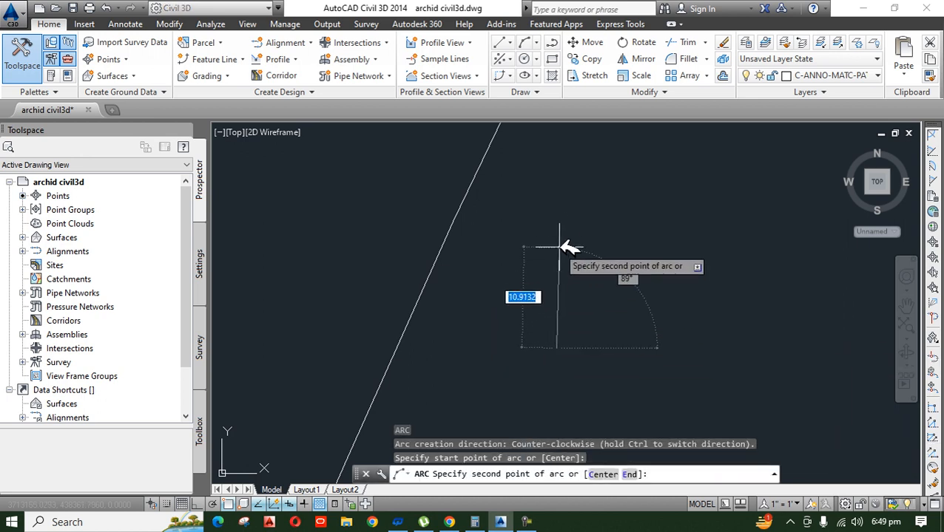
left_click(639, 206)
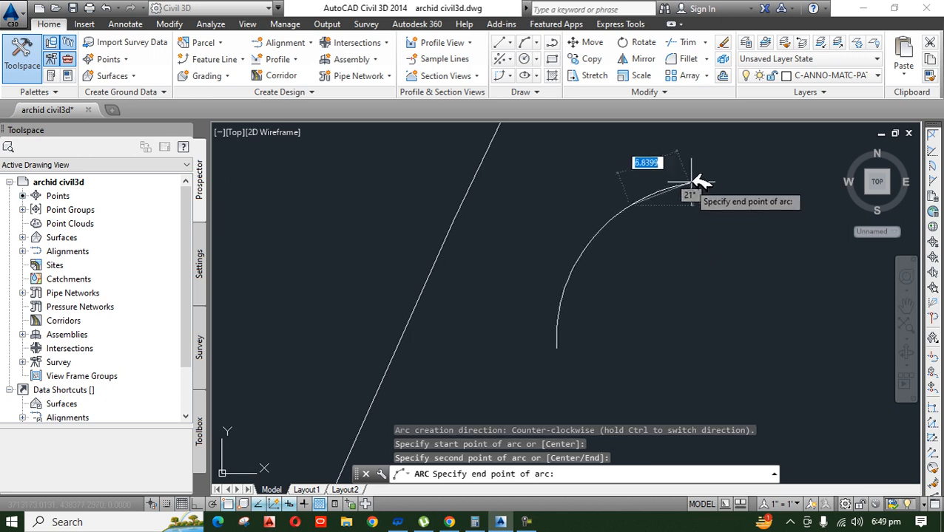
left_click(676, 141)
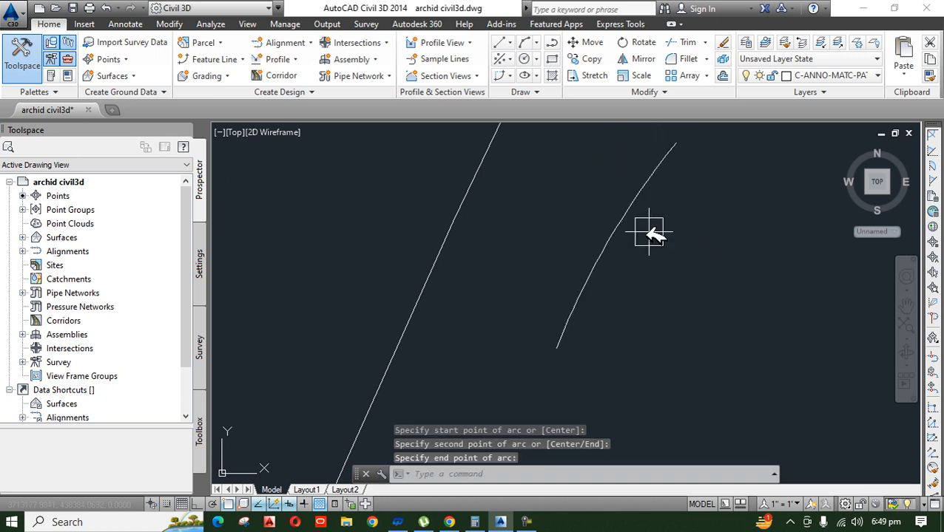
left_click(610, 236)
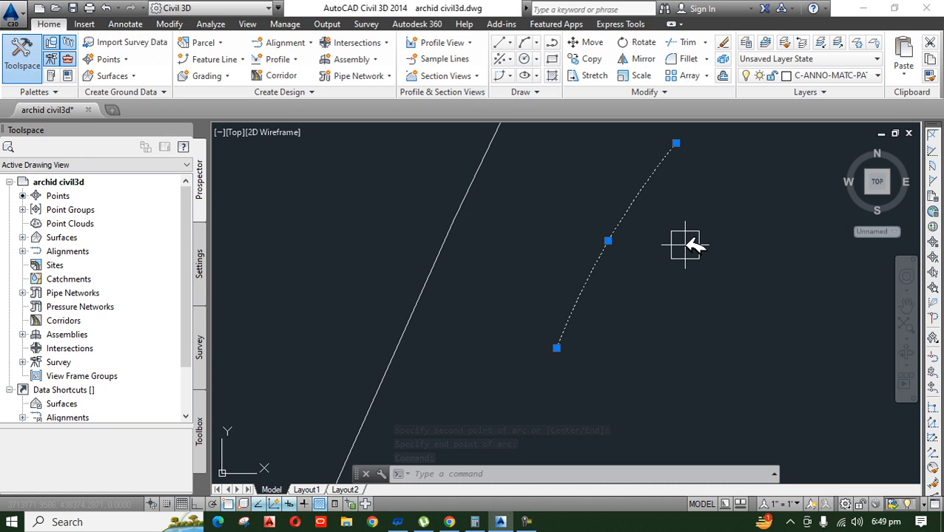
key("Delete")
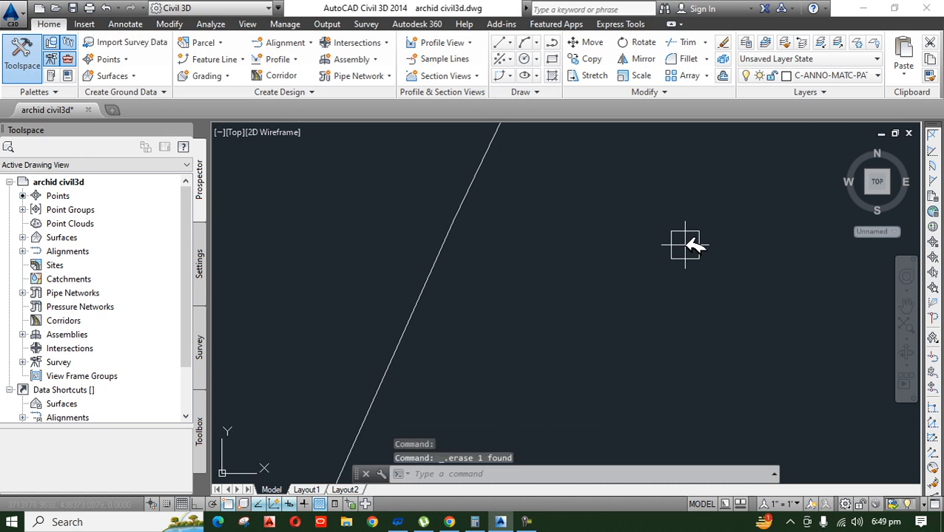
Step: Examine the bends and straight stretches along the whole curved polyline
scroll(565, 244, "down", 3)
scroll(439, 290, "down", 3)
middle_click_drag(560, 272, 551, 345)
scroll(509, 278, "down", 3)
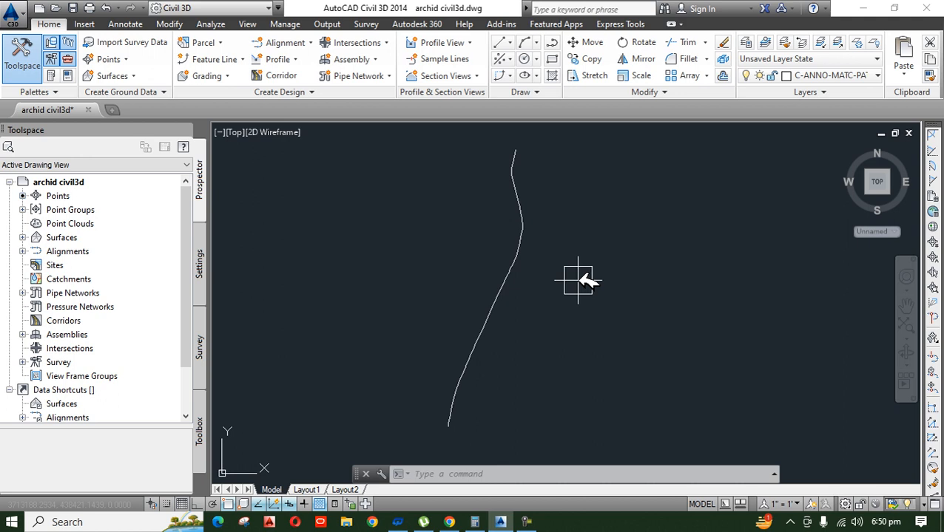
scroll(551, 231, "up", 3)
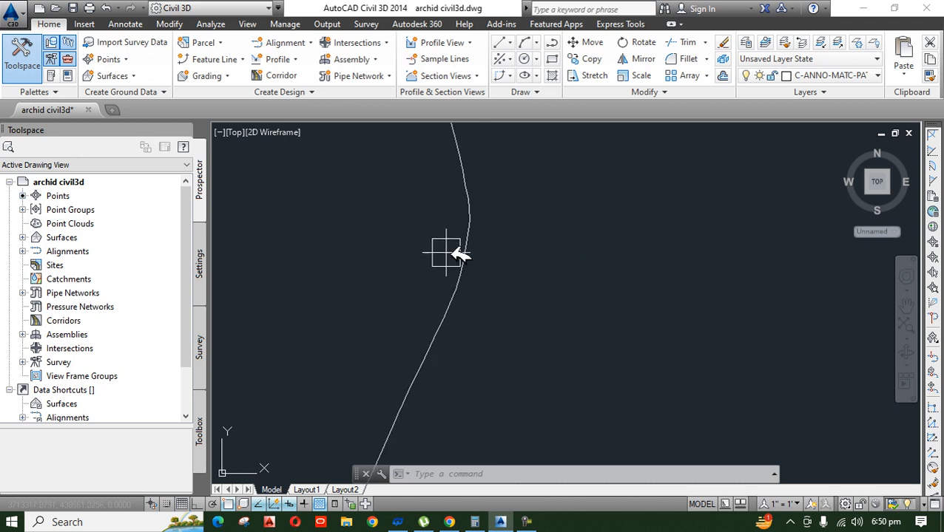
scroll(491, 268, "down", 3)
scroll(506, 288, "up", 3)
scroll(382, 303, "down", 2)
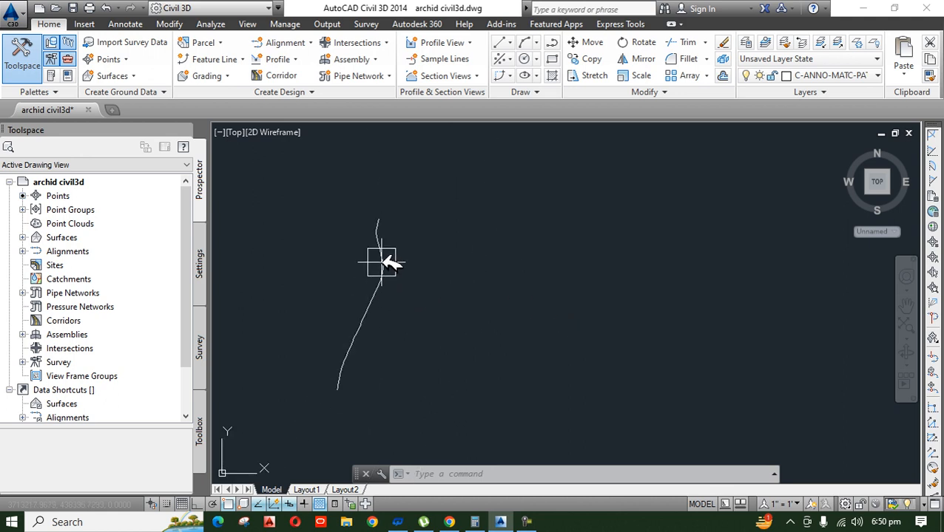
left_click(315, 42)
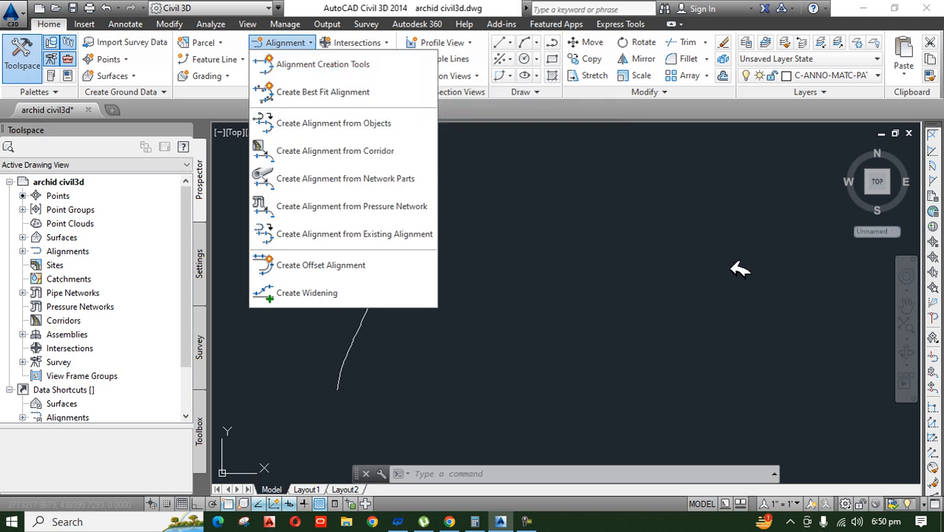
key("Escape")
key("Escape")
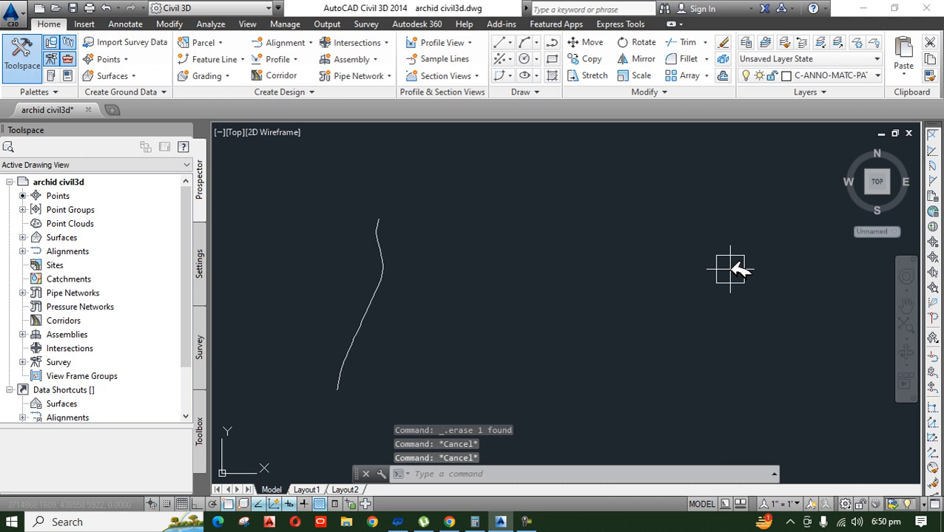
Step: Draw a straight polyline from the curved polyline's lower end, following its first straight stretch and extending well past the first bend
scroll(361, 391, "up", 5)
middle_click_drag(367, 339, 515, 372)
double_click(575, 349)
scroll(424, 331, "down", 1)
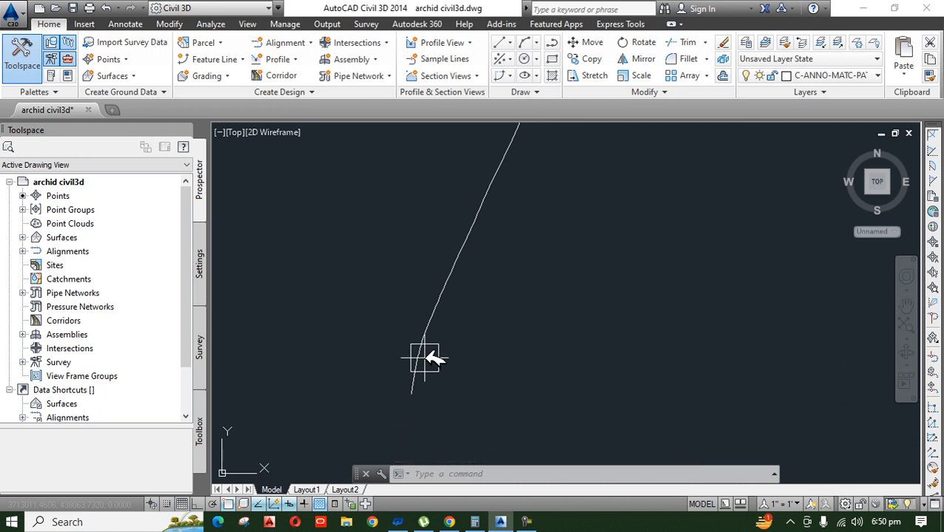
type("l")
key("Return")
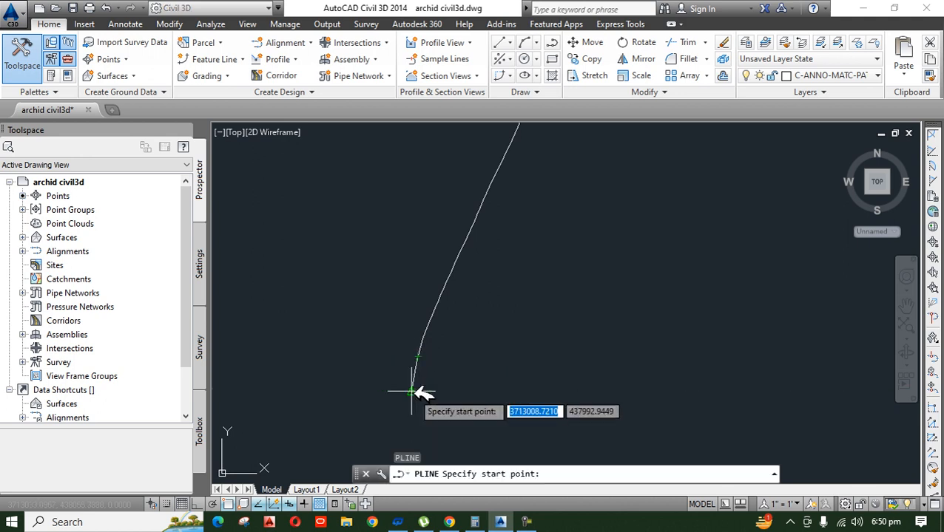
scroll(411, 408, "up", 4)
left_click(403, 373)
scroll(326, 280, "down", 5)
scroll(352, 209, "up", 5)
scroll(391, 199, "down", 2)
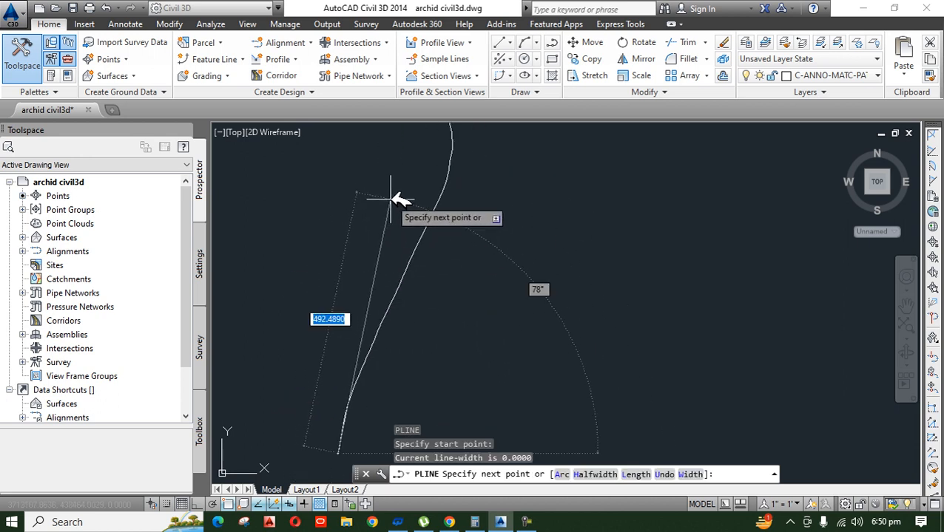
left_click(389, 206)
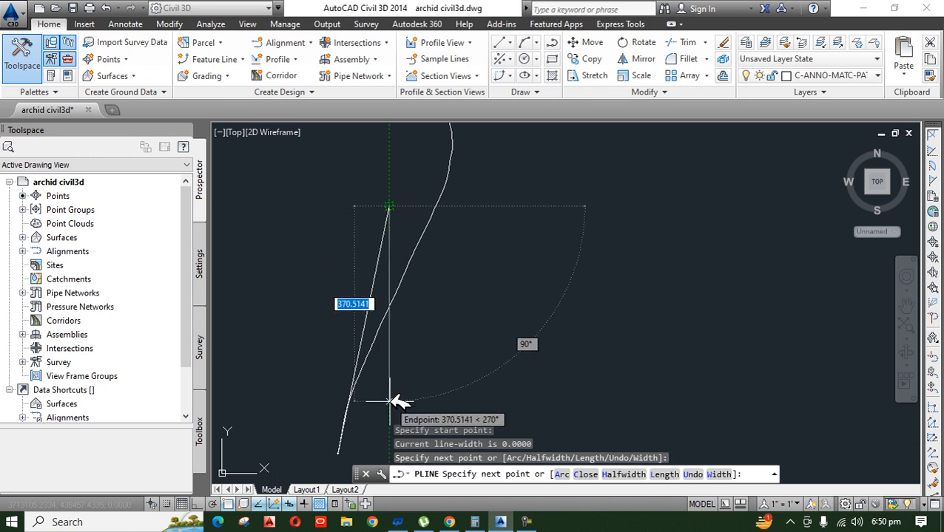
key("Return")
Step: Draw a second straight polyline from the first bend along the long middle stretch, extending well past the next bend
scroll(325, 399, "up", 4)
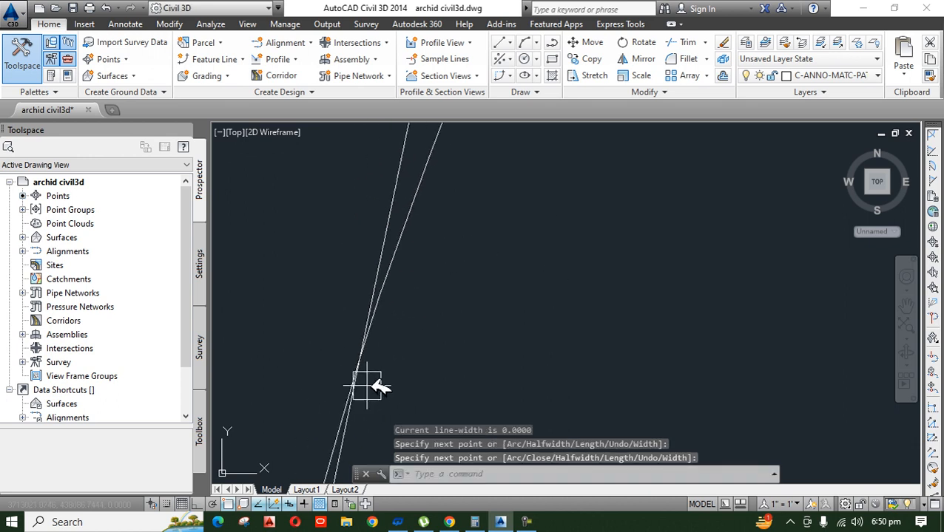
key("Return")
left_click(361, 358)
scroll(425, 269, "down", 3)
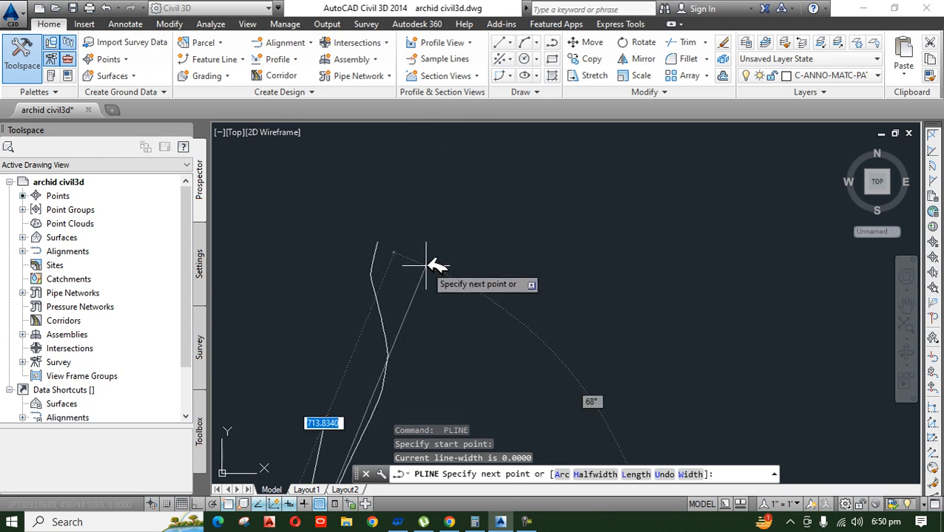
left_click(440, 259)
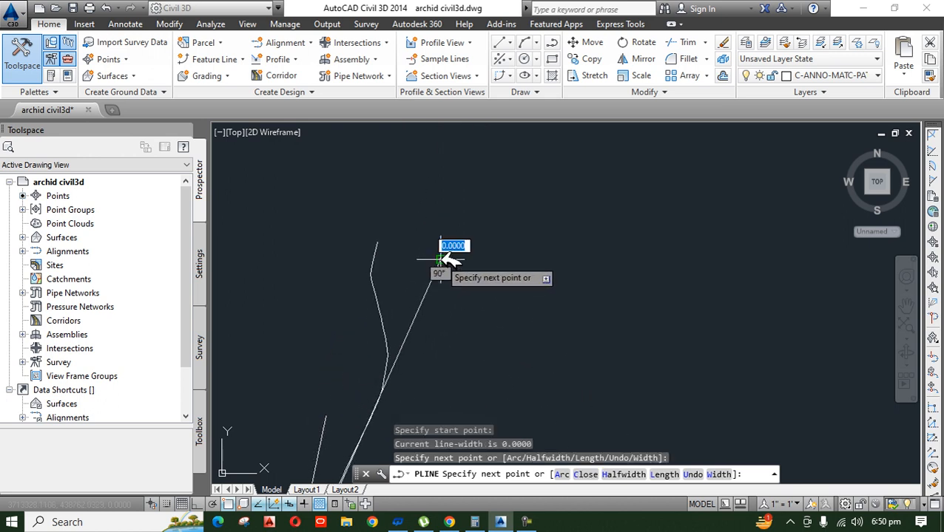
key("Return")
Step: Draw a third straight polyline from the next bend along the short steep stretch, extending it above the curve
scroll(369, 385, "up", 5)
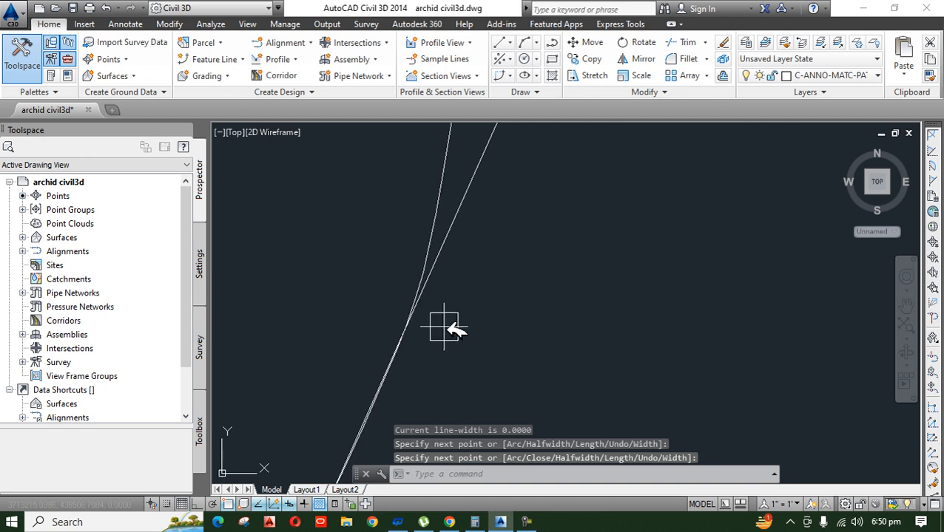
scroll(443, 340, "up", 1)
key("Return")
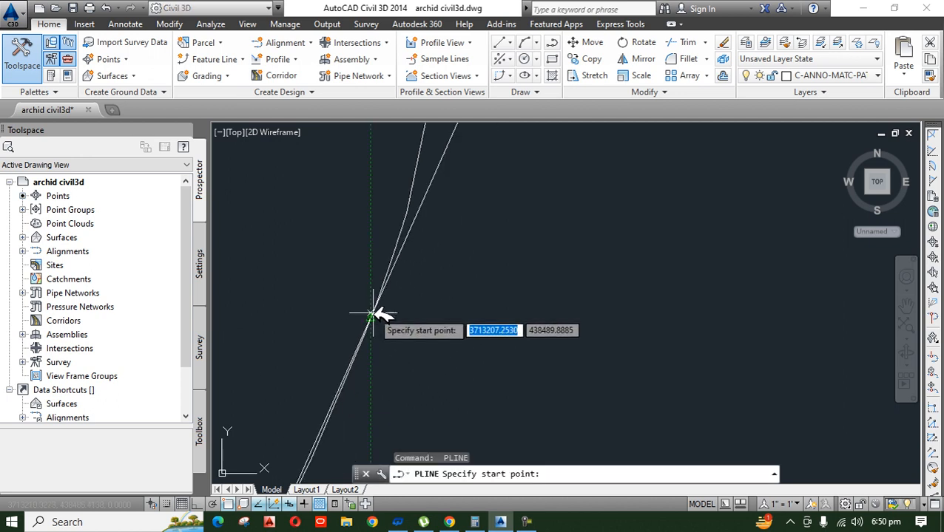
scroll(371, 315, "up", 1)
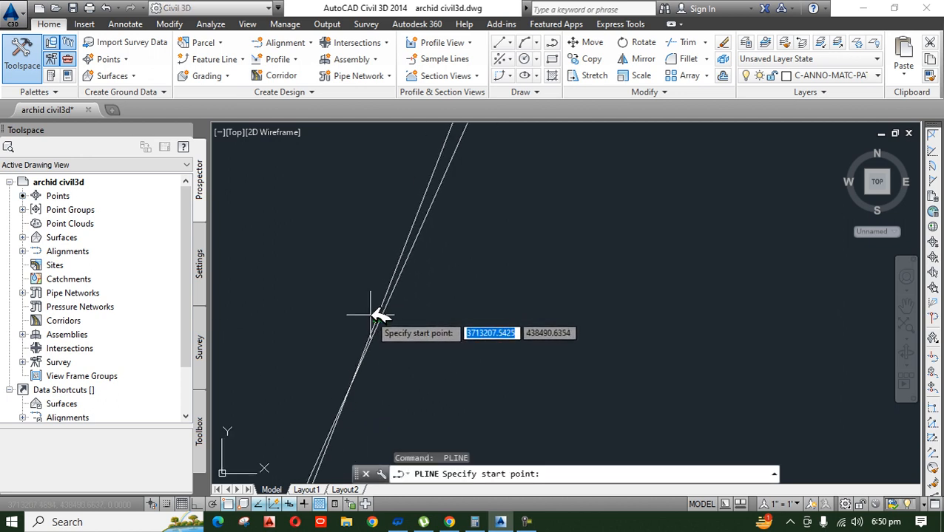
left_click(352, 388)
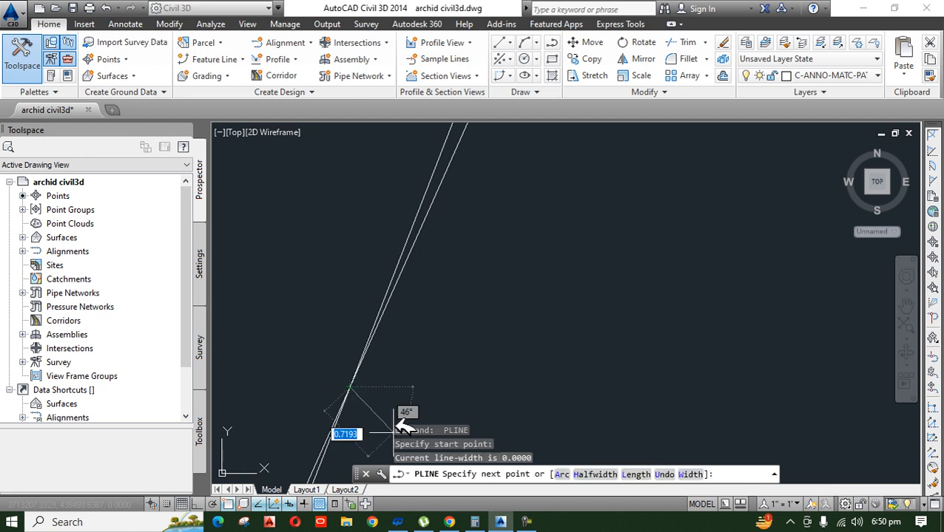
scroll(400, 429, "down", 15)
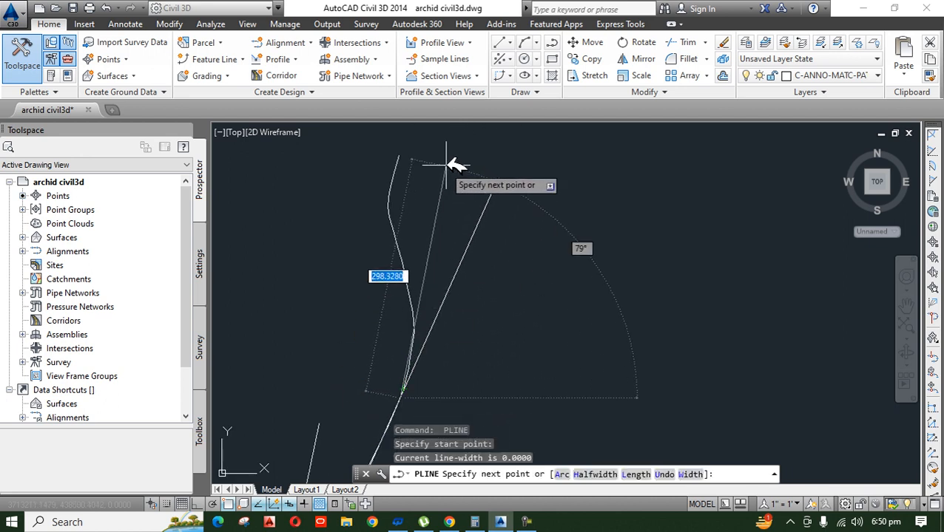
left_click(447, 153)
key("Return")
Step: Draw a fourth straight polyline from the rightmost bend along the upper stretch, extending it beyond the curve's upper end
scroll(400, 359, "up", 4)
middle_click_drag(468, 278, 465, 357)
key("Return")
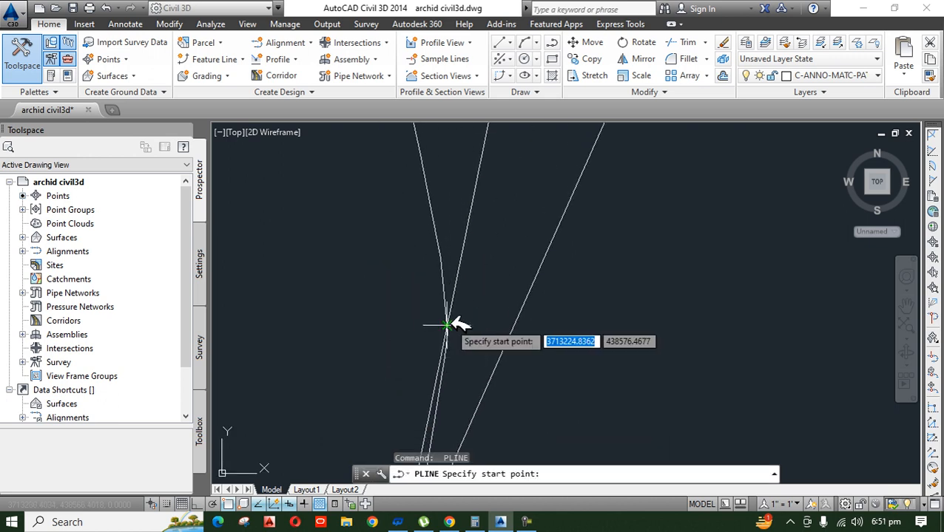
left_click(446, 326)
scroll(471, 428, "down", 10)
scroll(459, 327, "up", 2)
middle_click_drag(452, 336, 471, 174)
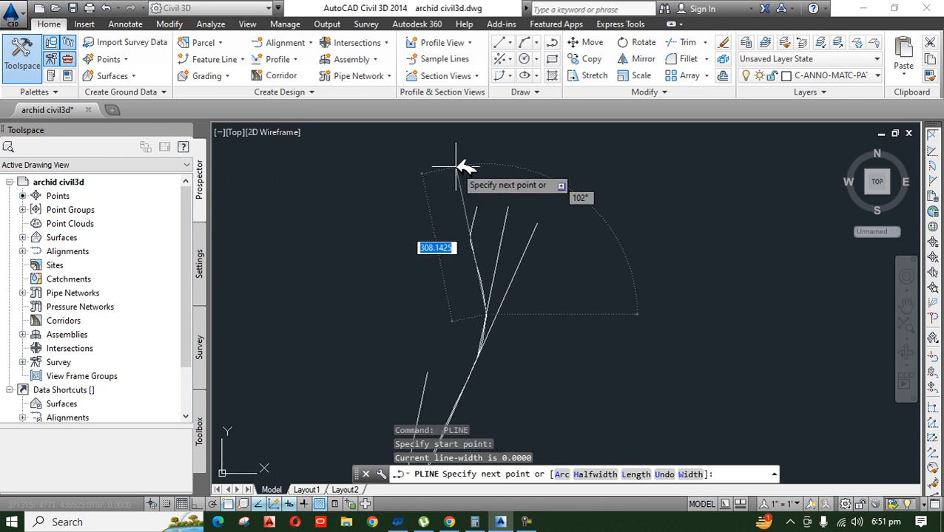
left_click(455, 167)
key("Return")
Step: Draw a fifth straight polyline from the curve's upper end down along its last short stretch, crossing the previous line
key("Return")
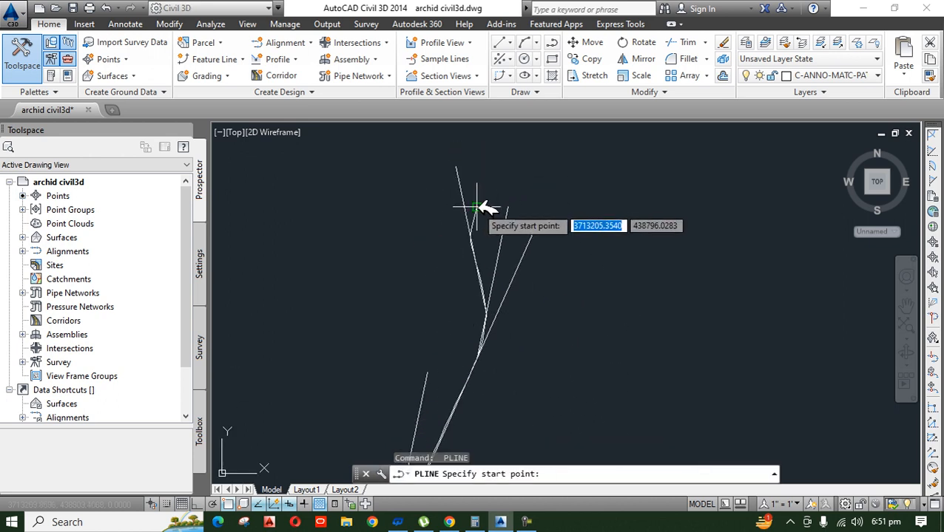
left_click(476, 207)
left_click(451, 323)
Step: Trim the overhanging ends of the straight polylines where they cross each other
key("Return")
type("tr")
key("Return")
key("Return")
left_click(617, 204)
left_click(505, 259)
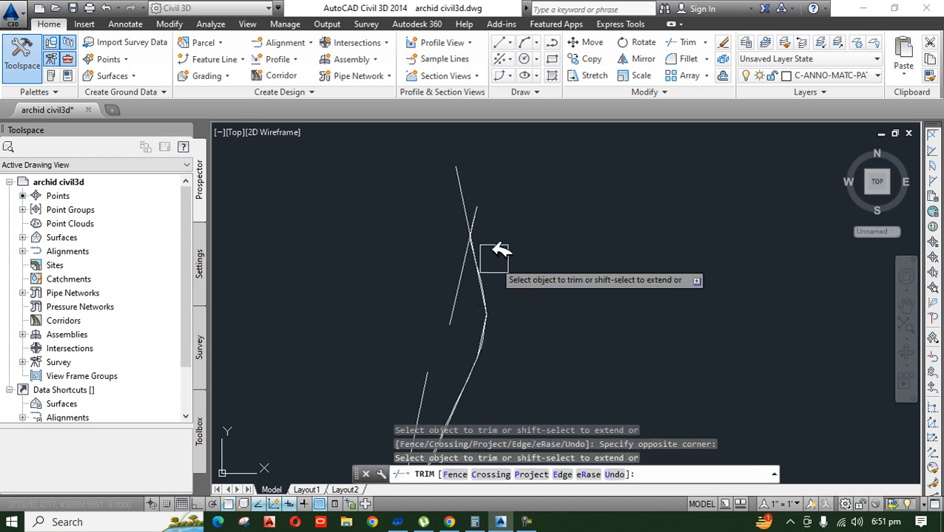
scroll(484, 288, "up", 4)
left_click(485, 266)
scroll(527, 232, "down", 8)
key("Escape")
key("Escape")
Step: Erase the original curved polyline, keeping only the straight tangent lines
scroll(531, 229, "up", 5)
scroll(463, 344, "up", 3)
scroll(518, 348, "up", 2)
scroll(558, 310, "up", 2)
left_click(577, 296)
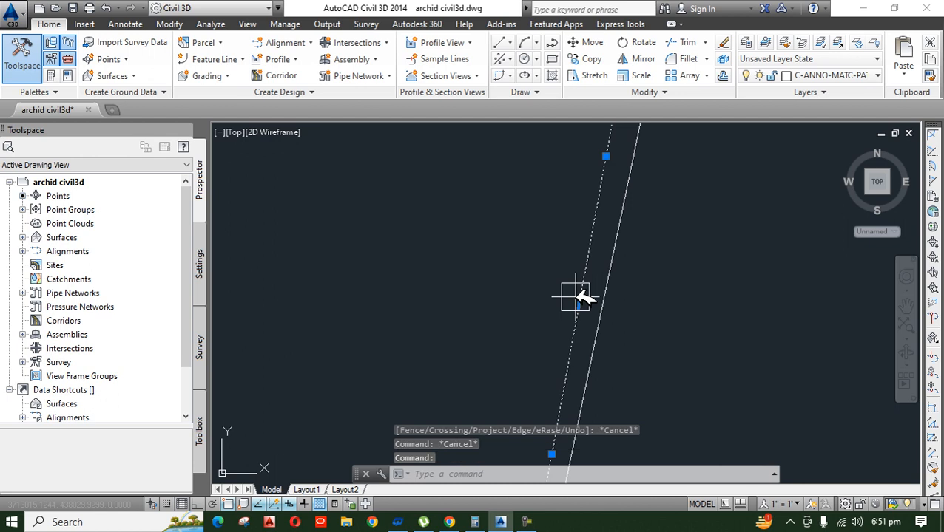
type("e")
key("Return")
scroll(495, 432, "down", 3)
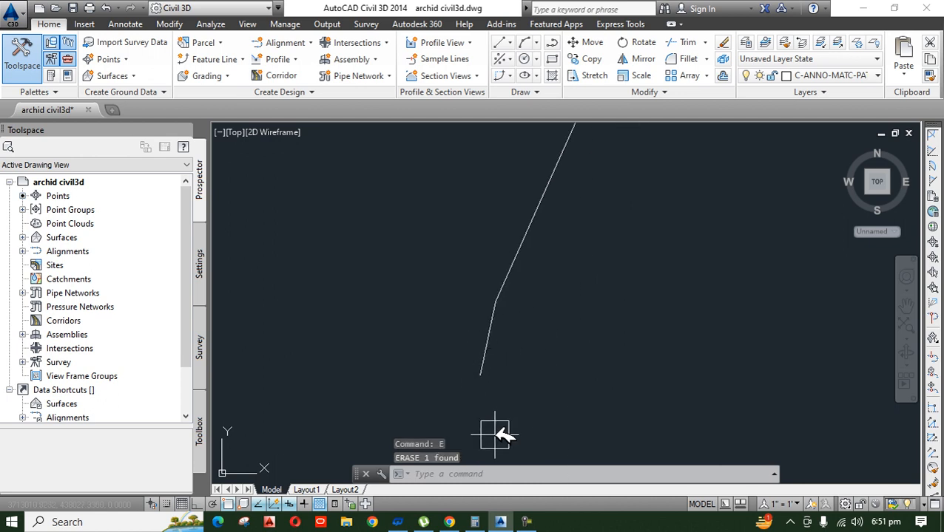
Step: Check the individual straight segments and their connecting bends from the lower end upwards
middle_click_drag(596, 299, 595, 342)
scroll(588, 341, "up", 2)
scroll(555, 296, "down", 4)
scroll(524, 348, "up", 3)
left_click(528, 301)
scroll(536, 370, "down", 1)
mouse_move(537, 411)
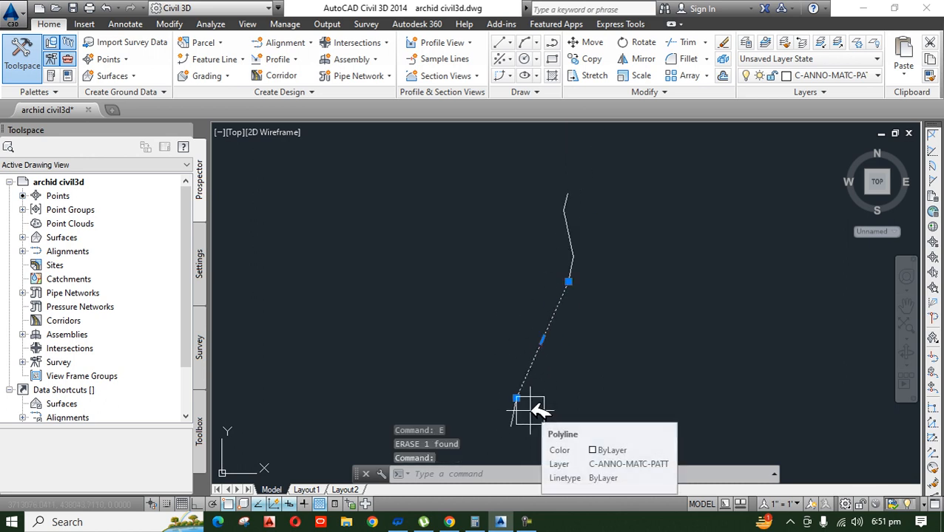
key("Escape")
key("Escape")
scroll(515, 423, "up", 4)
left_click(505, 403)
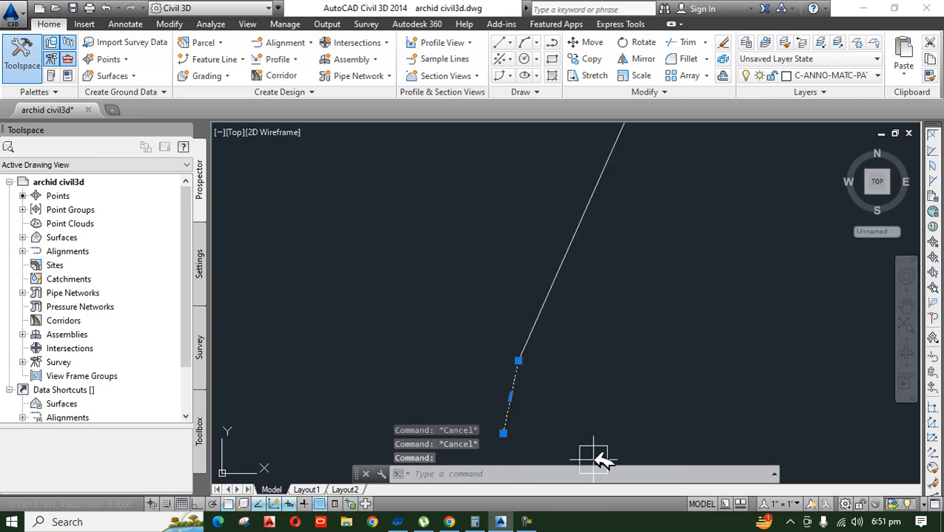
key("Escape")
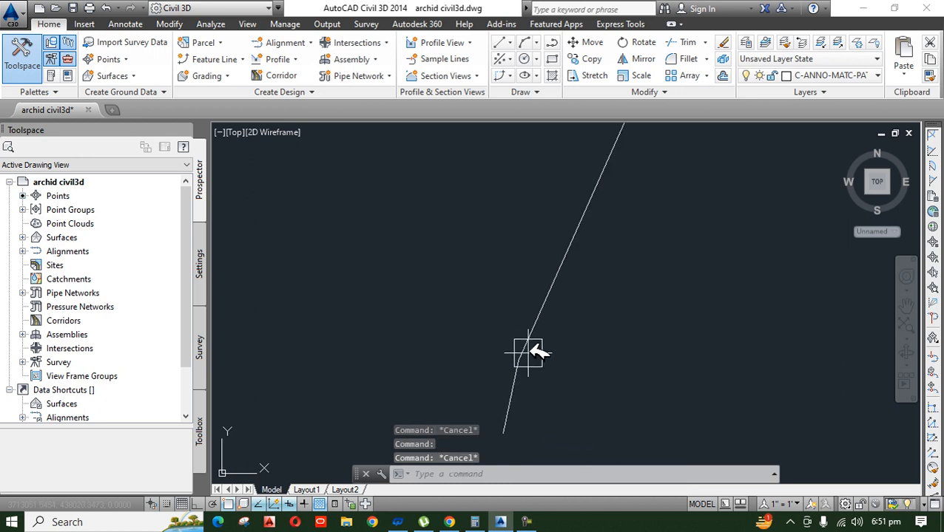
left_click(528, 336)
scroll(529, 409, "down", 4)
key("Escape")
scroll(548, 336, "up", 4)
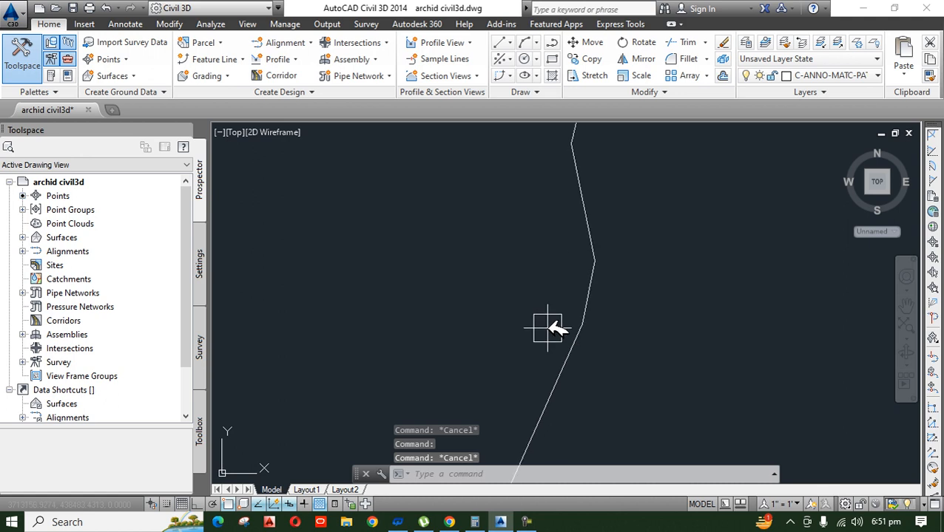
Step: Examine the straight segments again, selecting the lowest one to inspect its extent and the bend at its upper end
left_click(596, 280)
scroll(597, 368, "down", 4)
key("Escape")
scroll(588, 392, "down", 3)
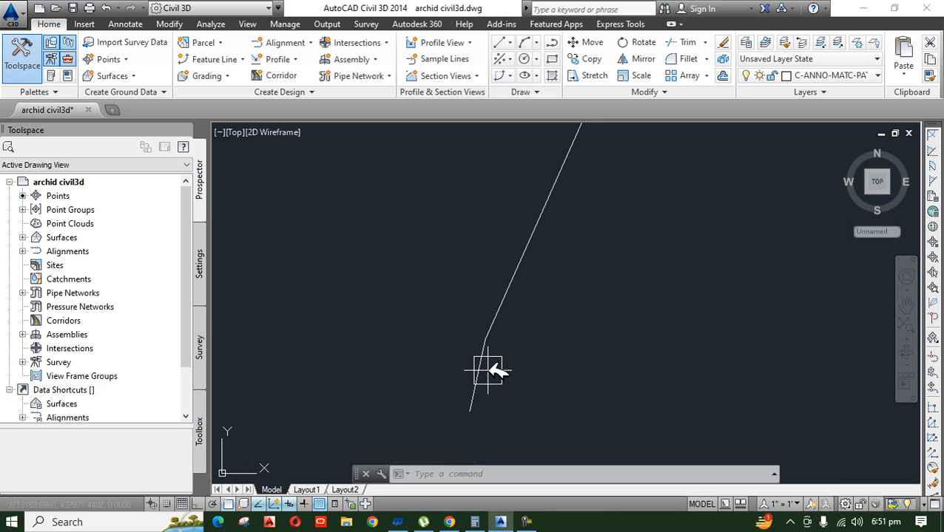
middle_click_drag(489, 371, 486, 381)
scroll(477, 368, "up", 4)
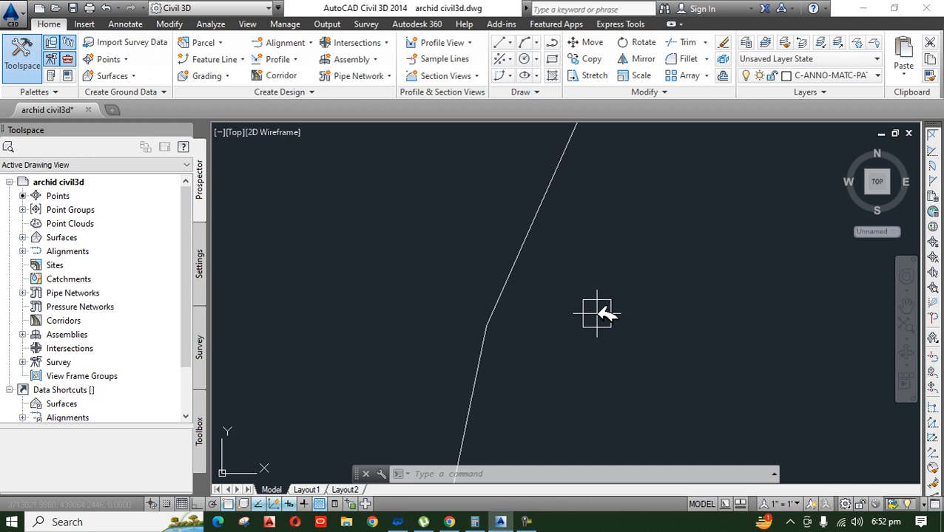
left_click(485, 390)
scroll(495, 370, "down", 2)
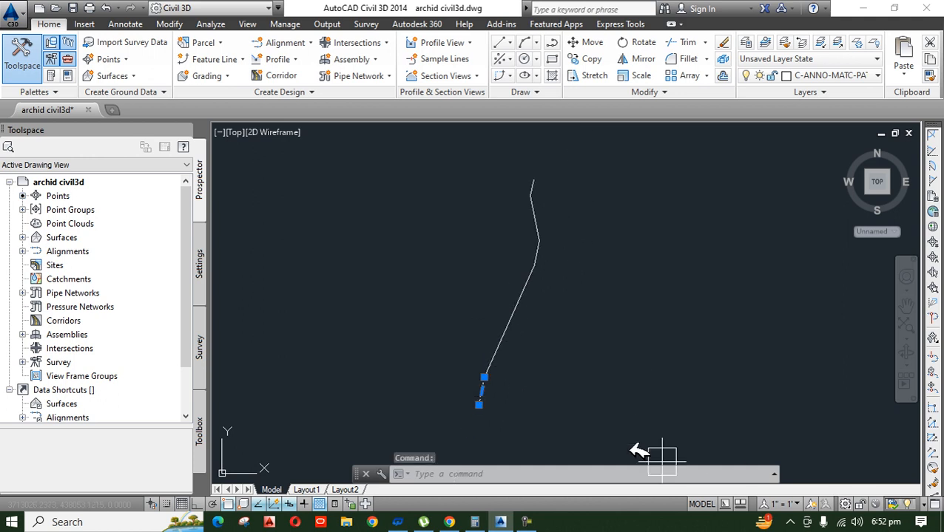
scroll(480, 397, "up", 6)
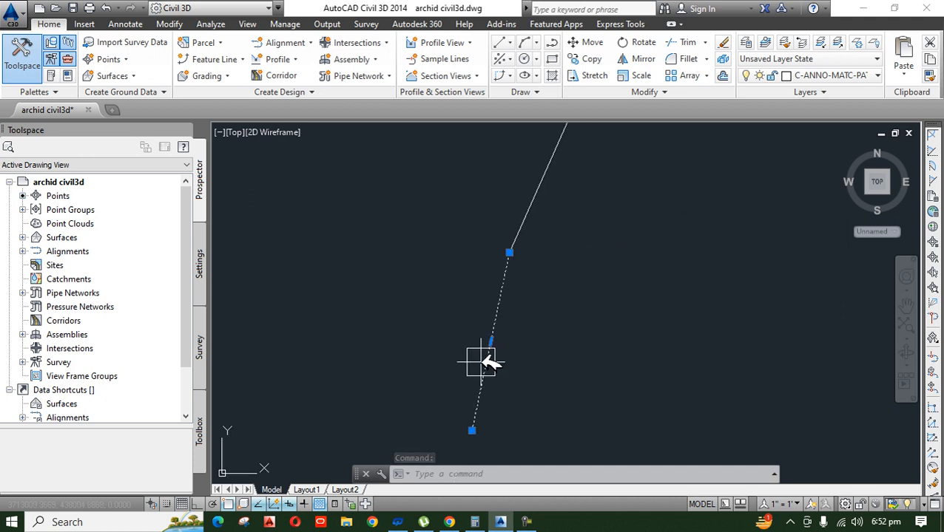
scroll(477, 431, "down", 6)
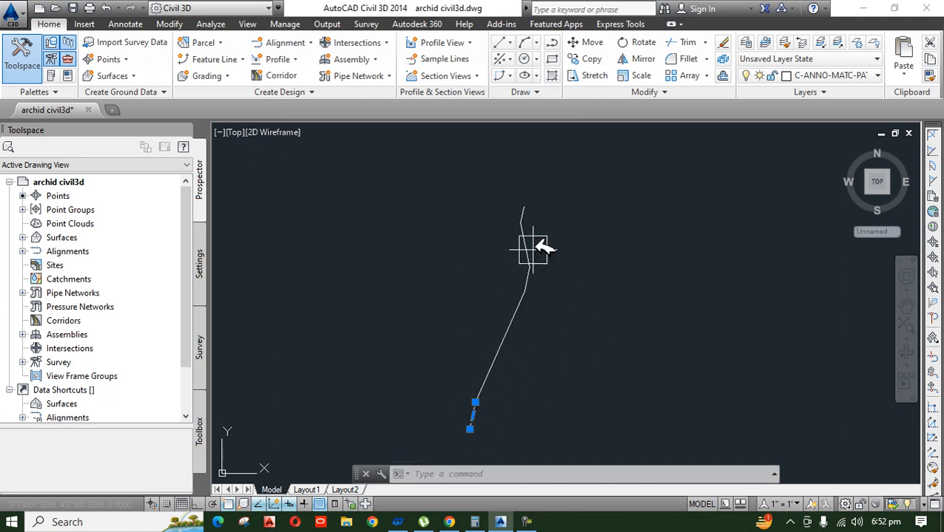
scroll(465, 438, "up", 4)
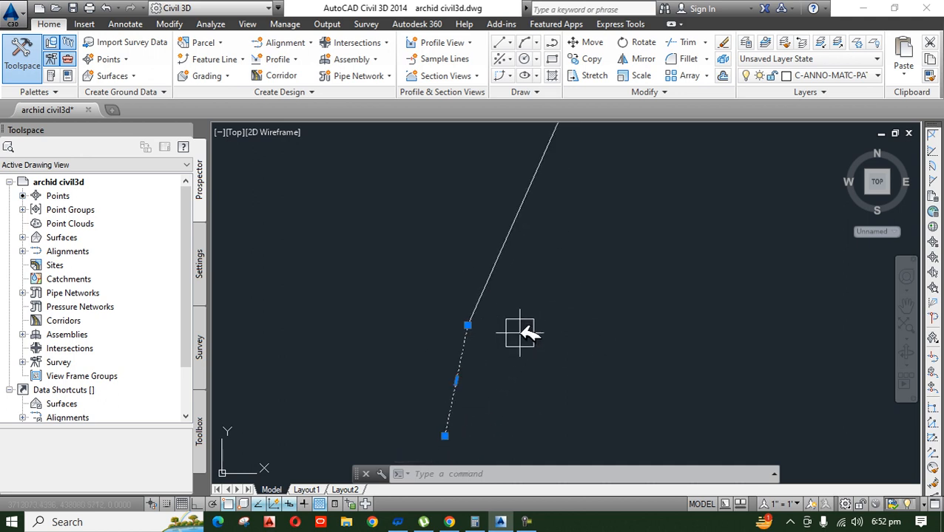
key("Escape")
key("Escape")
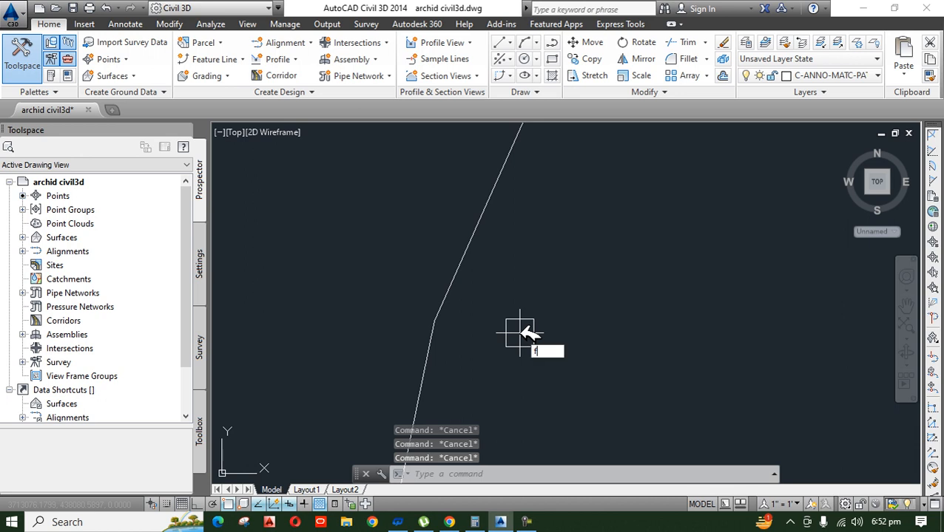
type("F")
key("Return")
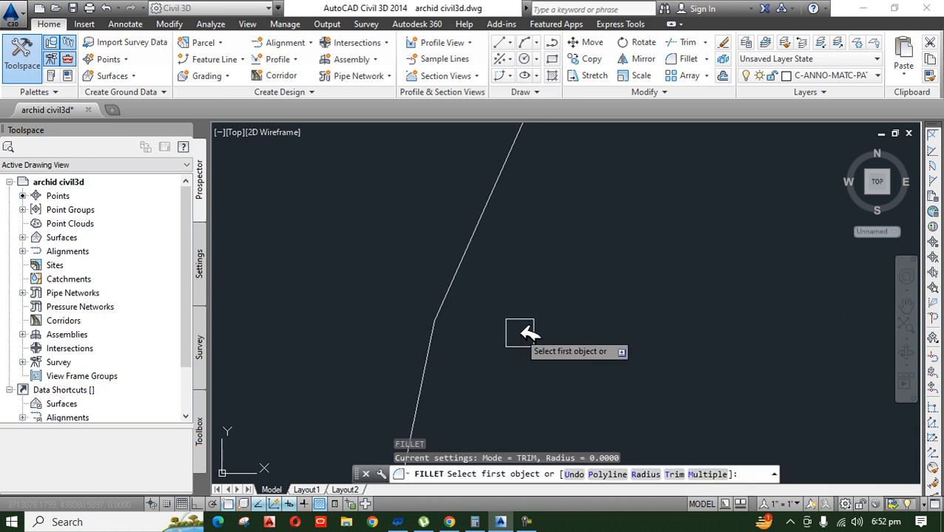
key("Escape")
key("Escape")
key("Escape")
key("Escape")
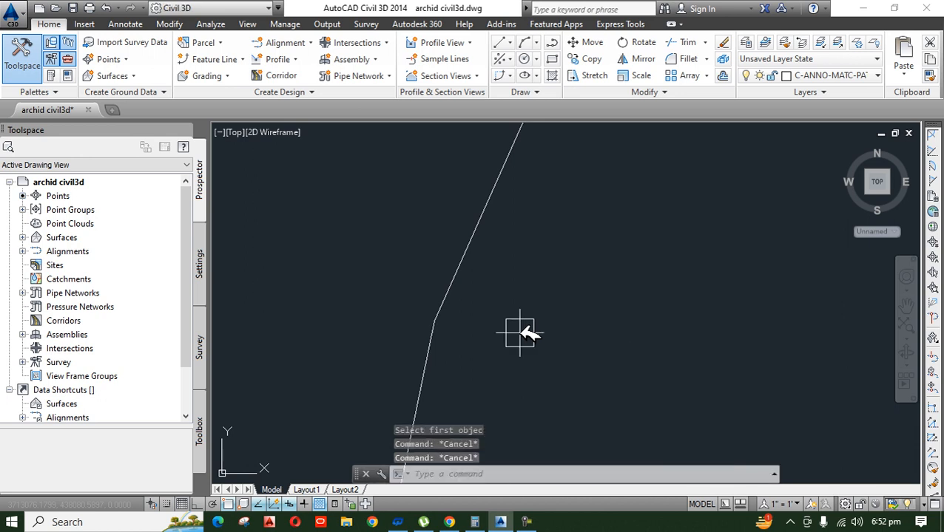
Step: Fillet the lowest bend with a radius of 30, between the bottom segment and the long segment above it
type("f")
key("Return")
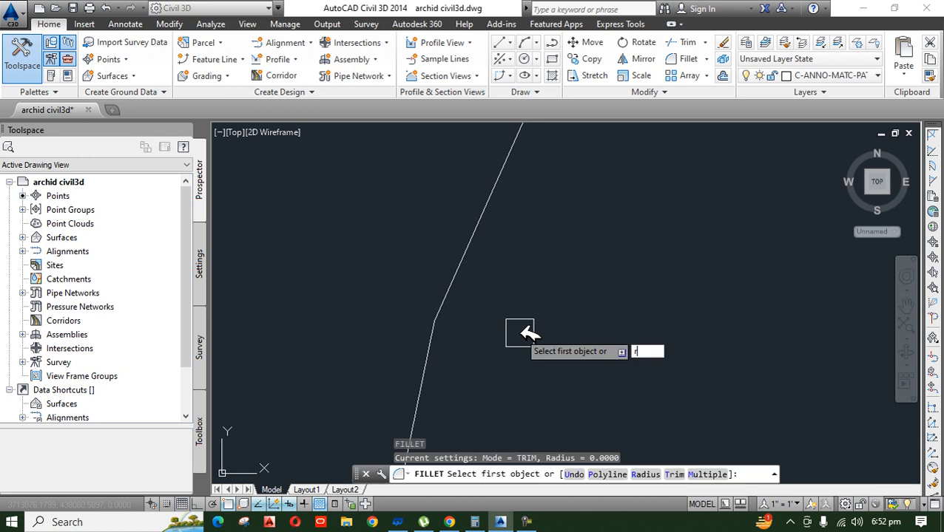
type("r")
key("Return")
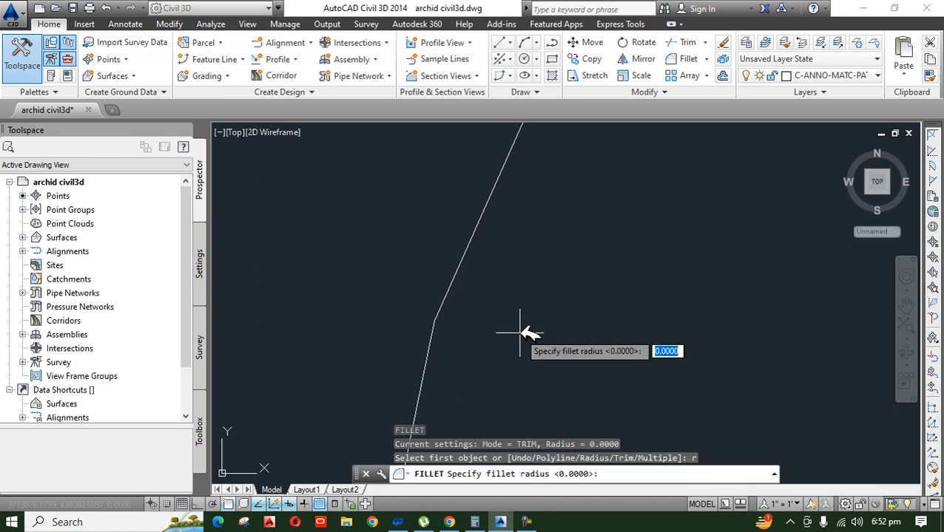
type("30")
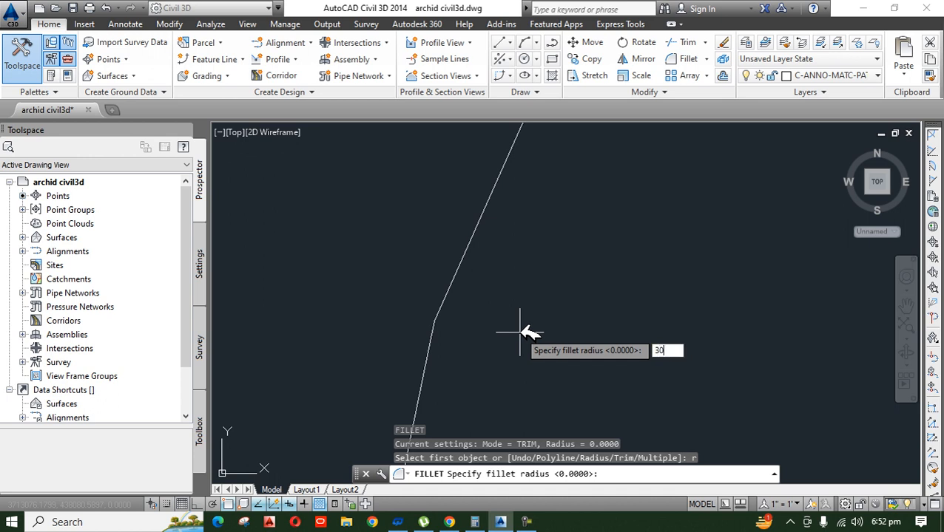
key("Return")
scroll(480, 323, "up", 2)
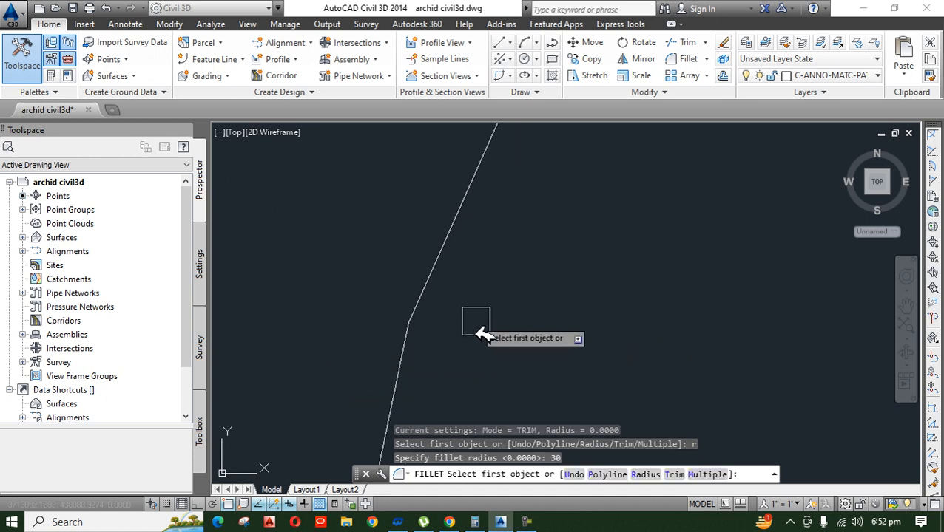
left_click(397, 384)
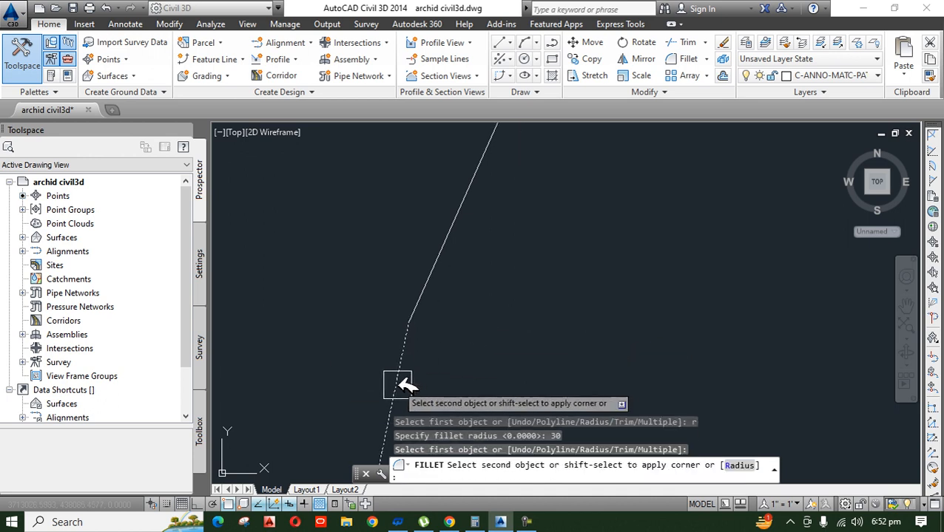
left_click(468, 239)
left_click(421, 342)
Step: Fillet the second bend from the bottom with a radius of 50, between the long segment and the short one above it
scroll(453, 379, "down", 5)
middle_click_drag(533, 279, 535, 362)
scroll(530, 266, "up", 5)
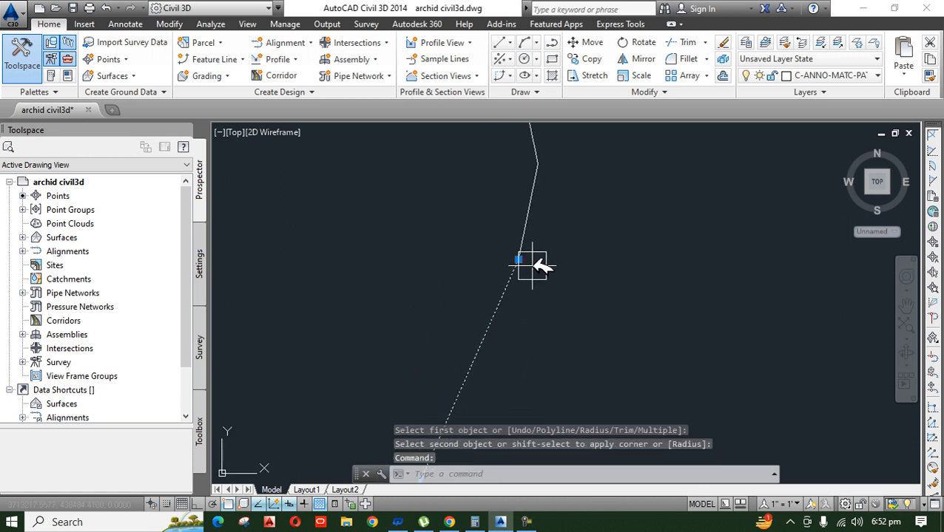
scroll(517, 256, "up", 4)
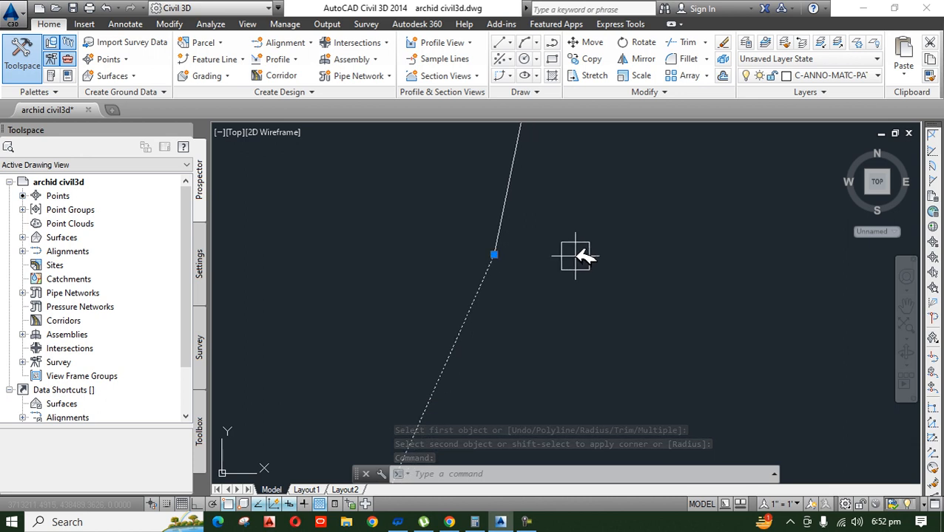
key("Escape")
key("Escape")
type("f")
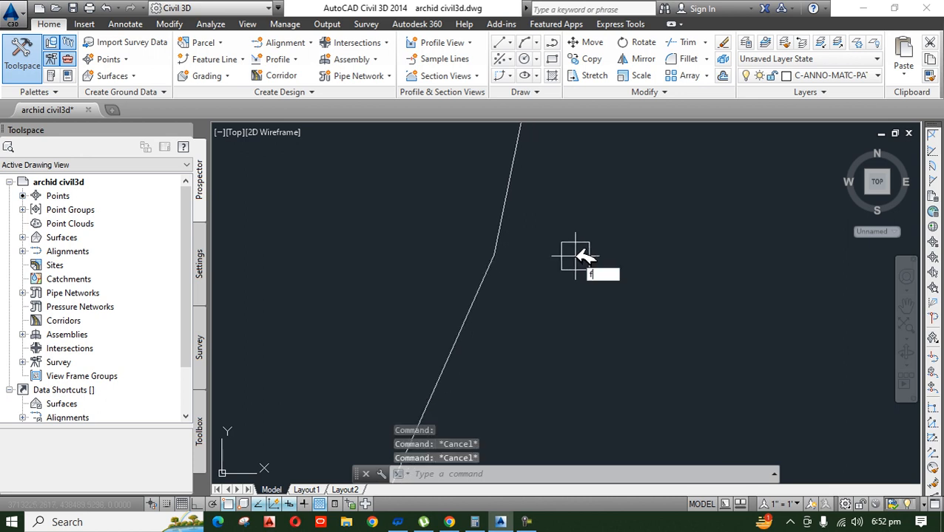
key("Return")
type("r")
key("Return")
type("50")
key("Return")
left_click(476, 291)
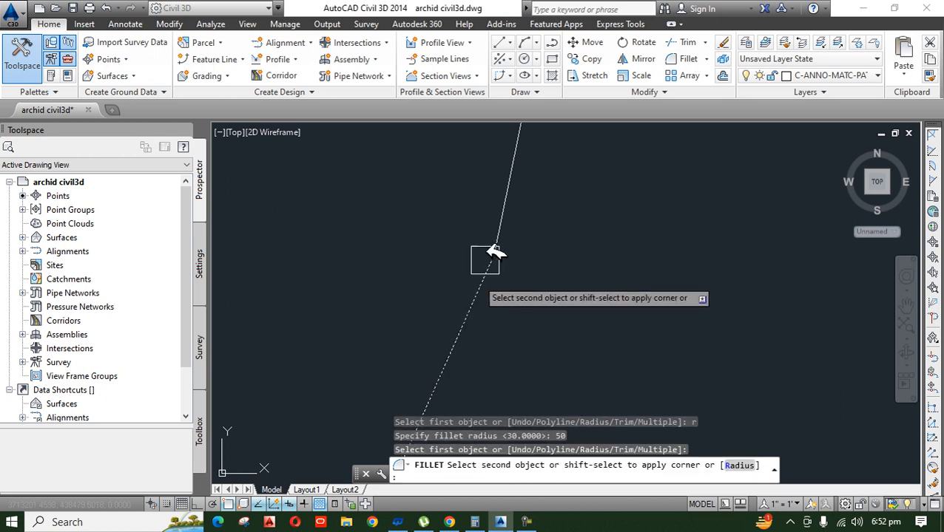
left_click(504, 196)
scroll(556, 349, "down", 4)
left_click(533, 340)
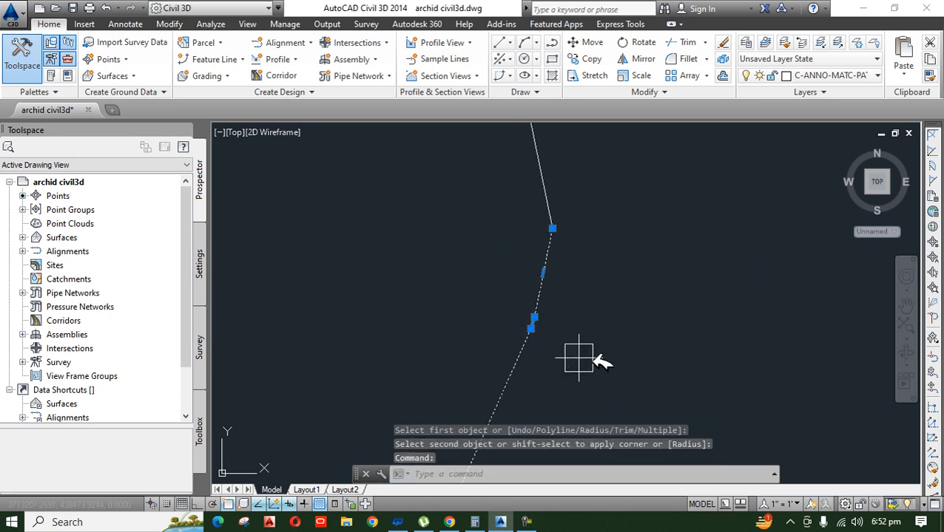
Step: Fillet the third bend from the bottom with a radius of 60, where the line turns back toward the upper left
key("Escape")
key("Escape")
type("f")
key("Return")
type("r")
key("Return")
type("60")
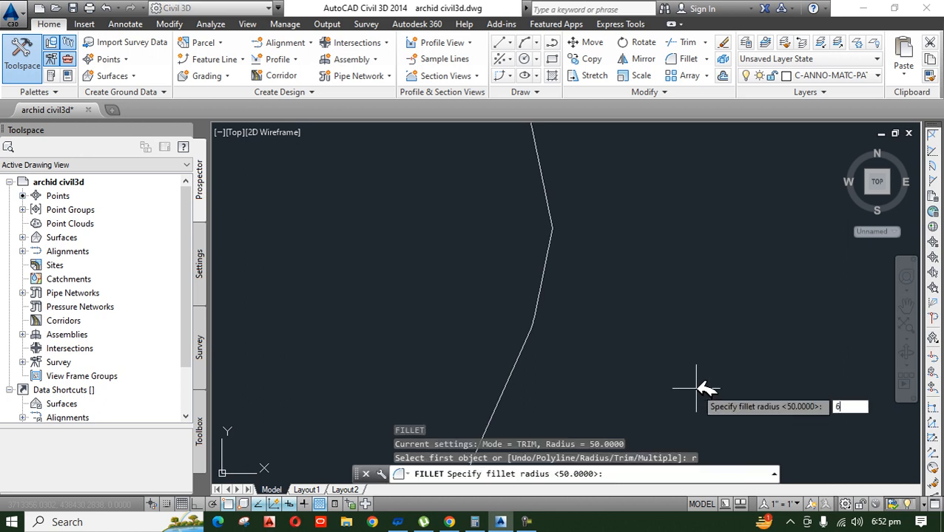
key("Return")
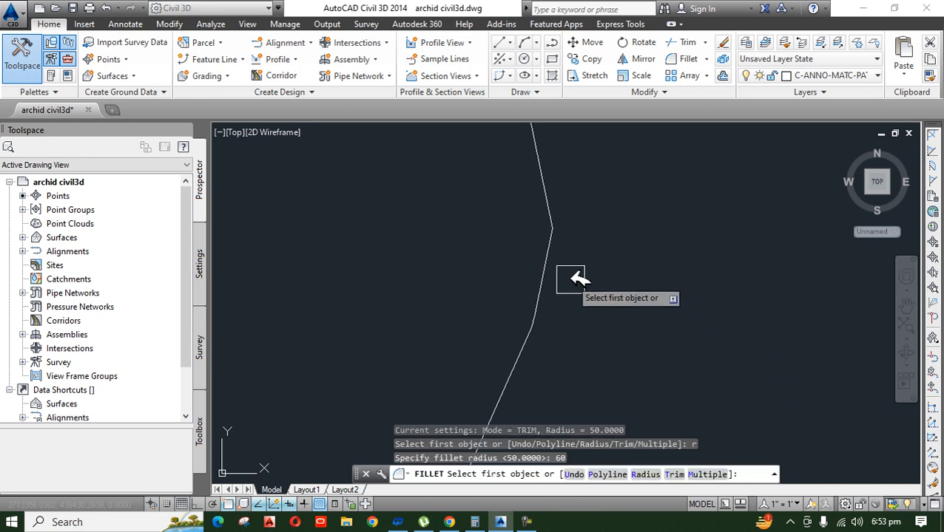
left_click(543, 262)
left_click(552, 200)
Step: Fillet the uppermost bend with a radius of 70, joining the last short segment at the top
middle_click_drag(618, 325, 650, 381)
scroll(644, 381, "down", 4)
scroll(608, 319, "up", 10)
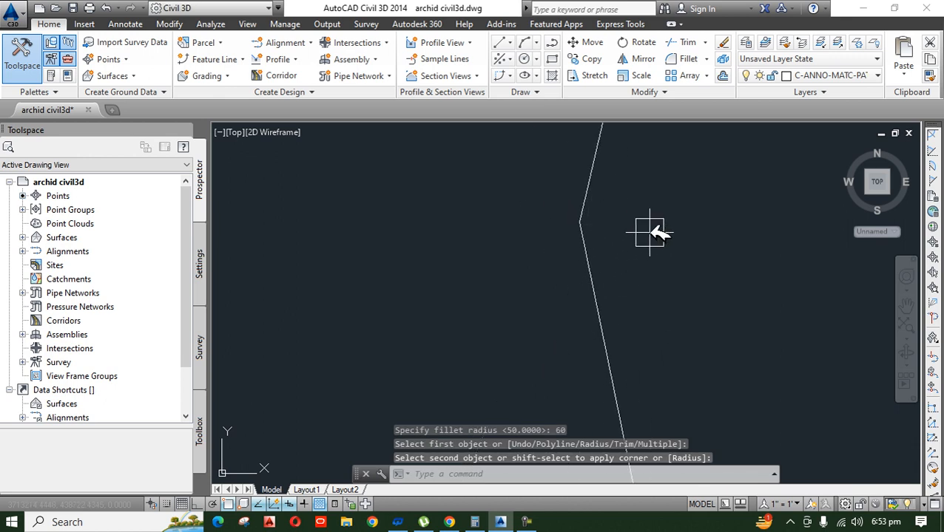
type("f")
key("Return")
type("r")
key("Return")
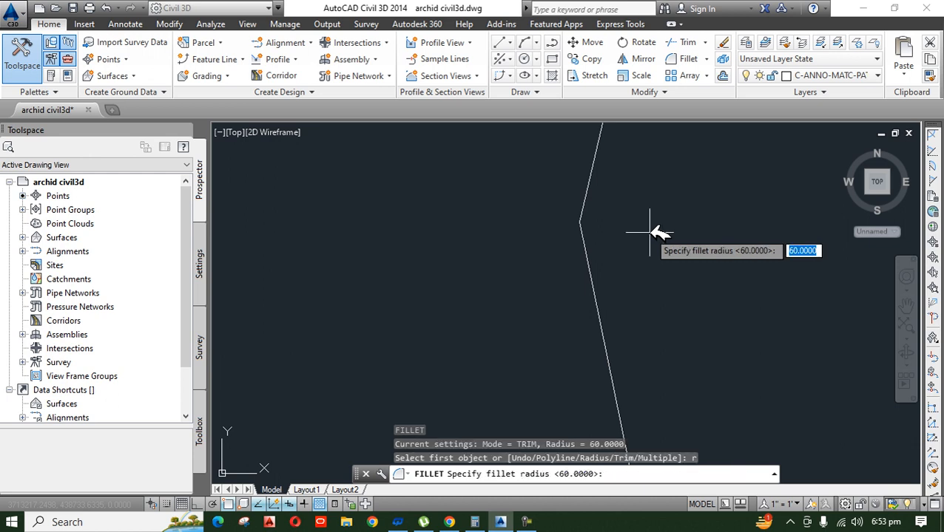
type("70")
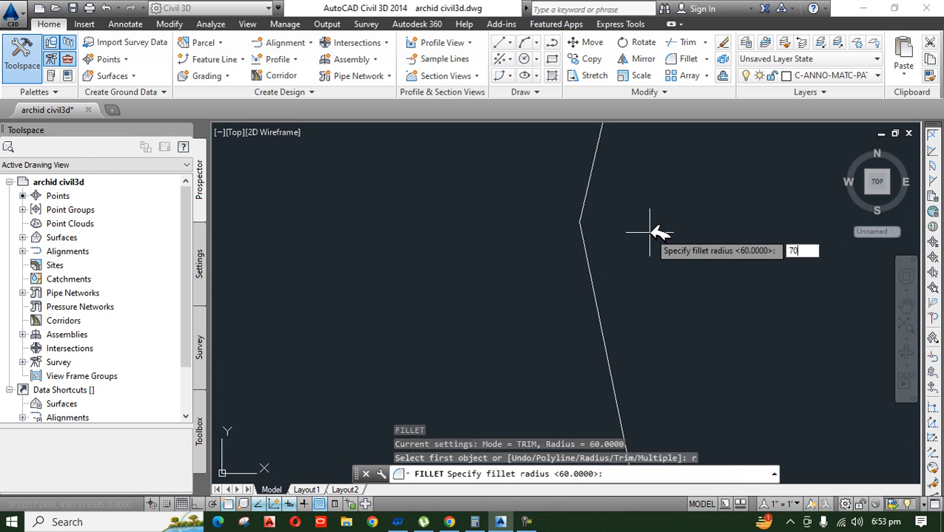
key("Return")
left_click(592, 270)
left_click(580, 211)
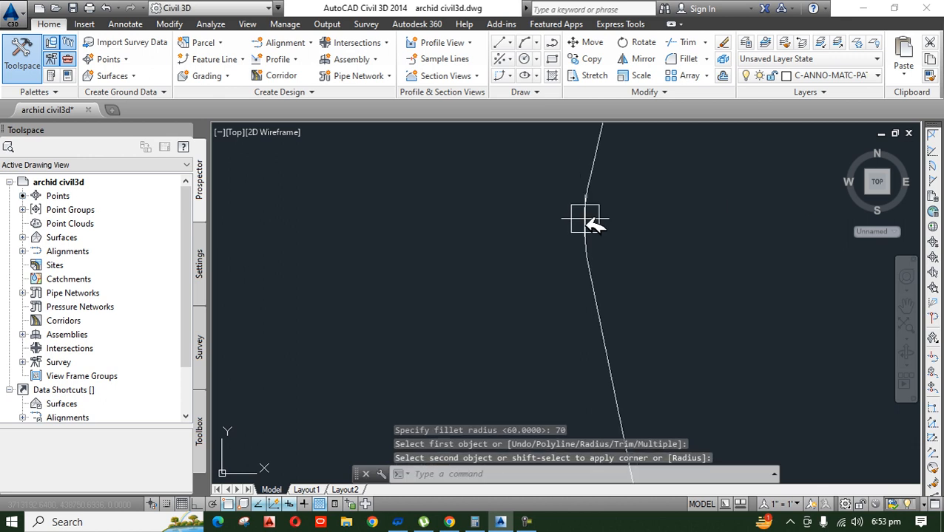
Step: Check that the filleted segments form one continuous polyline and review its whole length
left_click(565, 302)
scroll(577, 313, "up", 6)
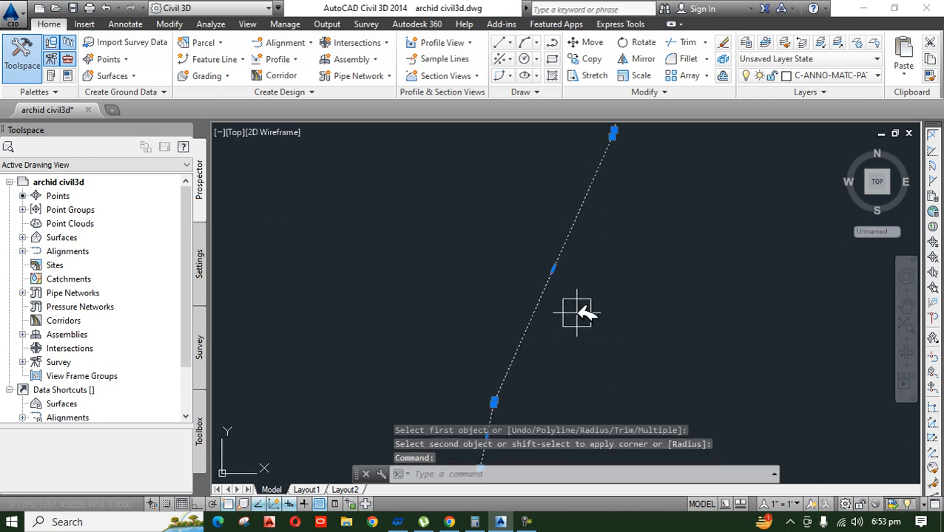
key("Escape")
key("Escape")
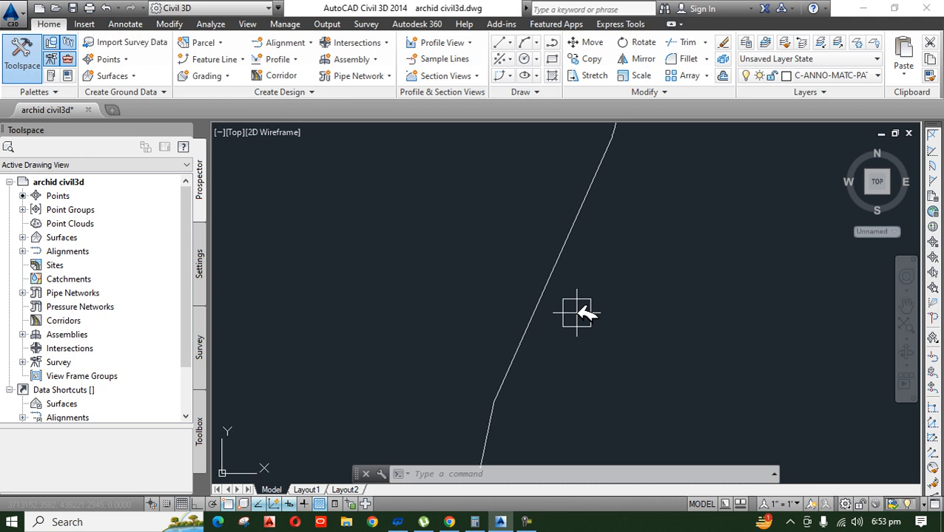
scroll(636, 358, "down", 3)
scroll(659, 362, "up", 2)
scroll(629, 346, "up", 4)
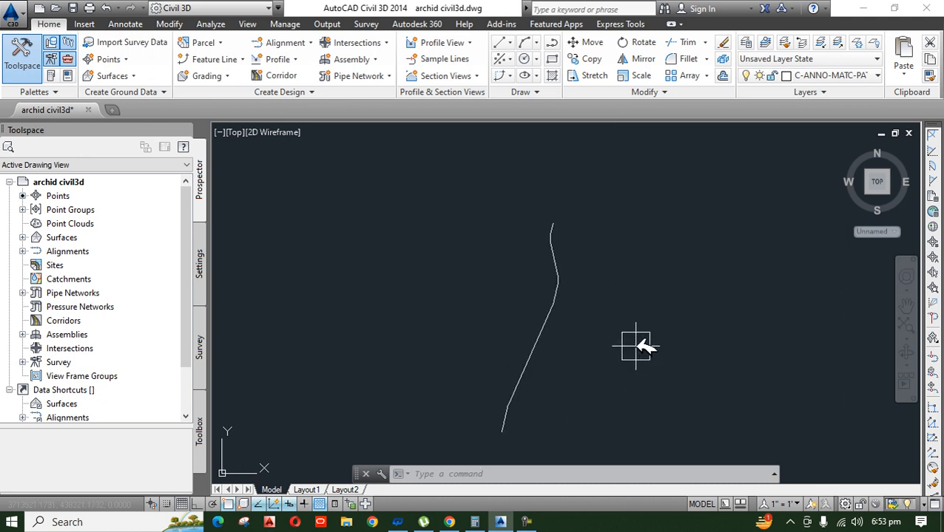
Step: Start creating an alignment from objects, using the filleted polyline picked near its lower end and accepting the default direction
middle_click_drag(562, 230, 449, 153)
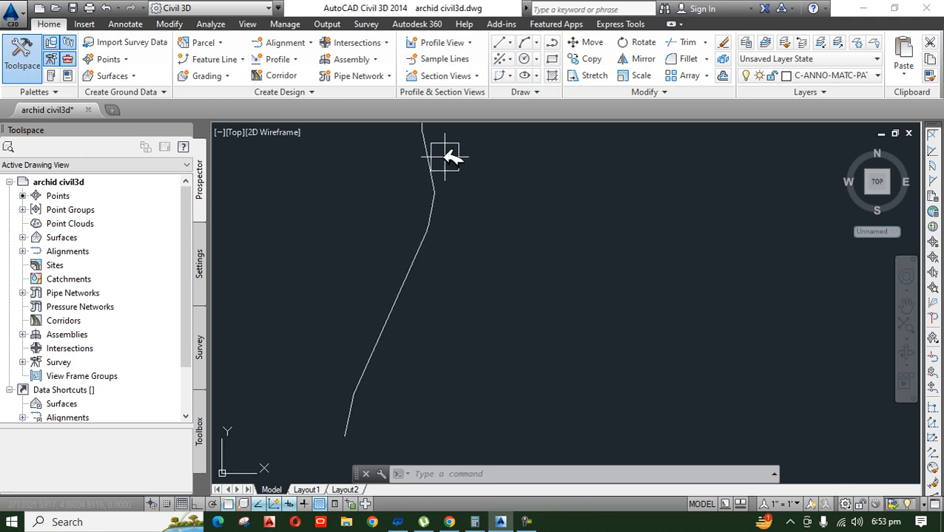
left_click(313, 42)
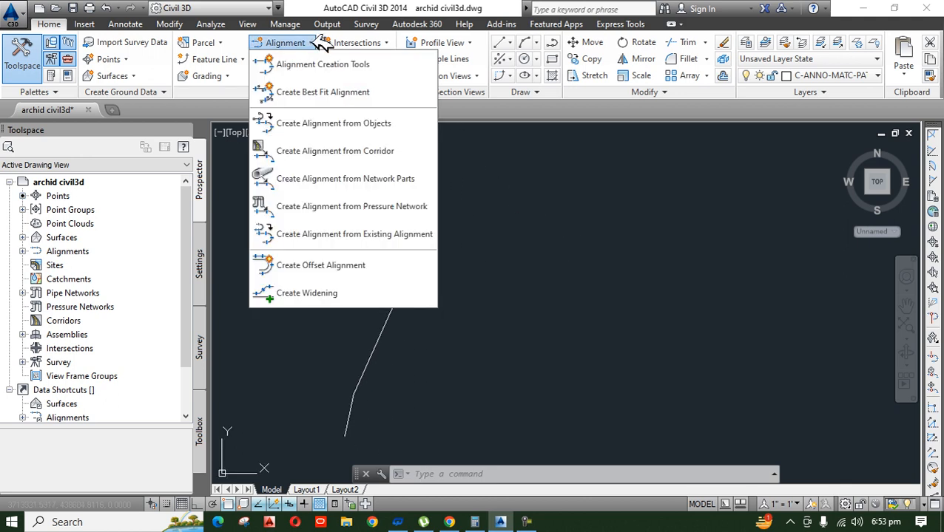
left_click(397, 120)
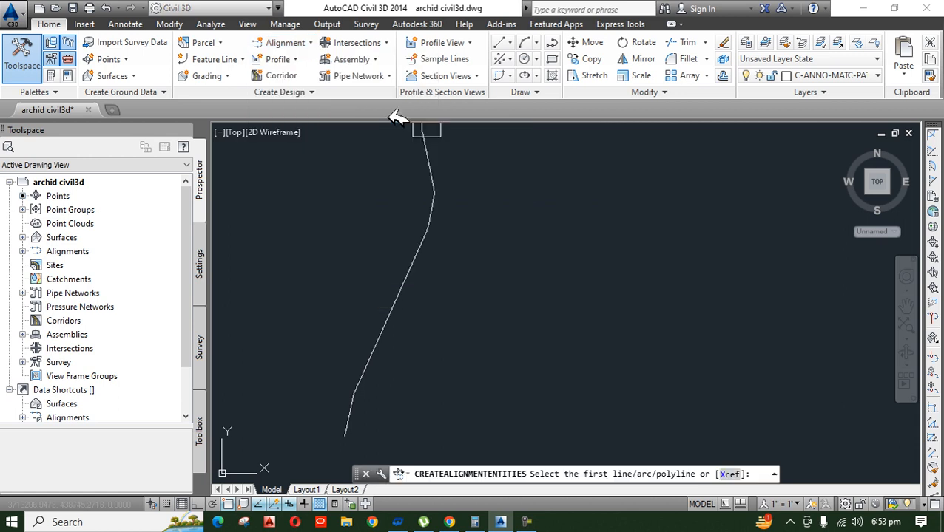
scroll(400, 257, "down", 4)
scroll(385, 309, "up", 5)
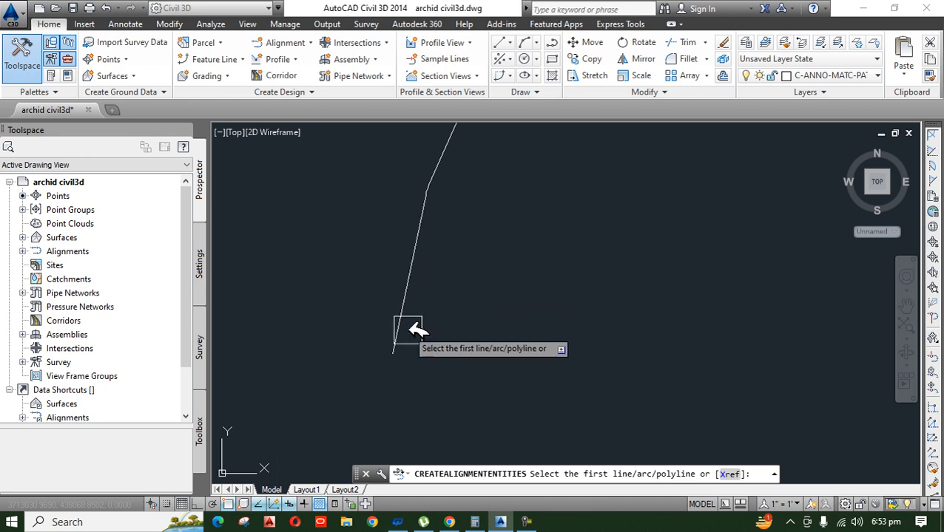
left_click(405, 304)
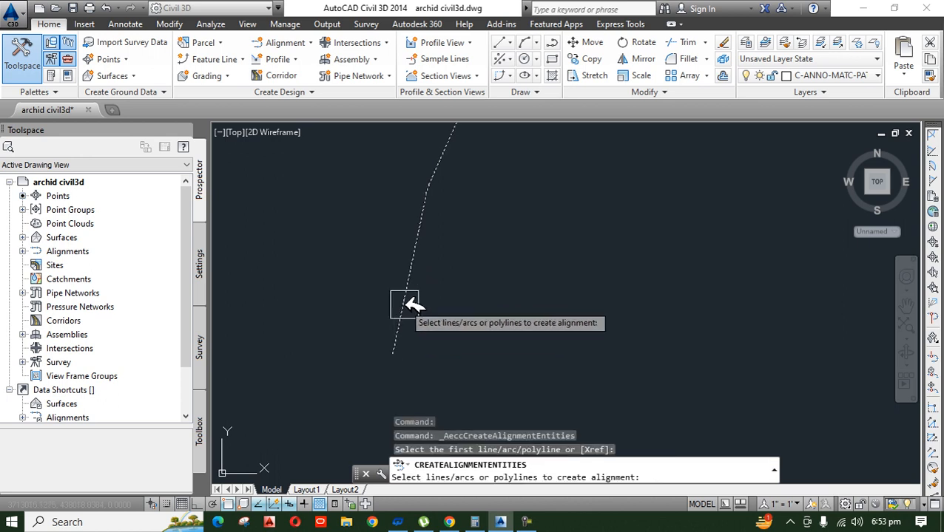
key("Return")
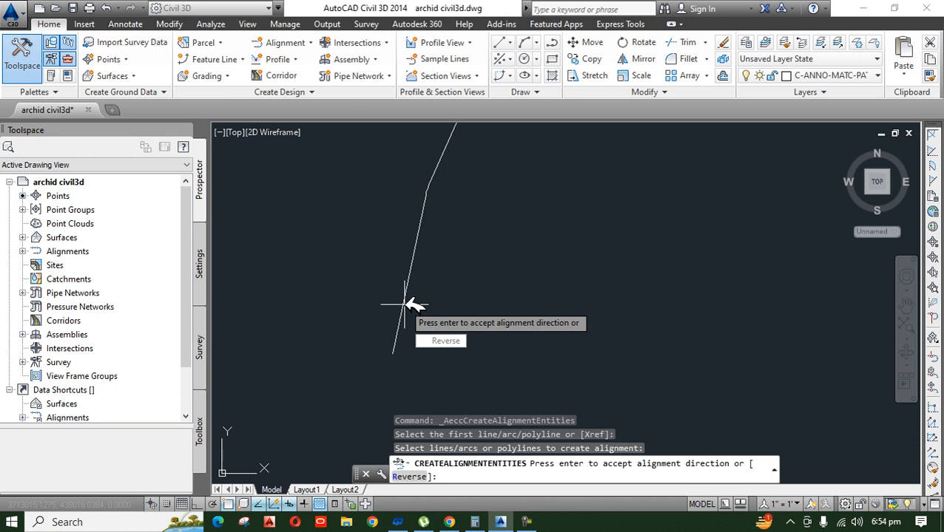
key("Return")
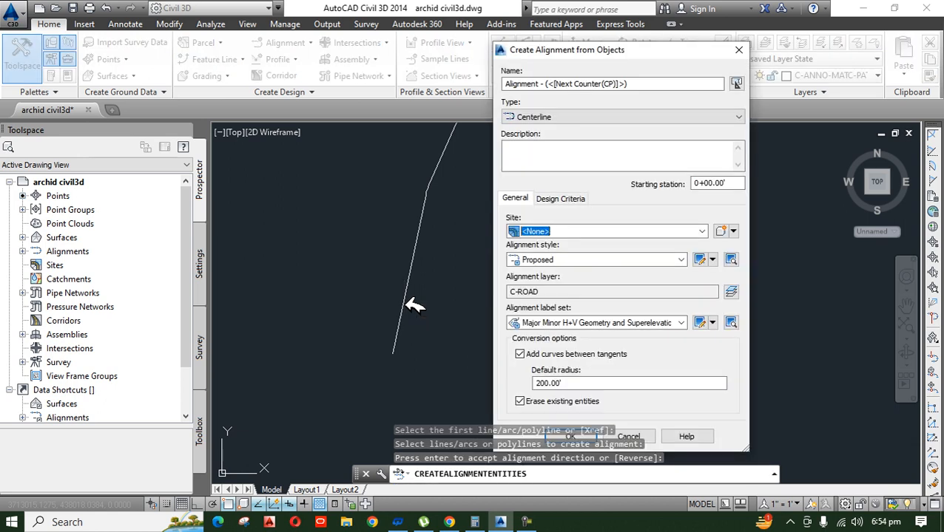
Step: Name the new alignment "Alignment" and create it with the default type, style, label set and conversion options
left_click_drag(682, 84, 547, 87)
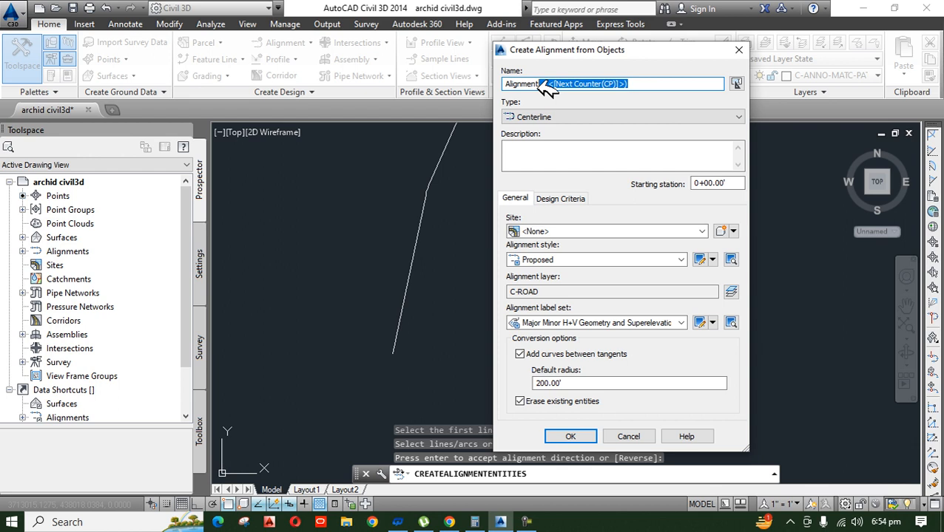
key("BackSpace")
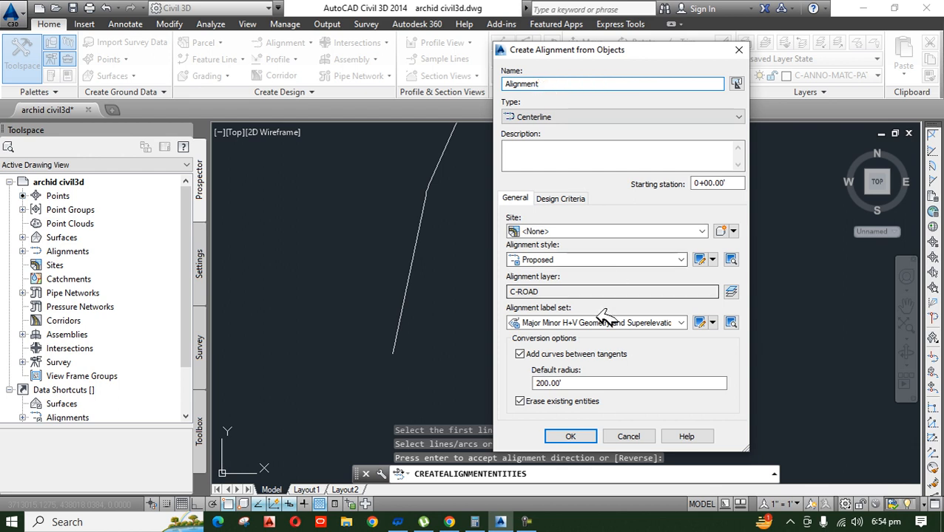
left_click(571, 437)
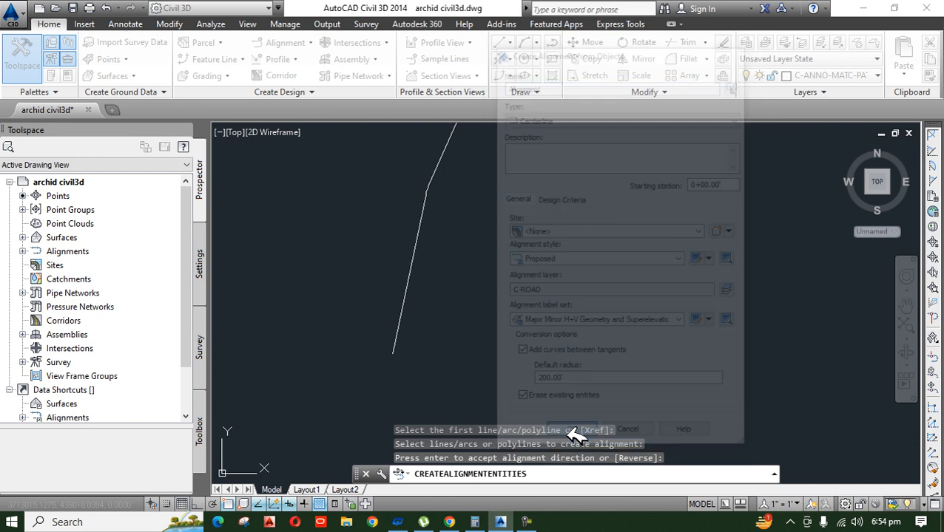
middle_click_drag(518, 198, 512, 316)
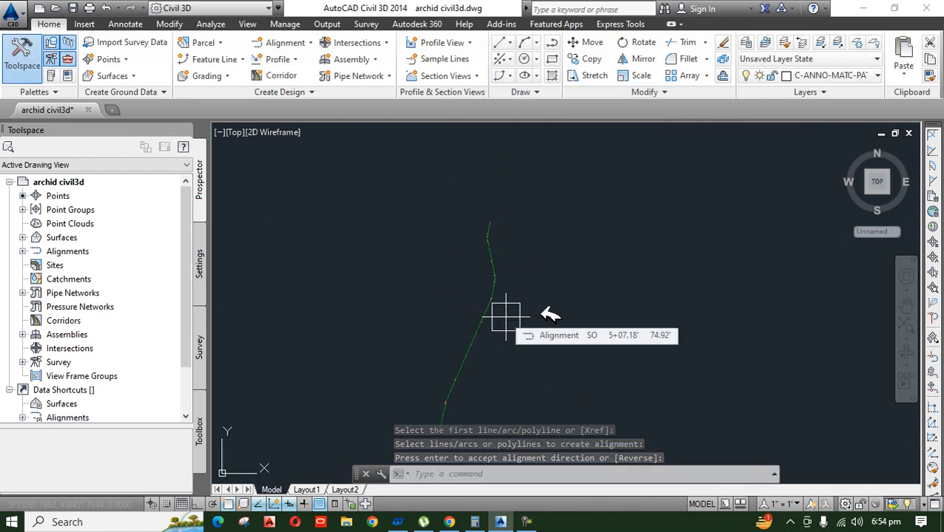
Step: Set the annotation scale to 1" = 40' so the alignment labels are drawn at a readable size
left_click(798, 503)
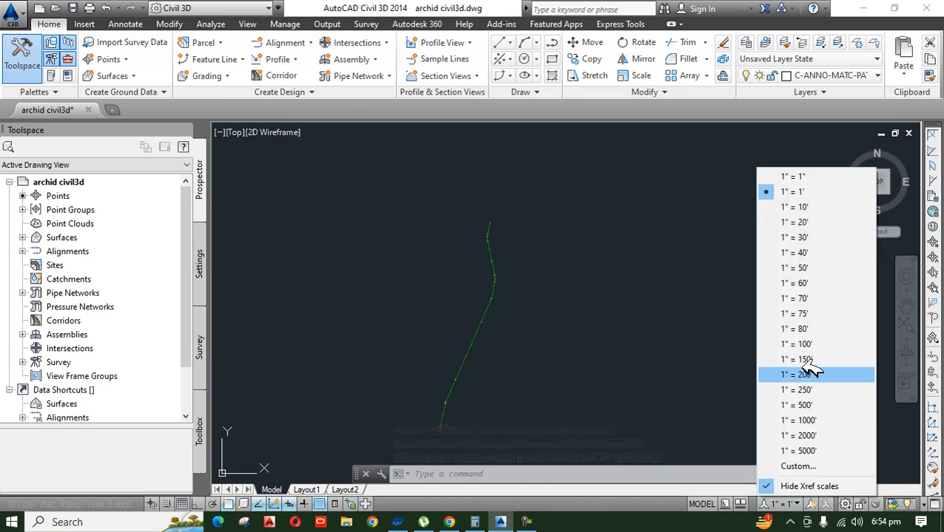
left_click(809, 253)
scroll(506, 280, "up", 2)
scroll(459, 369, "up", 2)
scroll(396, 298, "up", 2)
scroll(414, 303, "up", 3)
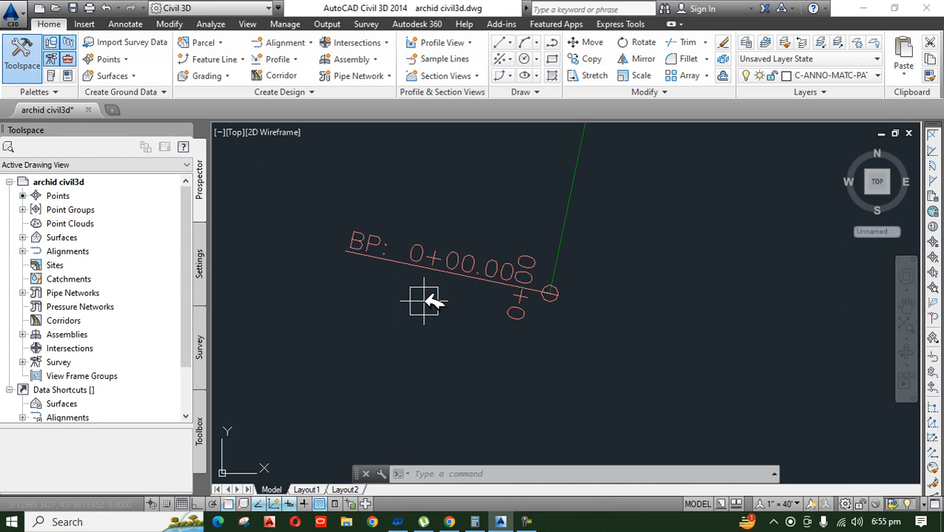
Step: Examine the station, PC and PT labels along the whole alignment, from its beginning point to its upper end
scroll(537, 368, "down", 3)
scroll(544, 358, "up", 4)
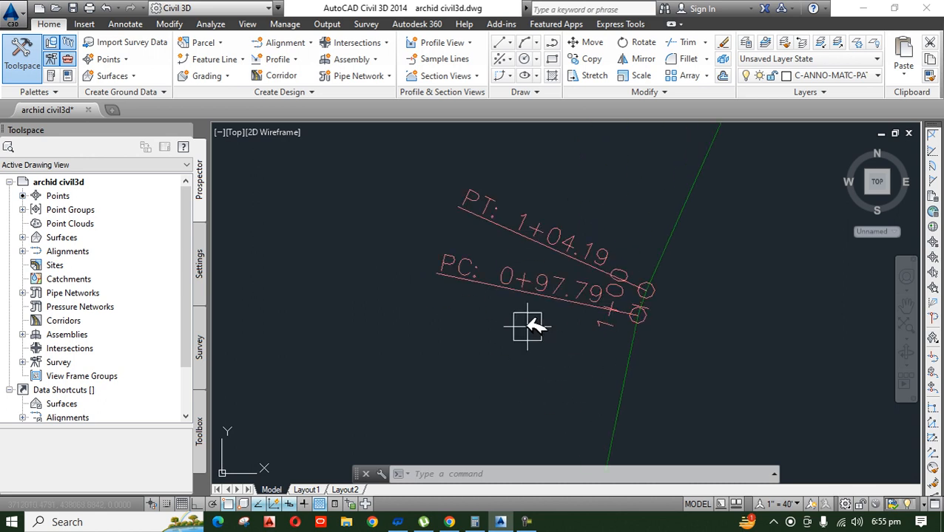
scroll(491, 298, "up", 2)
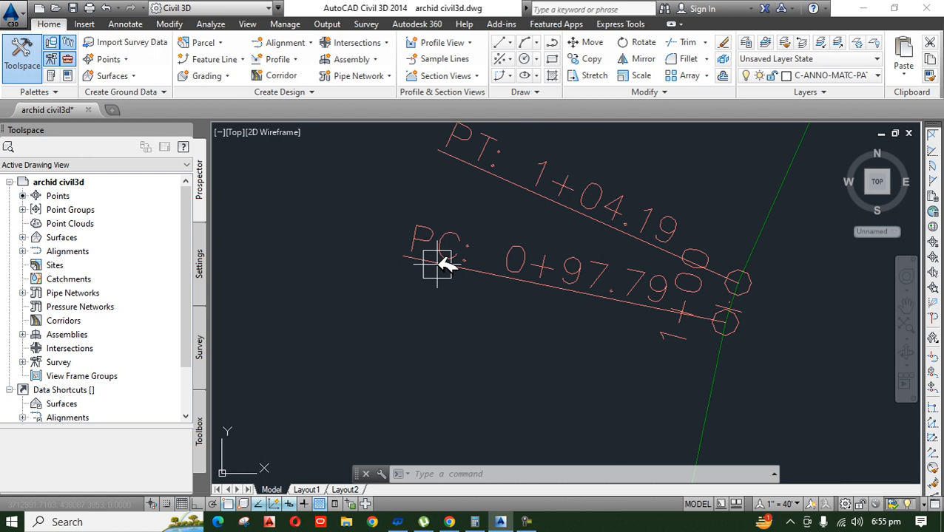
scroll(719, 358, "down", 9)
scroll(748, 277, "up", 5)
middle_click_drag(782, 213, 631, 527)
scroll(663, 268, "down", 3)
scroll(642, 291, "up", 3)
scroll(645, 271, "down", 4)
scroll(606, 394, "up", 8)
scroll(592, 347, "down", 4)
scroll(570, 343, "down", 6)
middle_click_drag(611, 268, 551, 409)
scroll(595, 245, "up", 6)
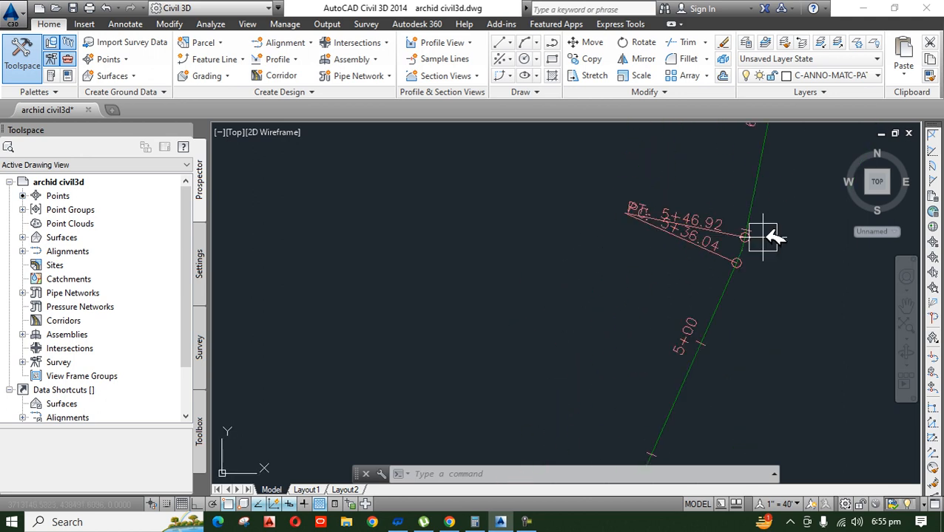
scroll(740, 247, "up", 5)
scroll(480, 266, "down", 9)
scroll(511, 272, "up", 10)
scroll(429, 281, "down", 2)
scroll(438, 295, "down", 5)
scroll(337, 227, "up", 4)
middle_click_drag(384, 290, 416, 445)
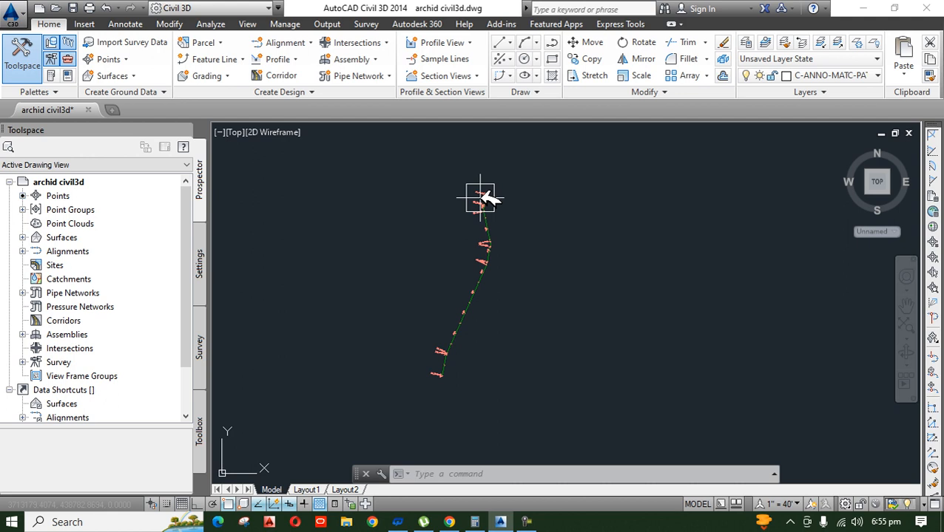
scroll(483, 318, "up", 4)
scroll(474, 305, "up", 4)
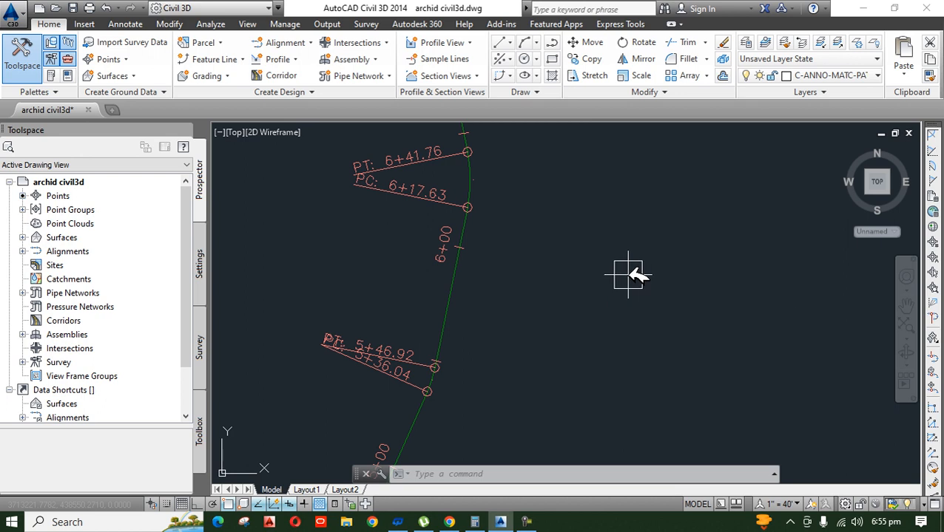
scroll(625, 253, "down", 3)
scroll(552, 316, "up", 3)
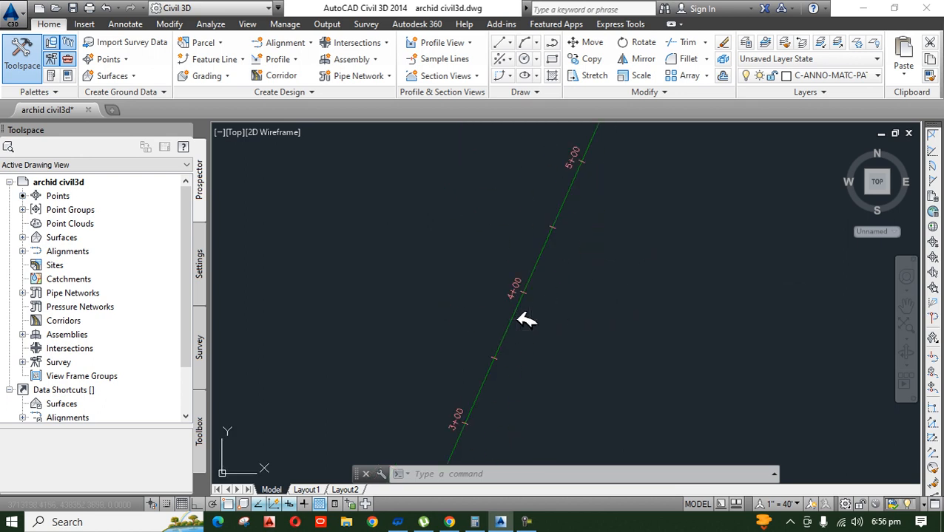
Step: Edit the alignment's Proposed style and set the plan display color of its Curve component to index color 50 (yellow)
left_click(516, 319)
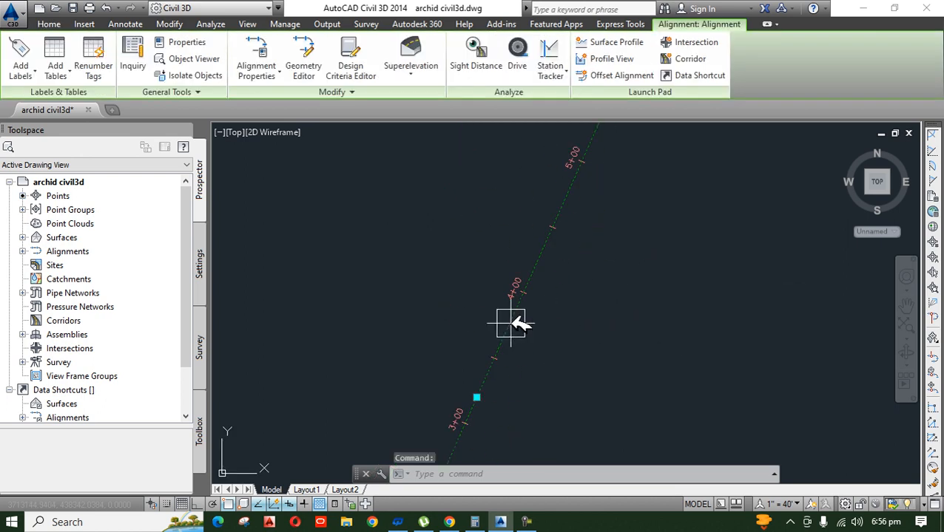
left_click(527, 522)
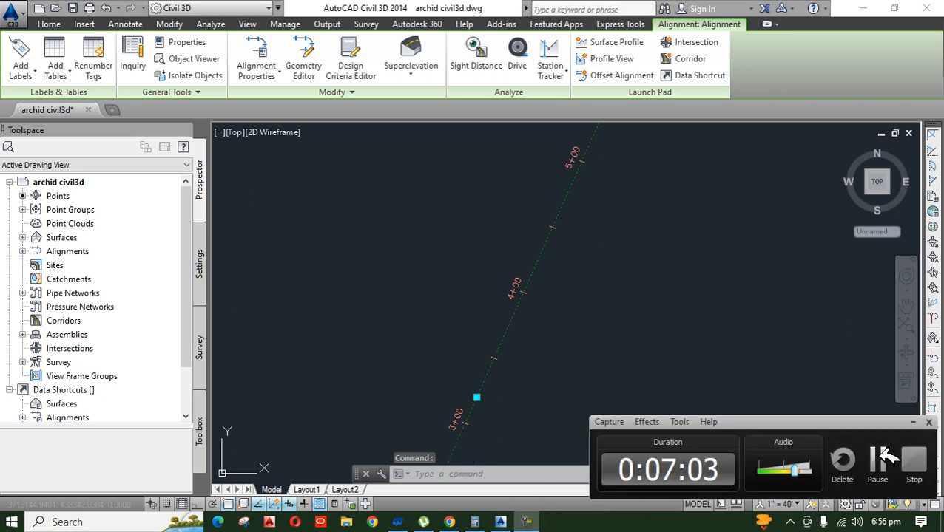
left_click(923, 421)
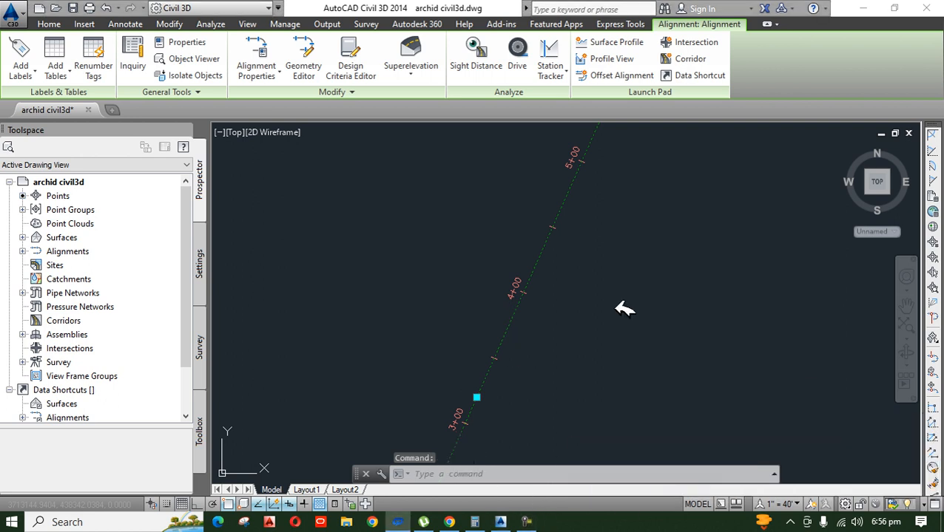
right_click(542, 255)
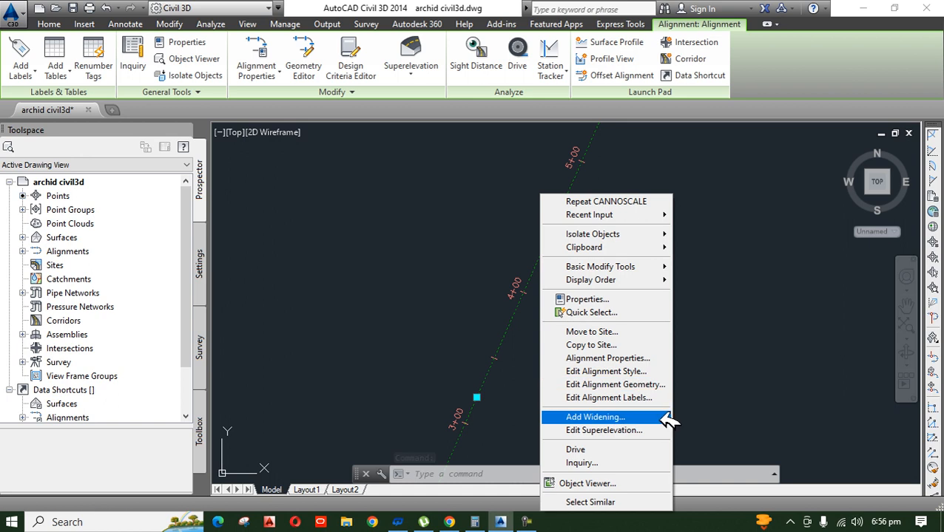
left_click(640, 372)
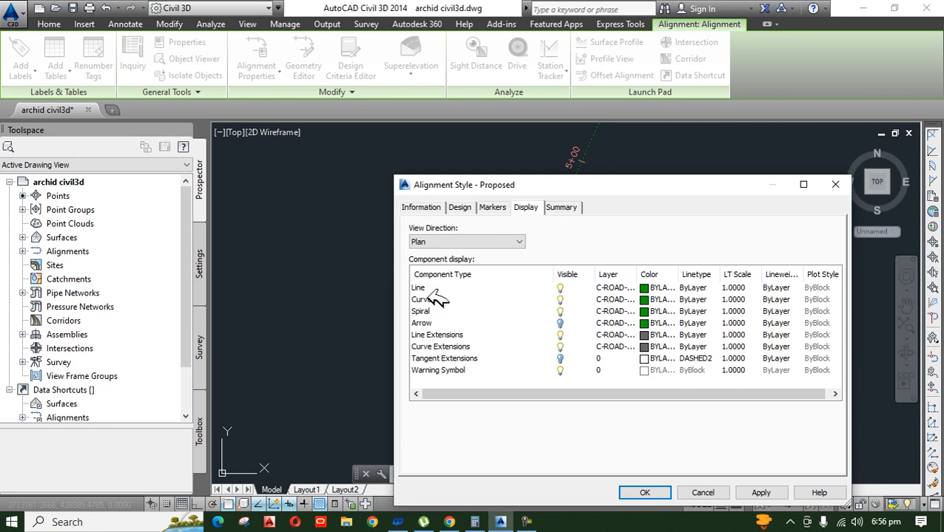
left_click(653, 299)
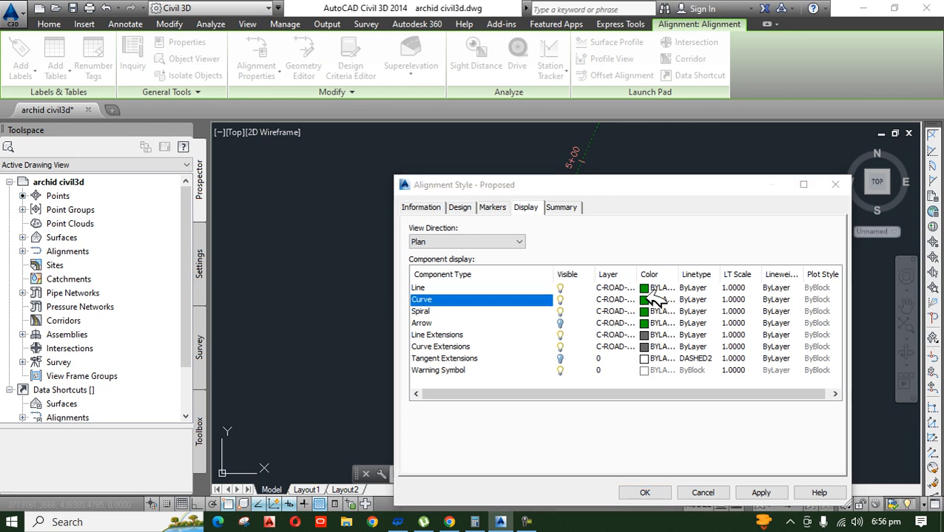
left_click(653, 233)
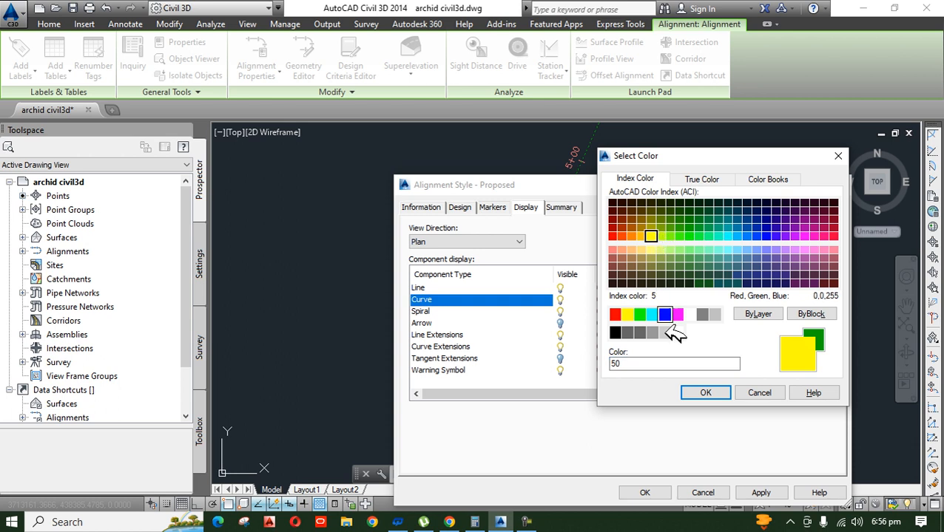
left_click(706, 393)
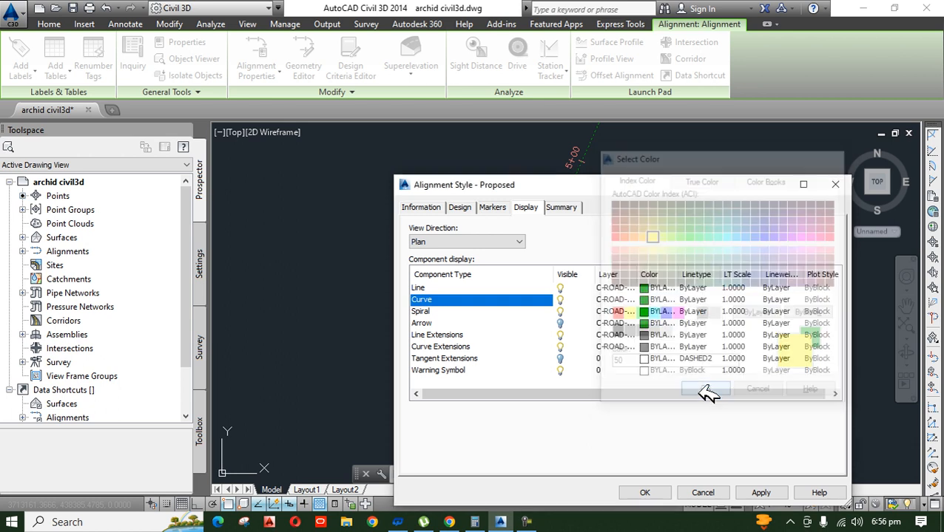
left_click(644, 493)
Step: Examine the recolored curves between their PC and PT points along the alignment
middle_click_drag(597, 253, 520, 498)
scroll(575, 232, "up", 3)
scroll(438, 273, "up", 3)
scroll(534, 306, "down", 5)
scroll(544, 304, "down", 4)
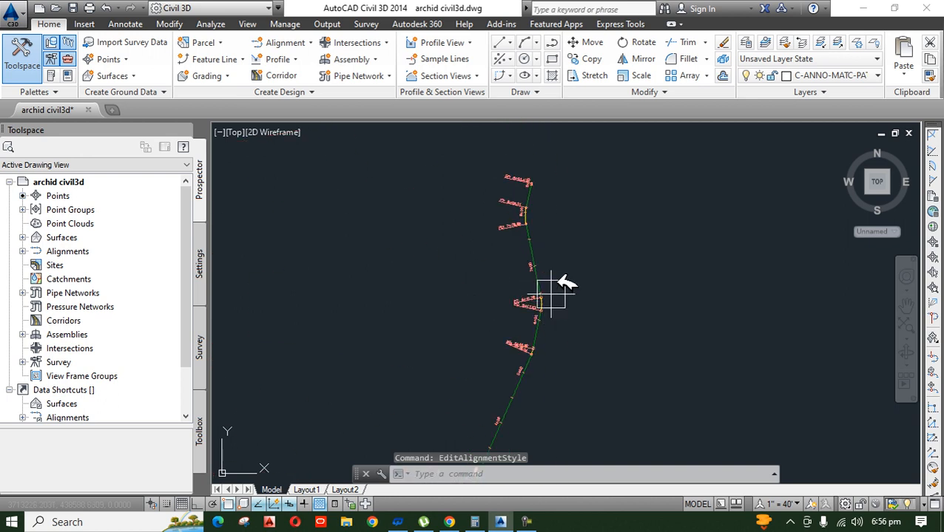
scroll(554, 213, "up", 5)
scroll(505, 181, "down", 7)
scroll(477, 316, "up", 5)
scroll(343, 385, "up", 4)
middle_click_drag(418, 371, 474, 134)
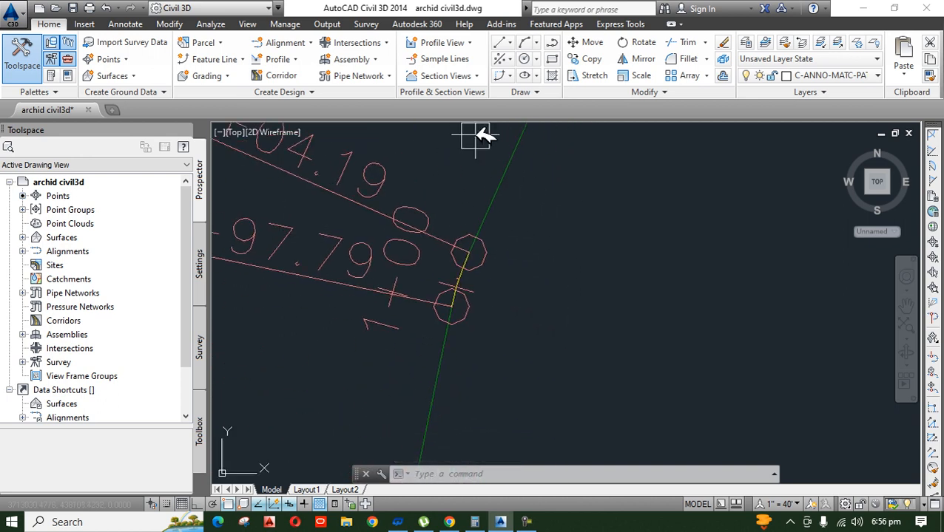
scroll(450, 399, "down", 9)
scroll(511, 231, "up", 4)
scroll(518, 237, "up", 10)
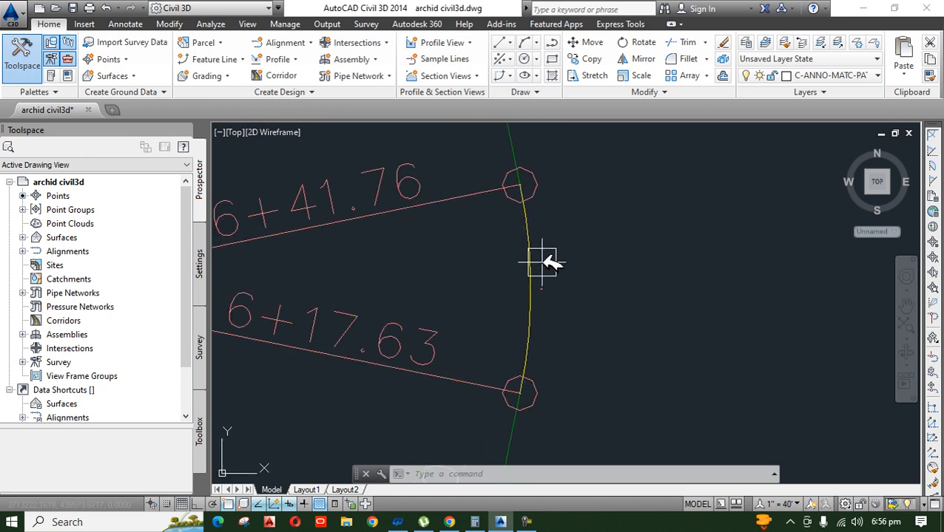
scroll(547, 263, "up", 2)
mouse_move(551, 262)
scroll(547, 263, "down", 3)
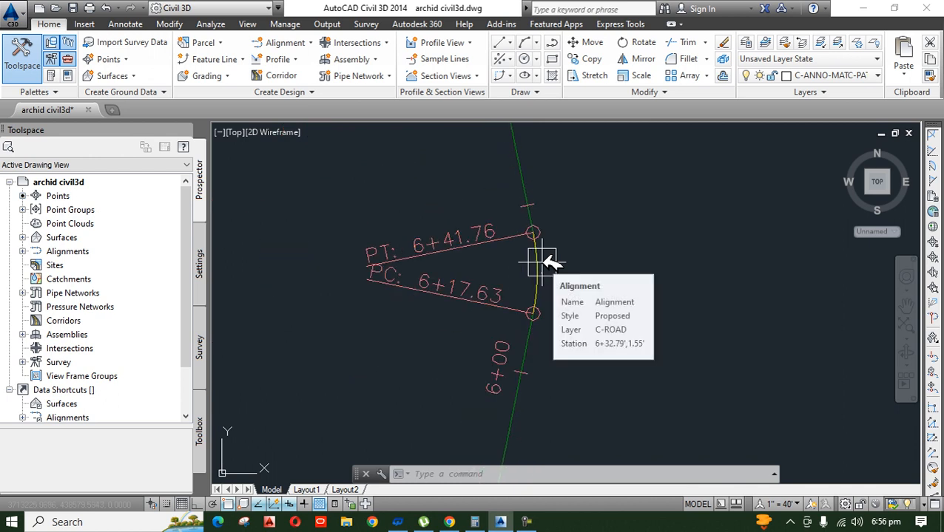
scroll(547, 263, "up", 5)
scroll(542, 253, "down", 8)
scroll(543, 266, "up", 8)
middle_click_drag(528, 235, 526, 333)
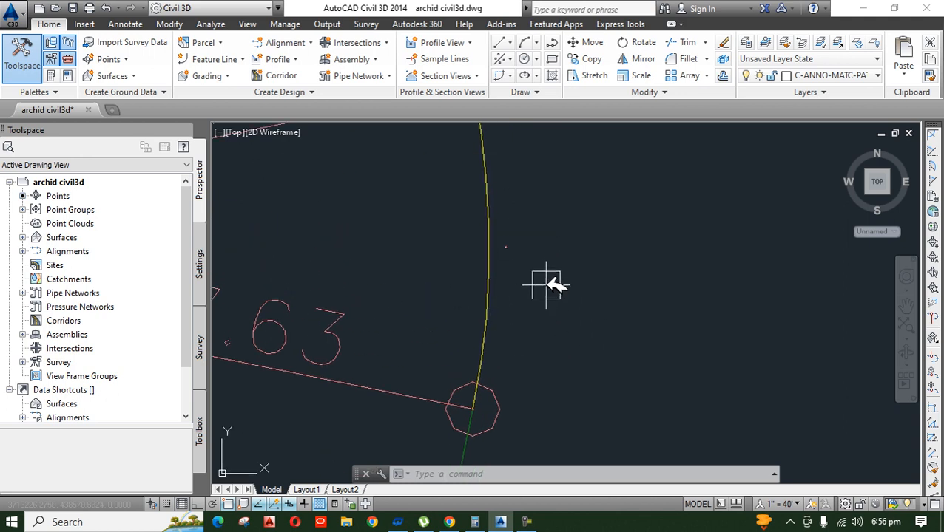
scroll(455, 287, "down", 8)
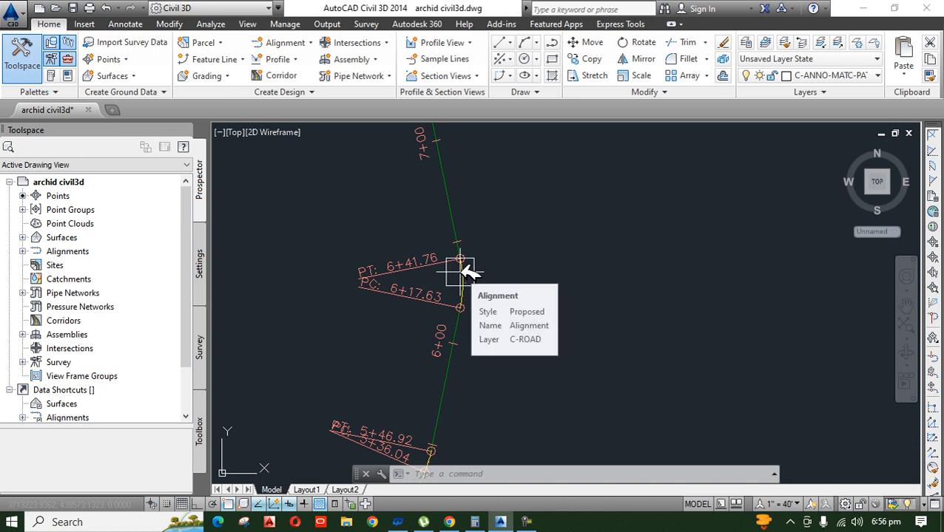
left_click(530, 522)
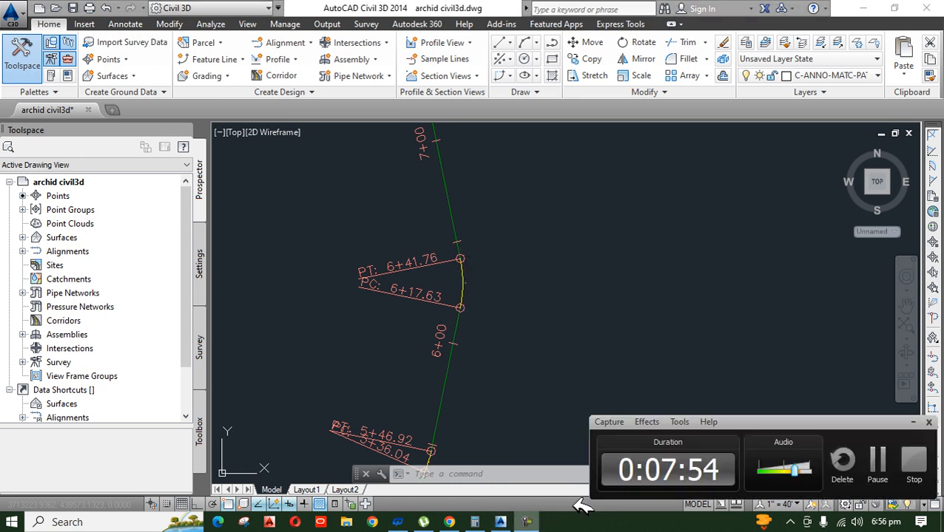
left_click(921, 423)
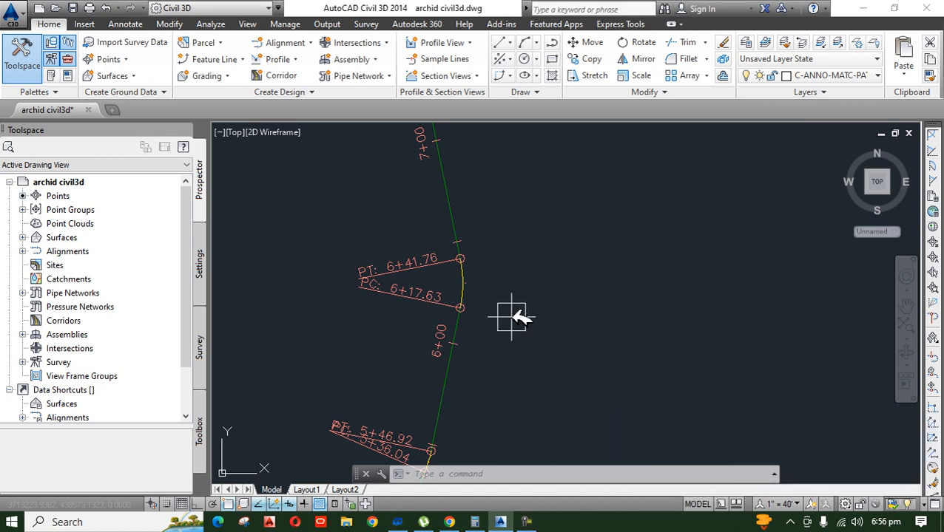
Step: Add a radius dimension to the alignment curve between stations 6+17.63 and 6+41.76, placing its text outside the bend
scroll(484, 290, "up", 5)
type("d")
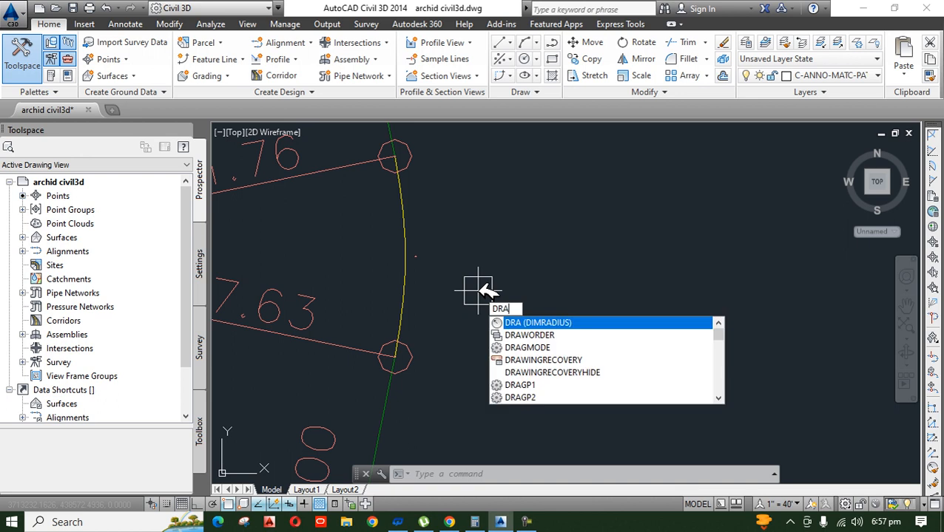
key("Return")
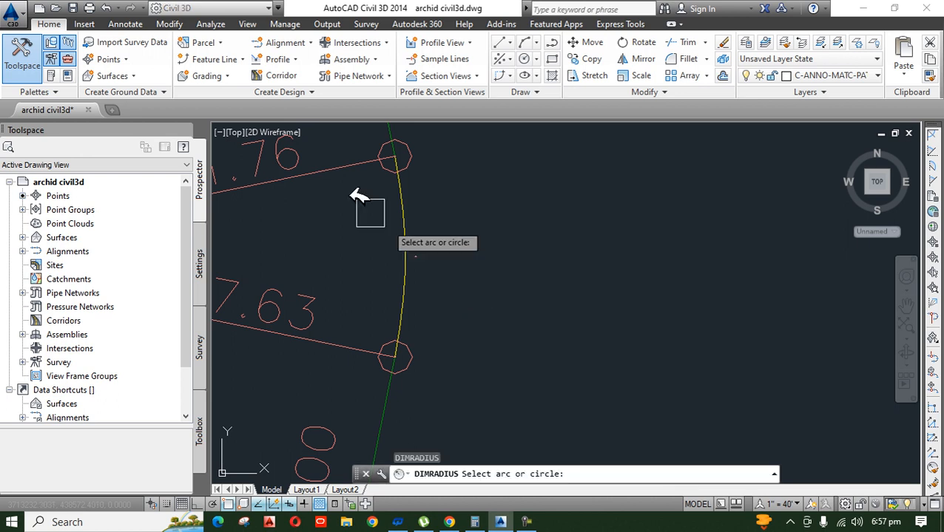
left_click(406, 279)
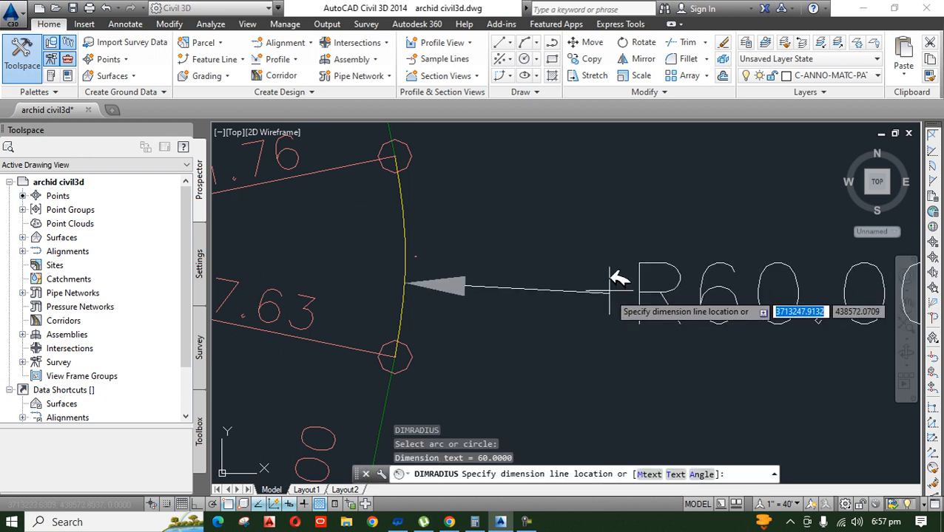
left_click(613, 271)
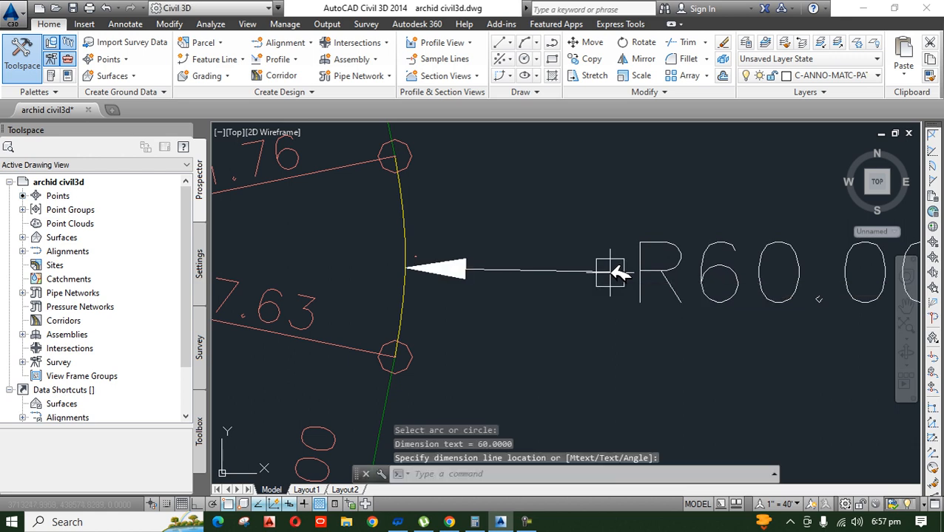
scroll(556, 351, "down", 4)
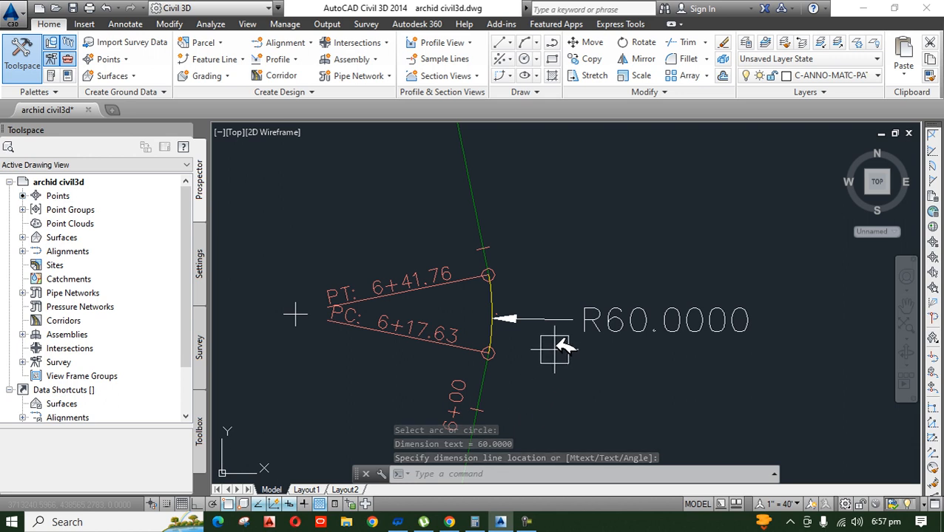
Step: Erase the radius dimension from the alignment curve between stations 6+17.63 and 6+41.76
left_click(568, 321)
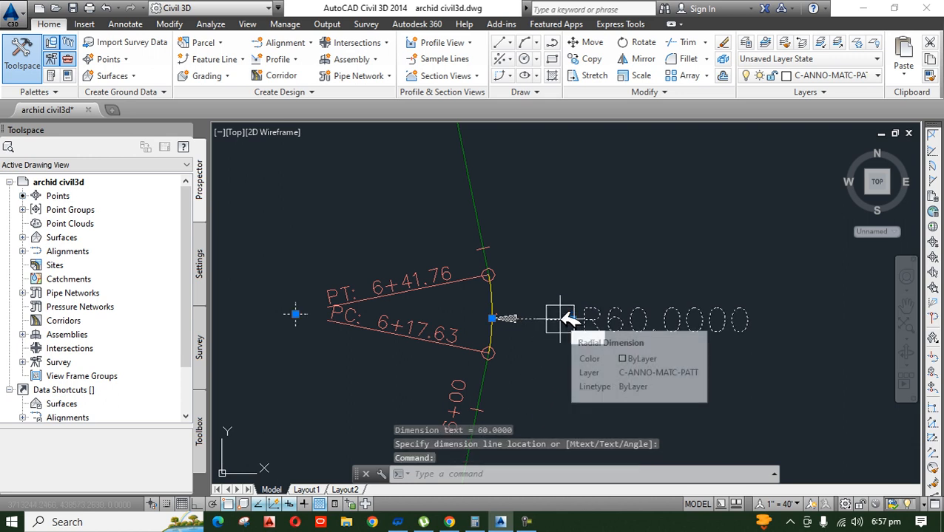
type("e")
key("Return")
scroll(531, 367, "up", 4)
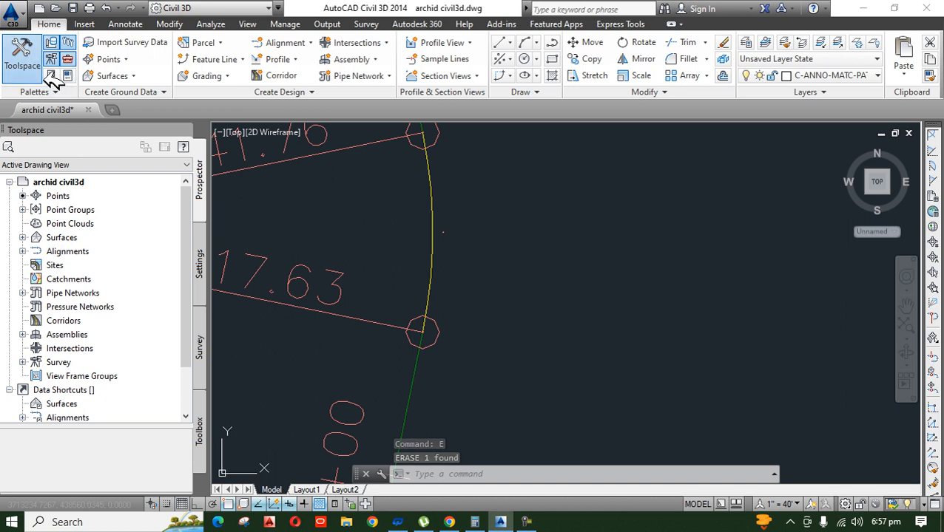
Step: Add a single segment label to the alignment curve between stations 6+17.63 and 6+41.76
left_click(406, 401)
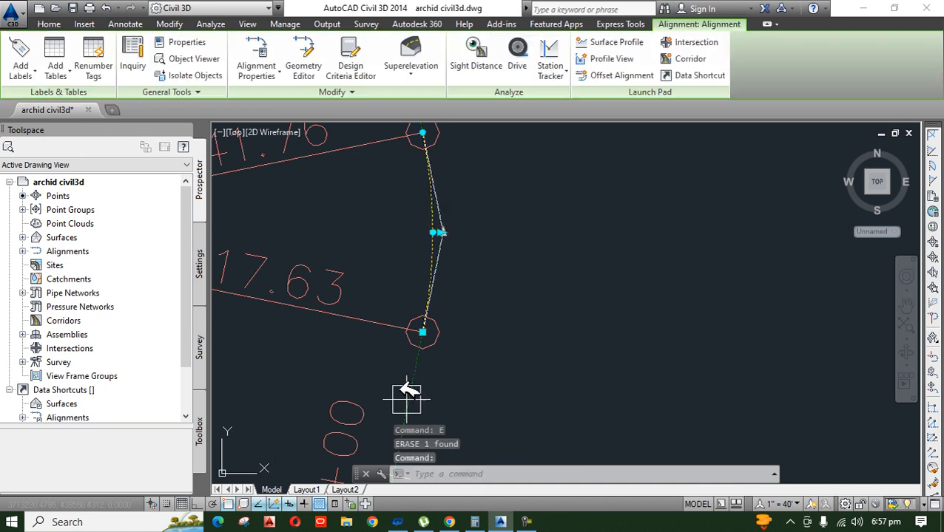
left_click(22, 71)
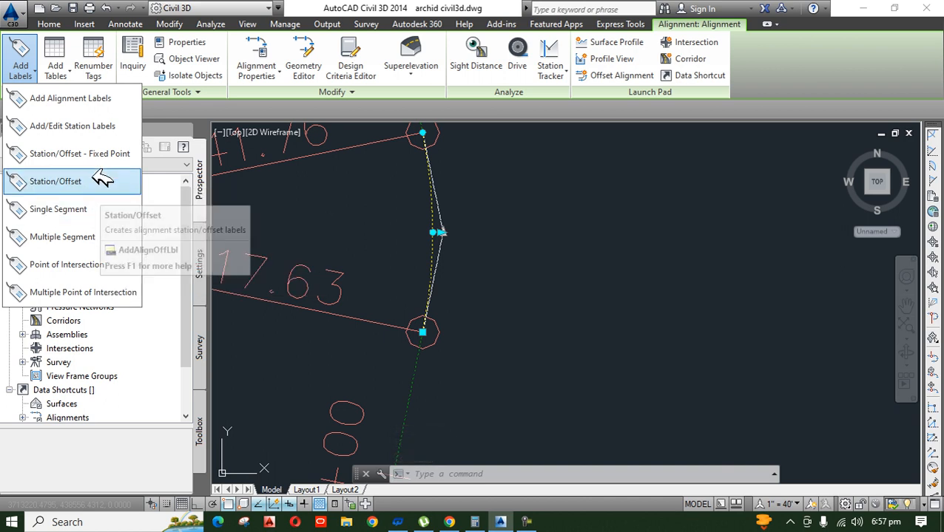
left_click(117, 210)
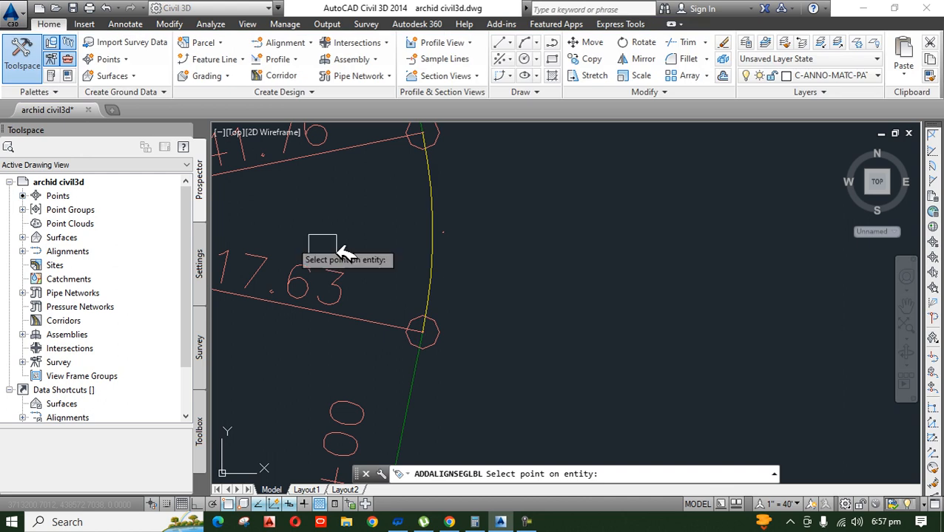
scroll(551, 332, "up", 1)
scroll(551, 332, "down", 2)
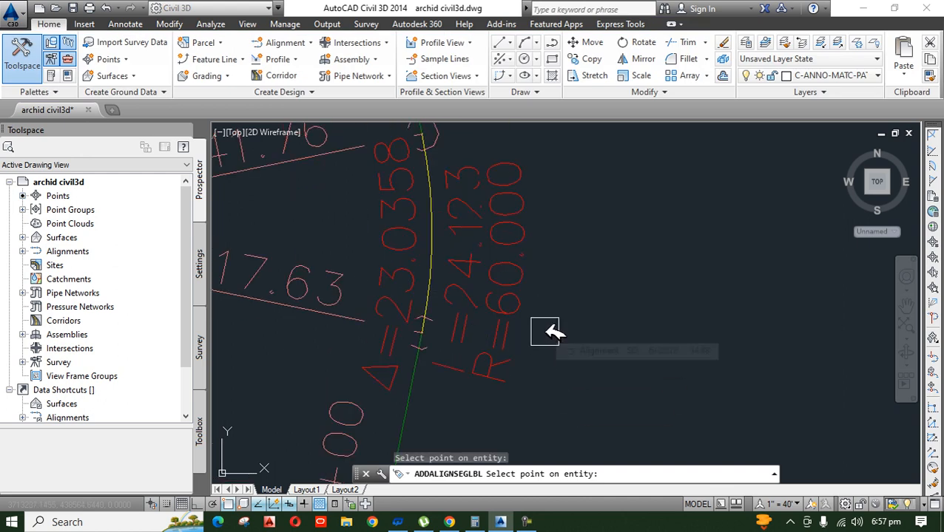
scroll(512, 326, "up", 1)
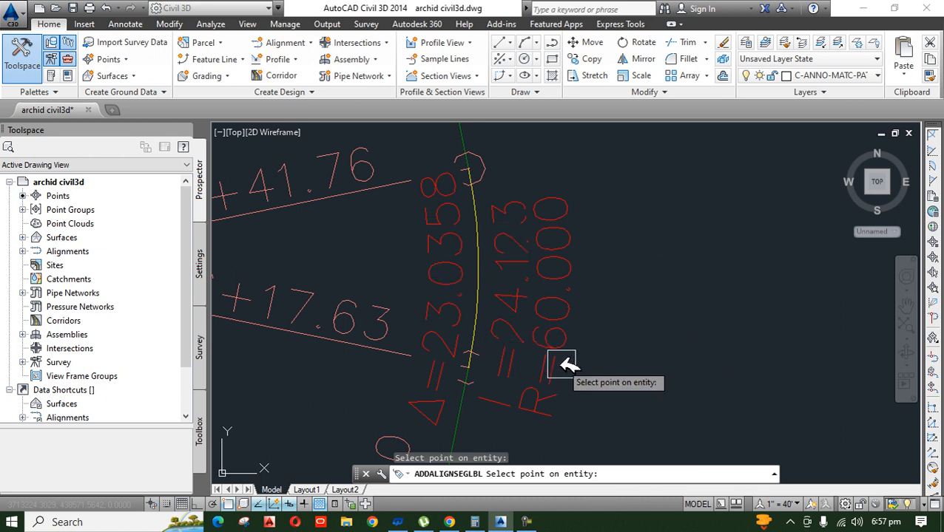
middle_click_drag(569, 364, 537, 287)
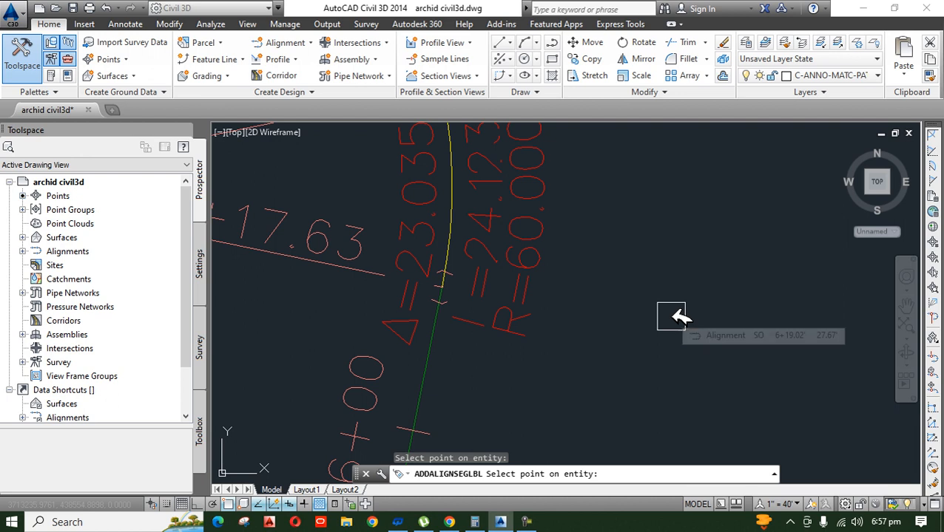
scroll(552, 256, "down", 3)
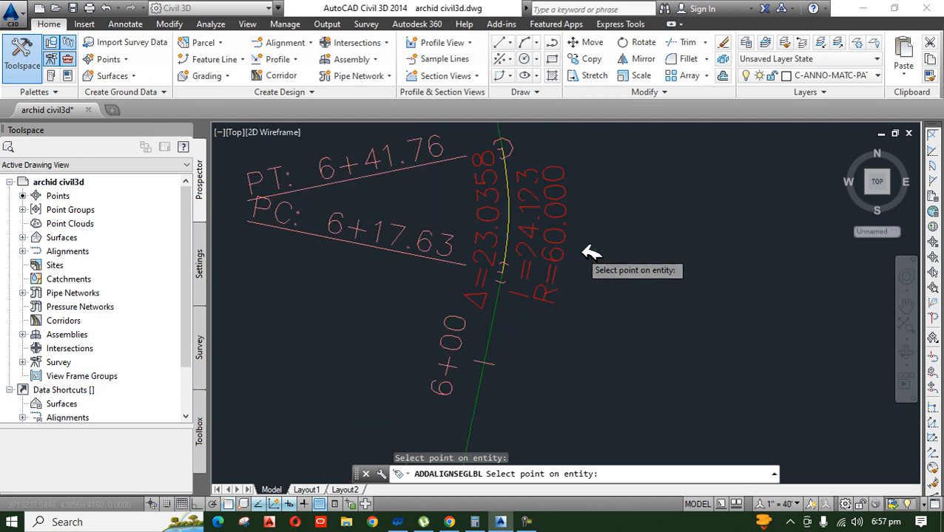
scroll(584, 256, "up", 6)
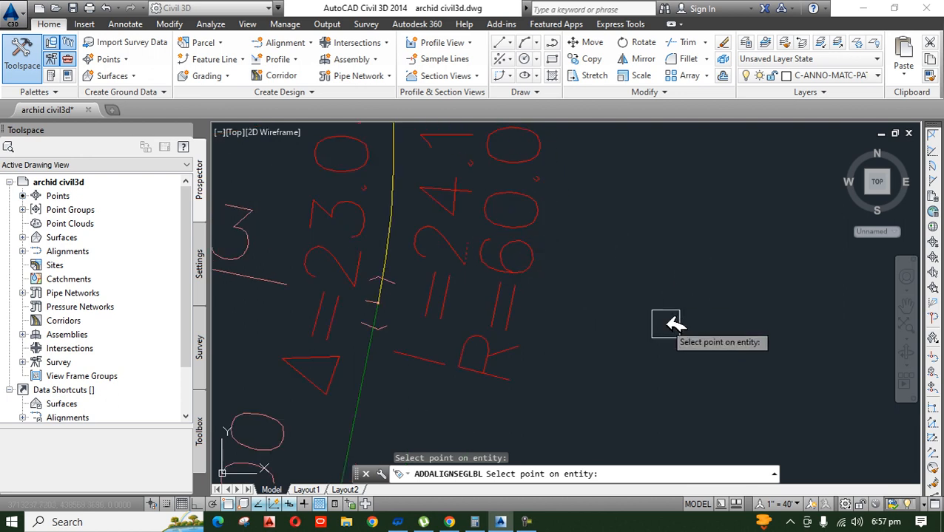
key("Escape")
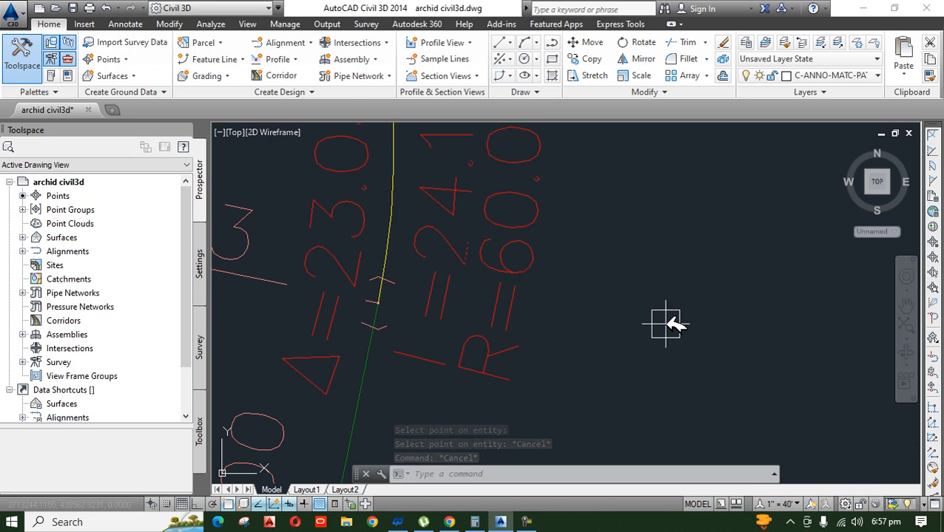
Step: Undo the single segment label on the curve between stations 6+17.63 and 6+41.76
scroll(569, 264, "down", 5)
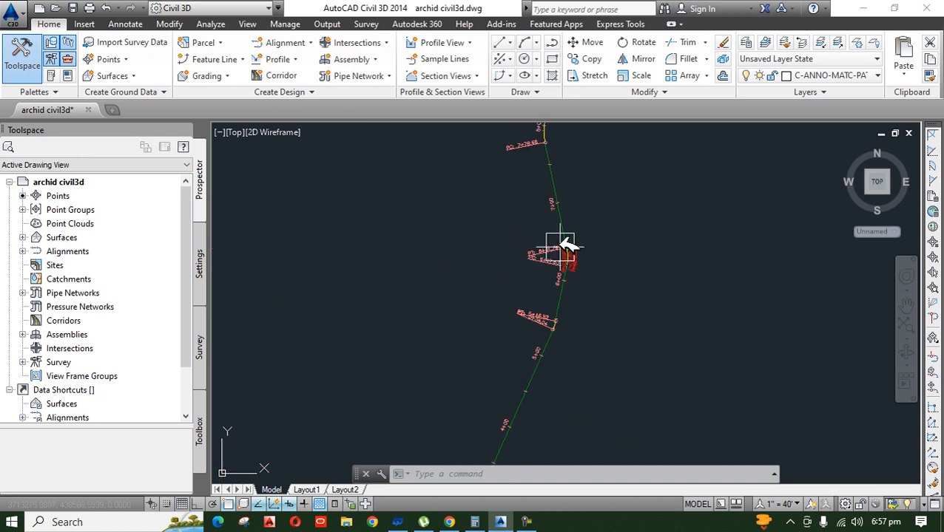
scroll(584, 270, "up", 7)
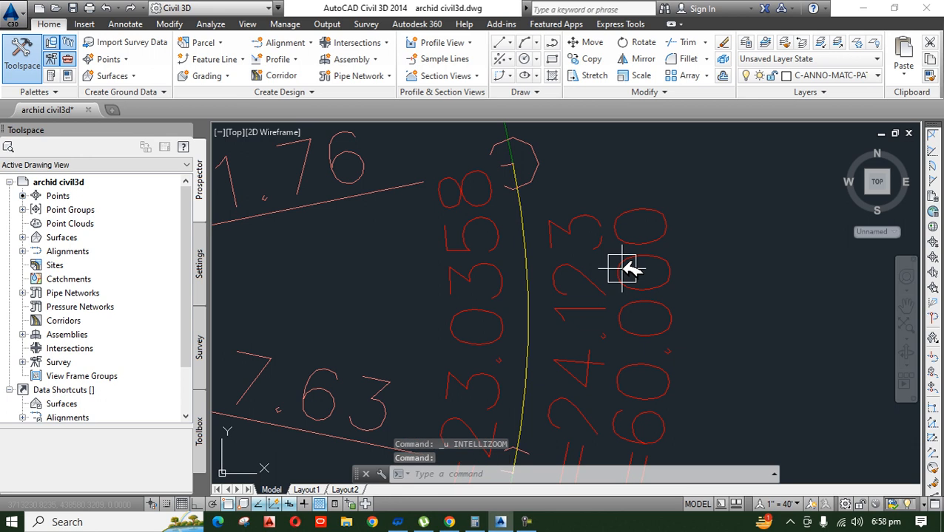
key("ctrl+z")
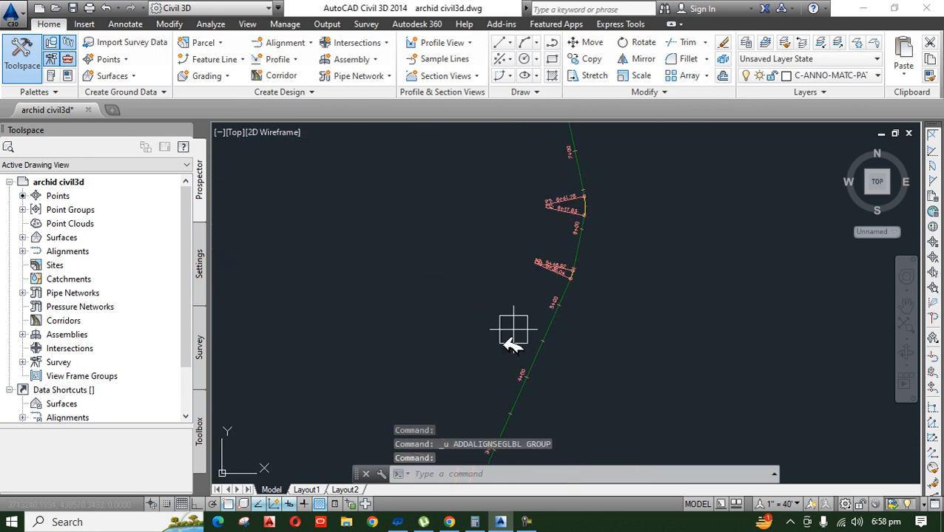
Step: Open the alignment in the Geometry Editor and list its entities in the Alignment Grid View
left_click(632, 284)
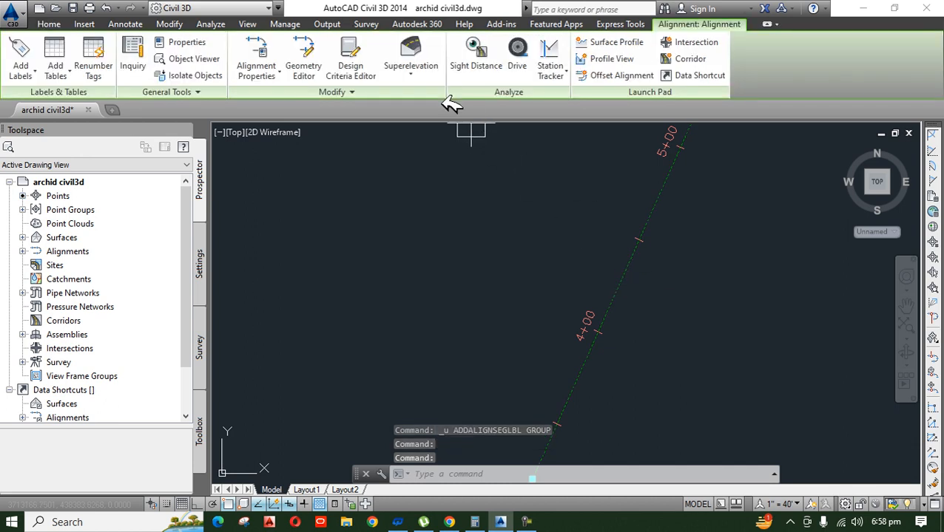
left_click(308, 57)
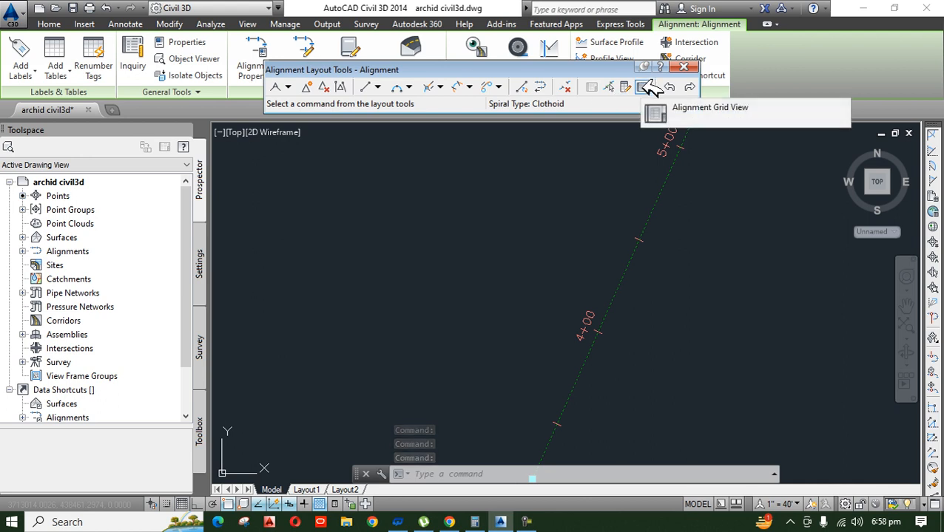
left_click(643, 88)
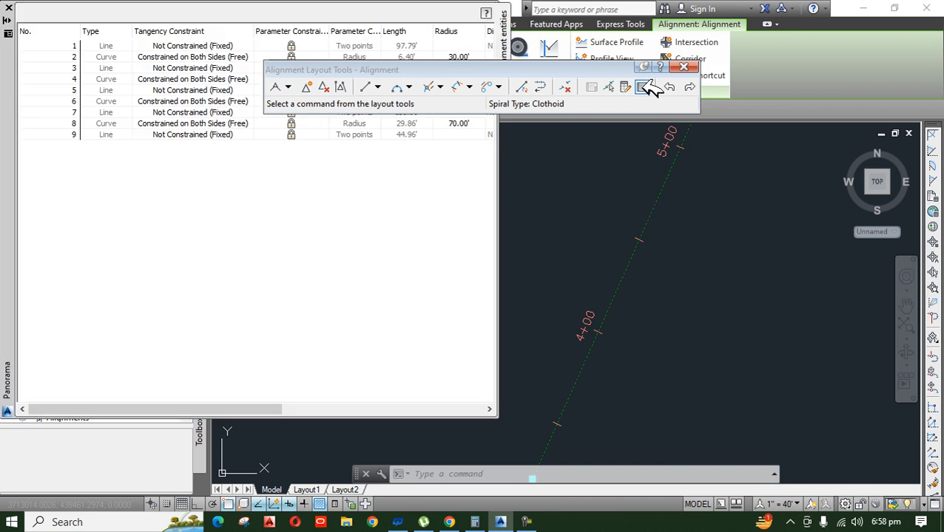
Step: Examine the radii of the listed alignment entities against the curve between stations 6+17.63 and 6+41.76
left_click(253, 67)
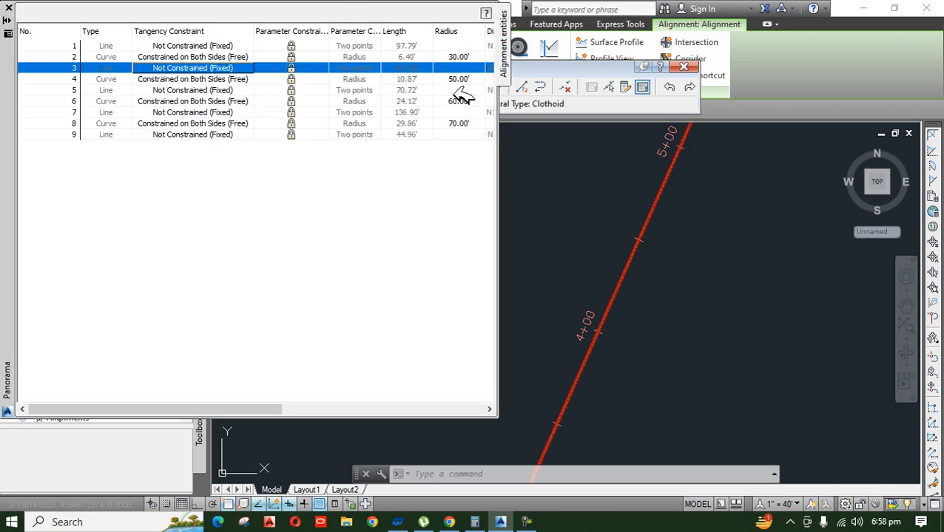
left_click(469, 54)
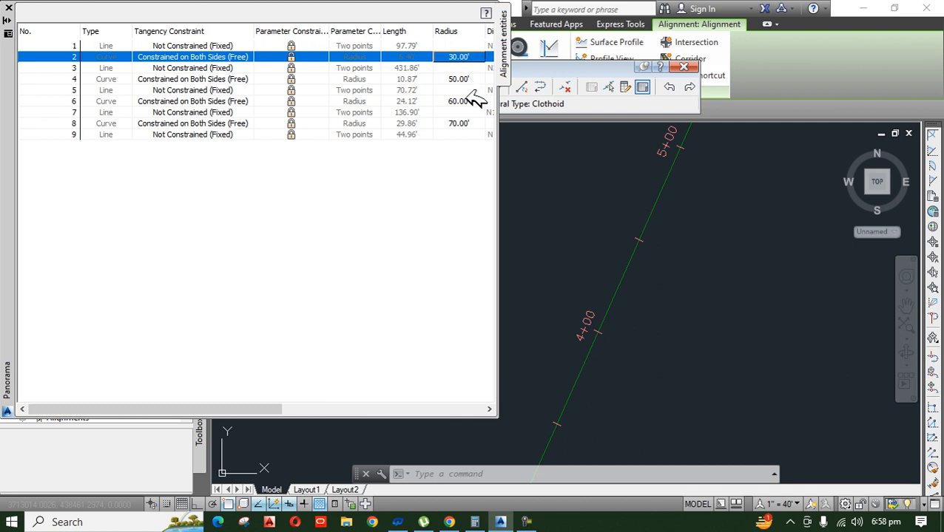
left_click(738, 255)
scroll(682, 302, "down", 4)
left_click(722, 259)
scroll(726, 198, "up", 6)
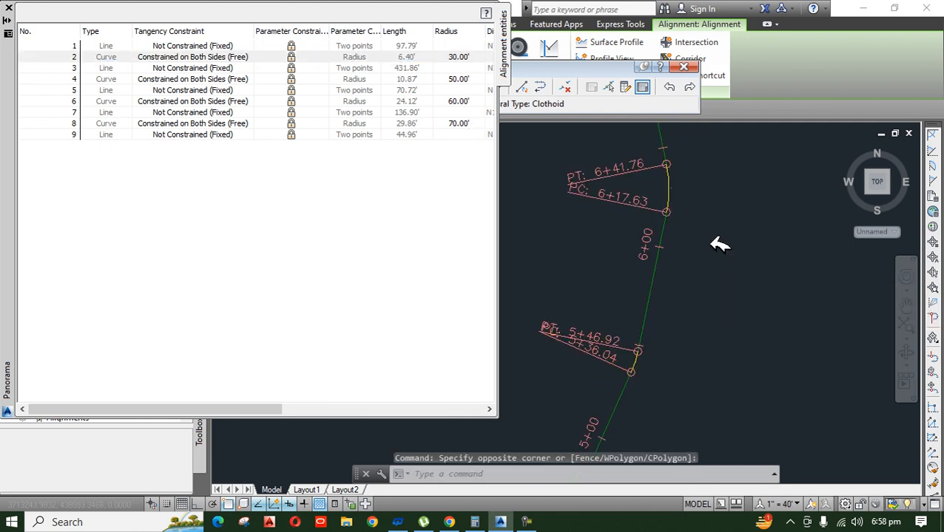
scroll(679, 361, "up", 2)
scroll(674, 322, "down", 4)
scroll(671, 377, "up", 5)
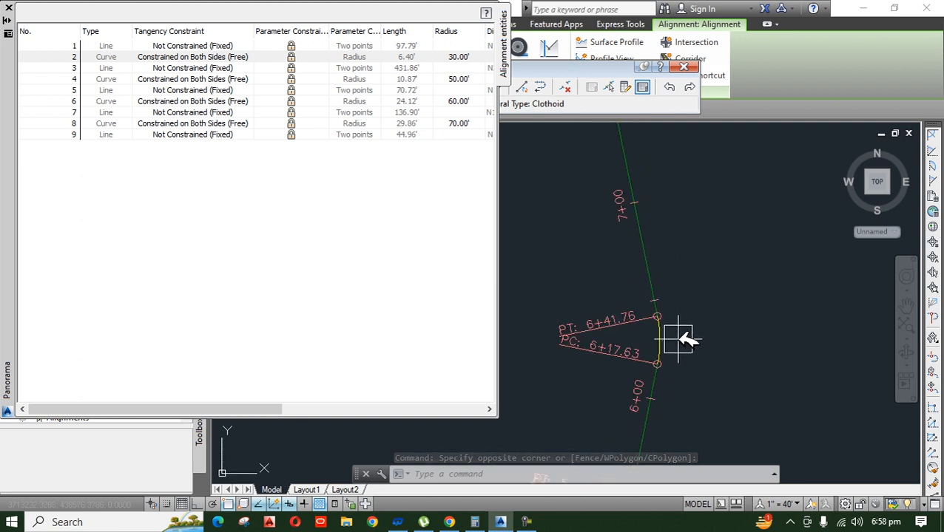
left_click(468, 53)
left_click(679, 272)
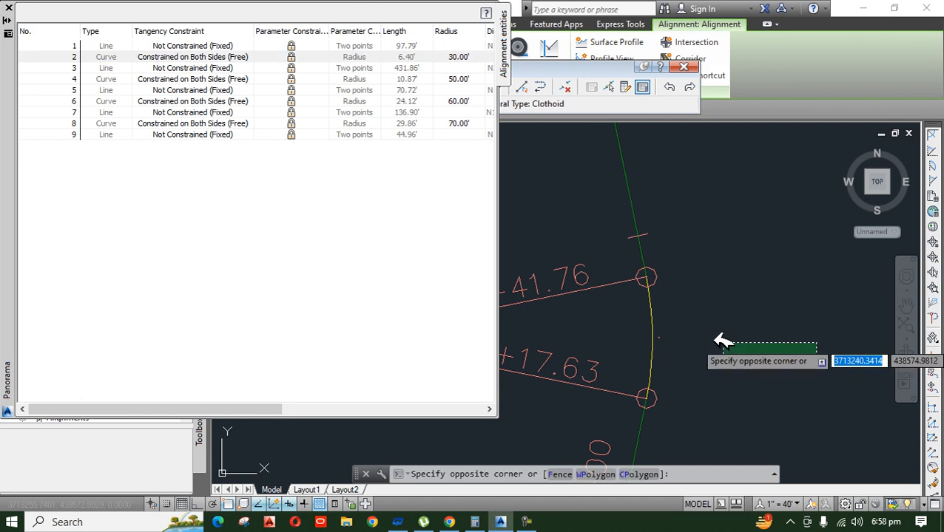
Step: Set the radius of curve entity 6 to 55 in the alignment grid and close the grid
left_click(508, 77)
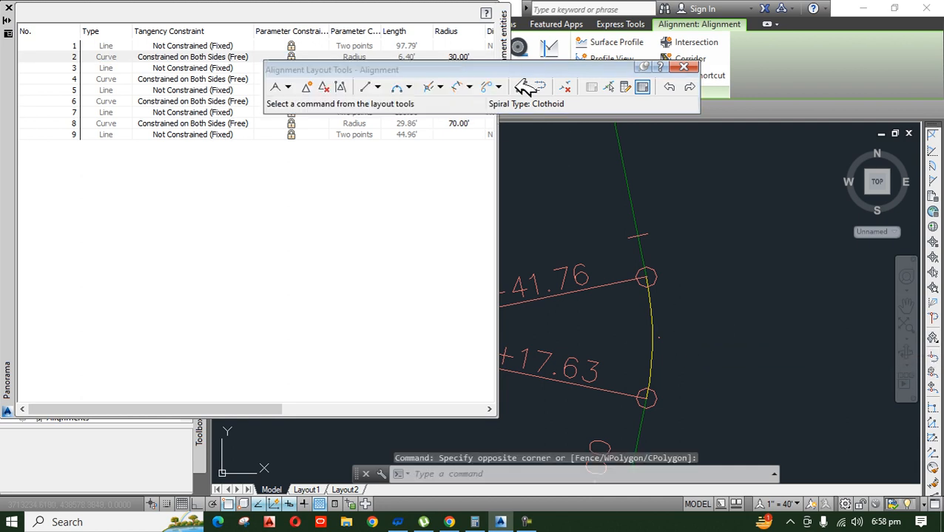
left_click_drag(509, 77, 569, 17)
left_click(468, 79)
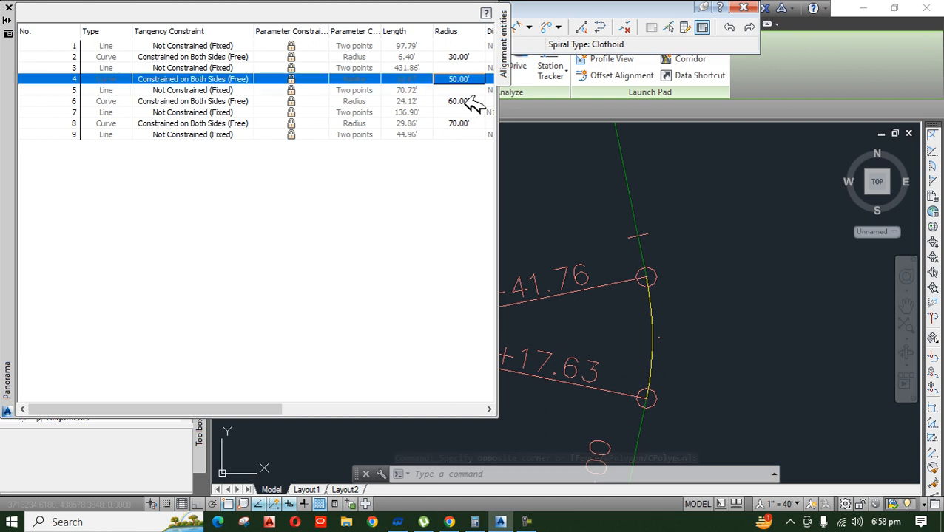
left_click(465, 101)
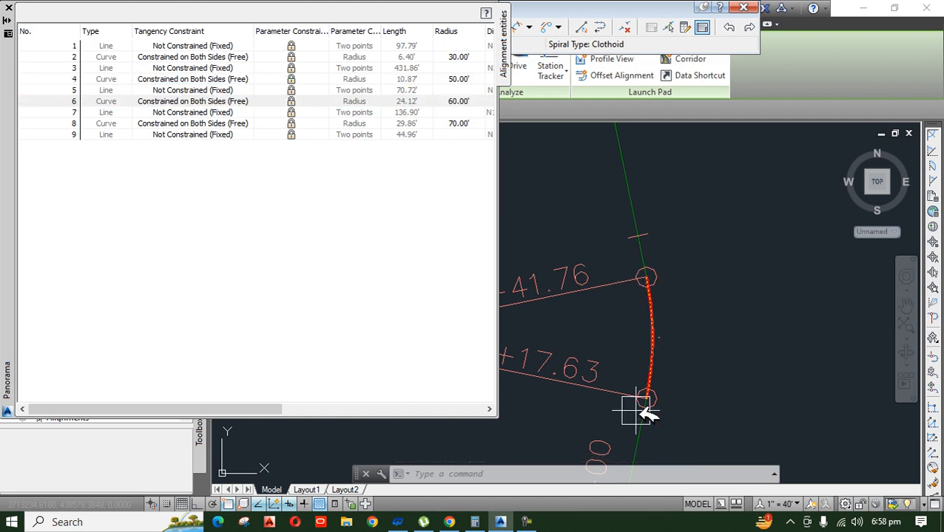
left_click(461, 102)
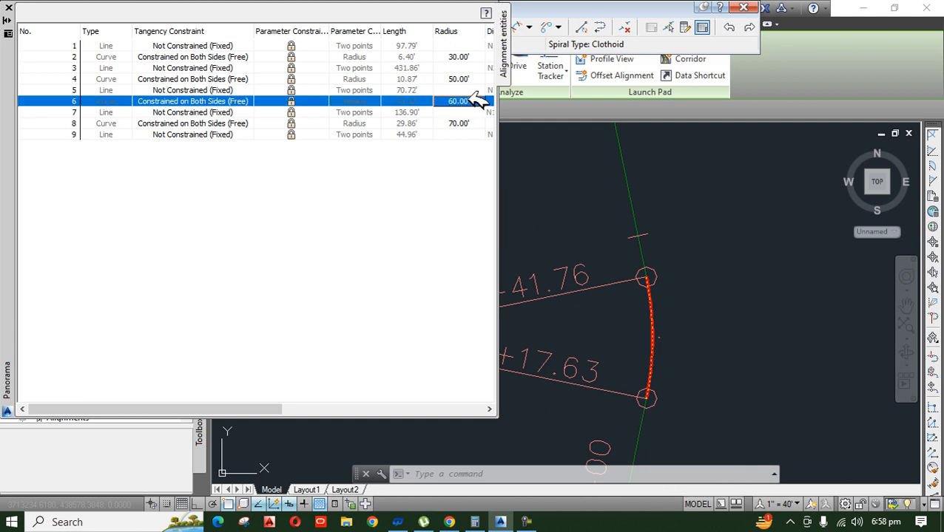
left_click(479, 102)
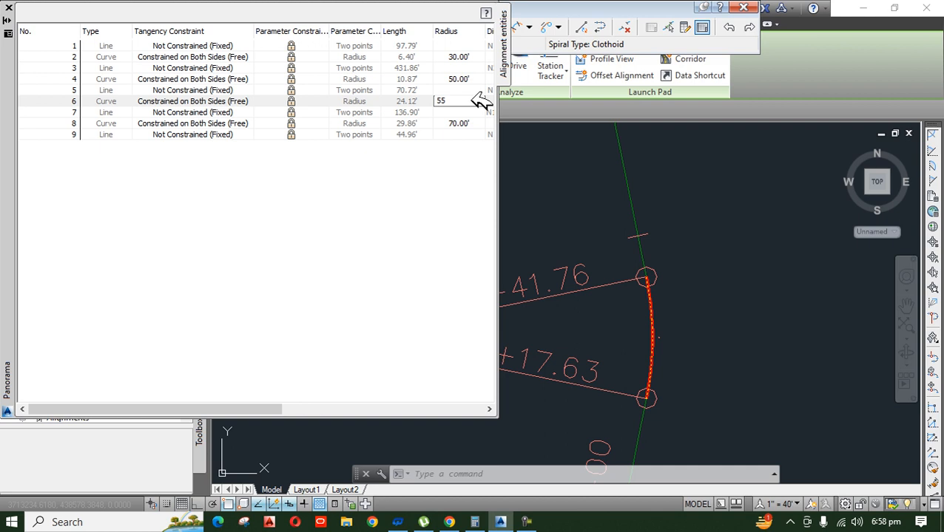
key("Return")
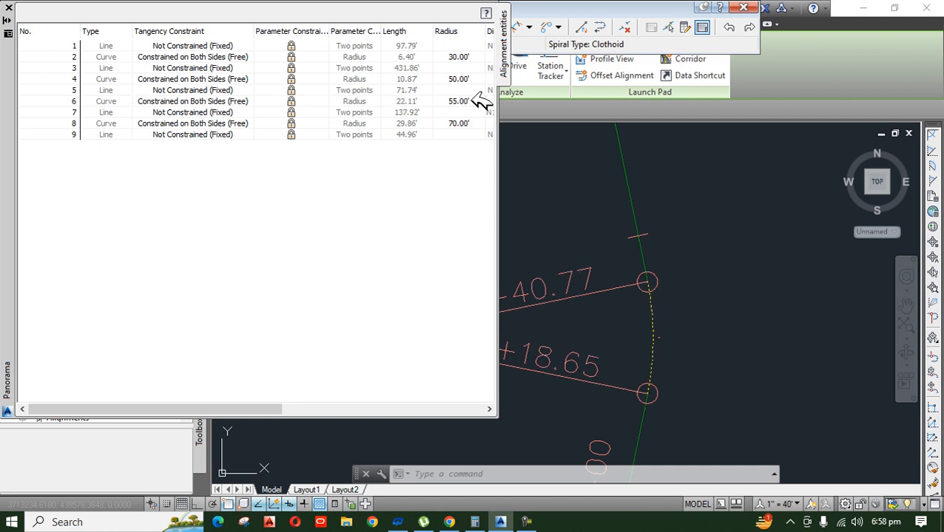
left_click(9, 6)
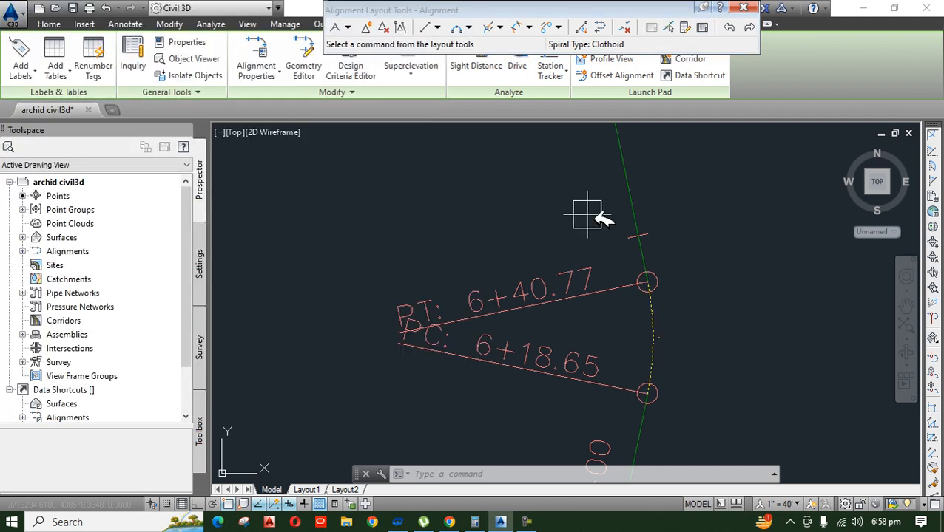
Step: Add a single segment label to the alignment curve between stations 6+18.65 and 6+40.77
left_click(35, 73)
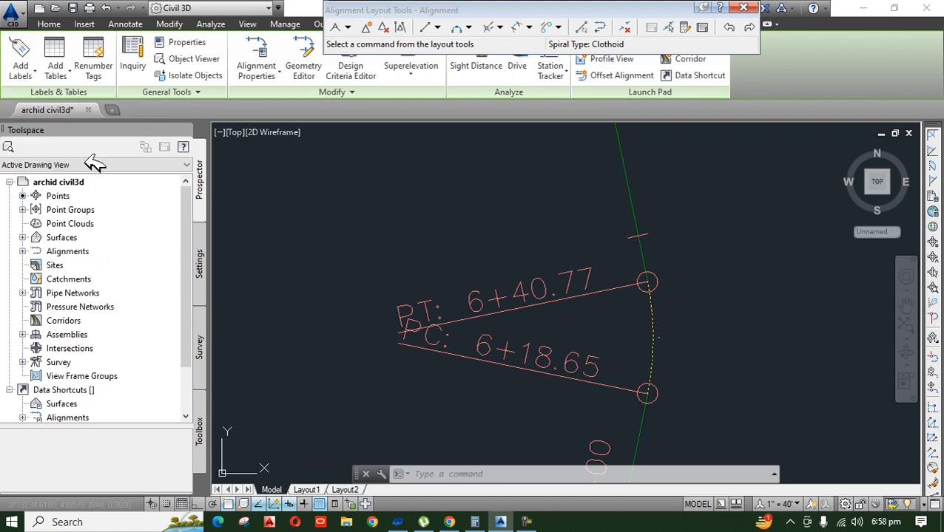
left_click(34, 72)
left_click(67, 209)
scroll(610, 337, "up", 4)
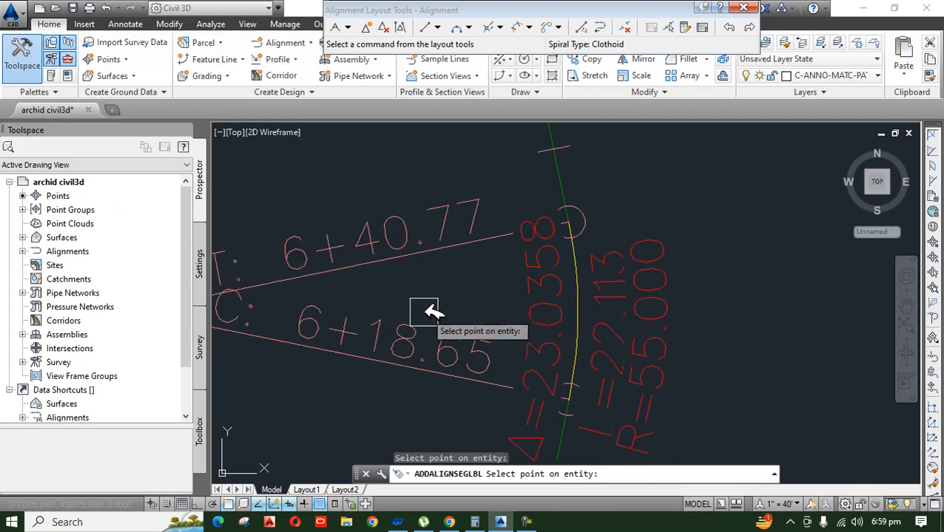
scroll(447, 319, "down", 5)
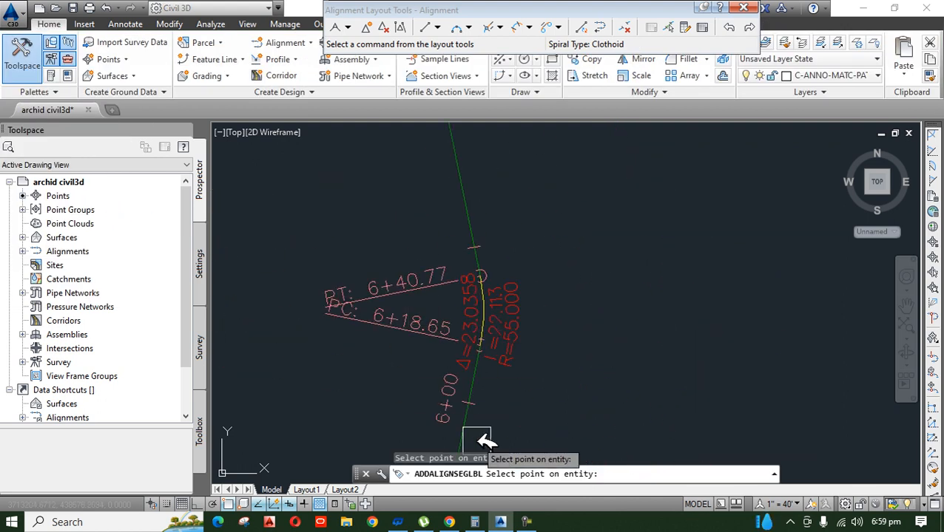
Step: Reopen the Alignment Grid View and set the radius of curve entity 6 to 45
left_click(702, 27)
scroll(813, 314, "up", 5)
scroll(804, 290, "up", 2)
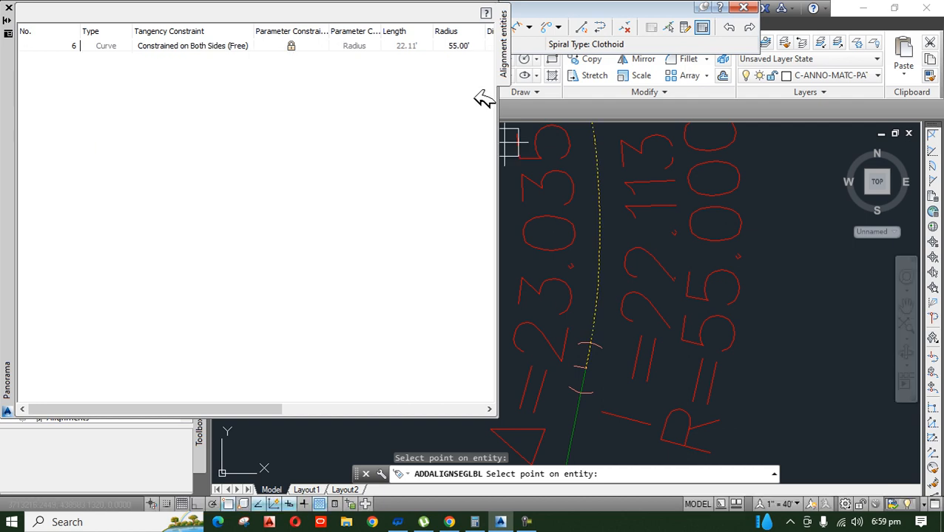
key("Escape")
double_click(474, 96)
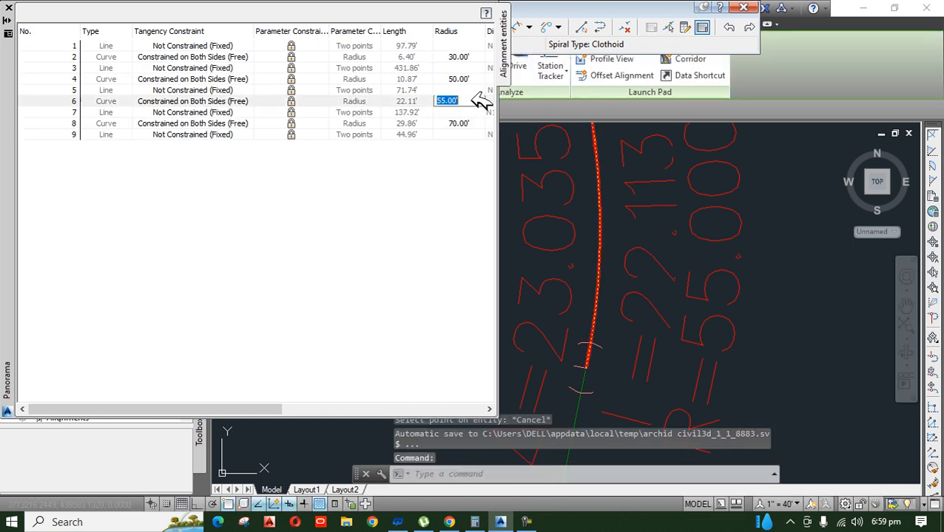
type("45")
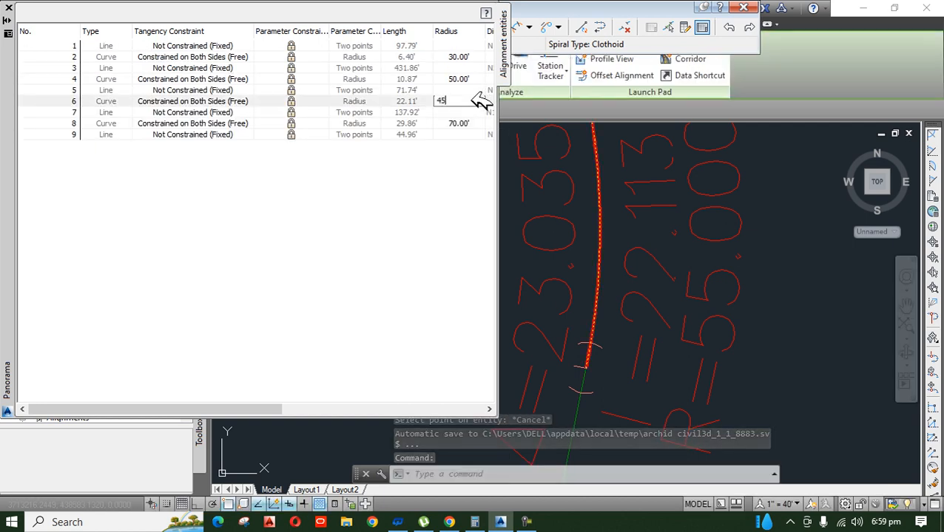
key("Return")
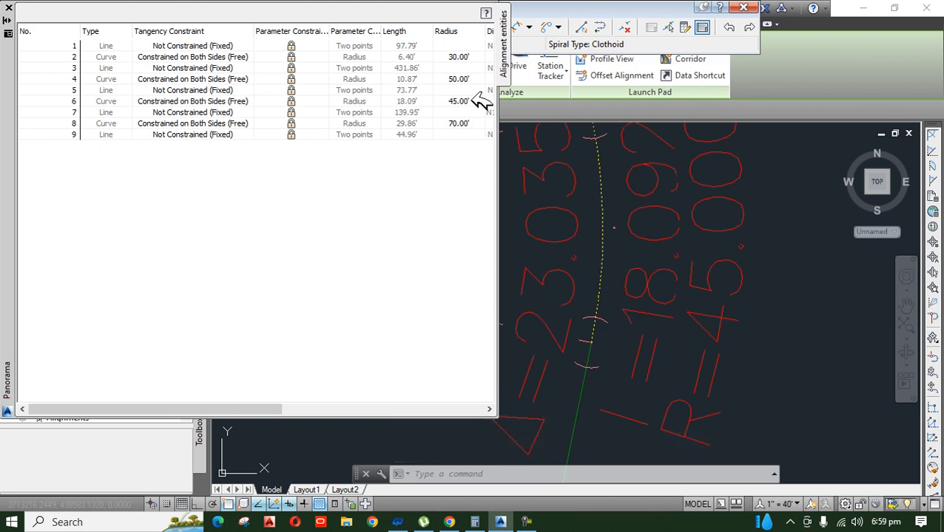
Step: Set the radius of curve entity 6 to 62 in the alignment grid and close the grid
double_click(477, 100)
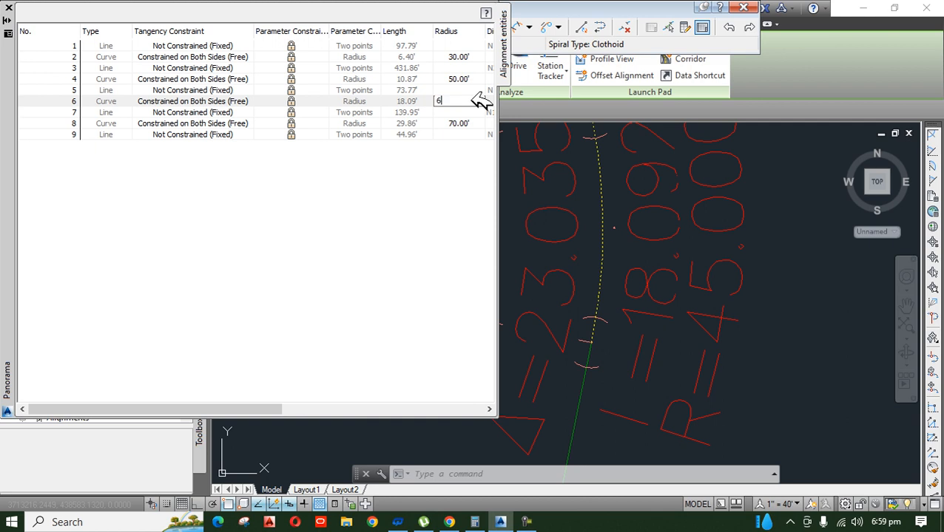
key("Return")
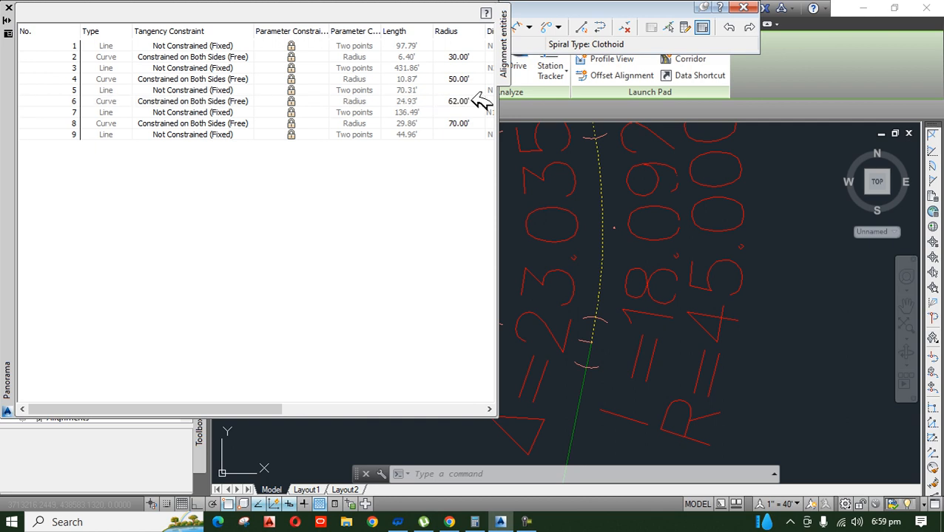
left_click(10, 4)
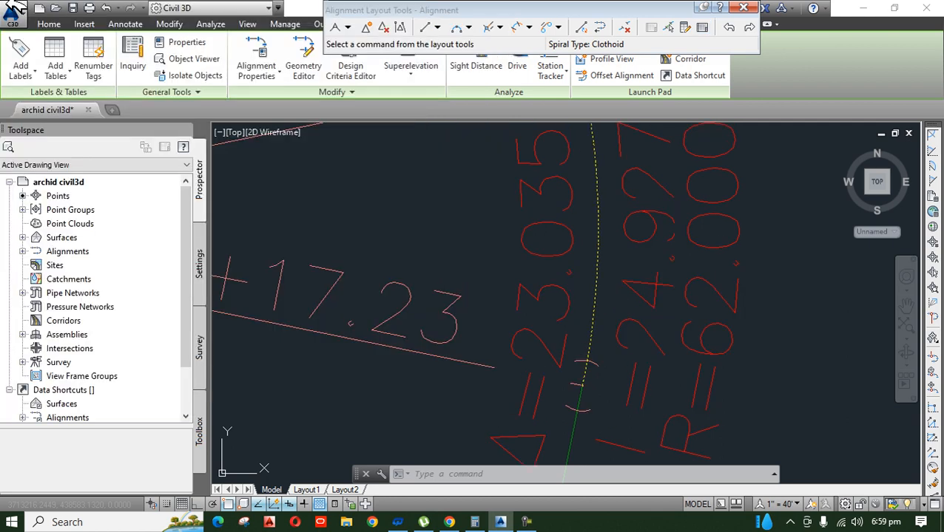
scroll(611, 263, "down", 5)
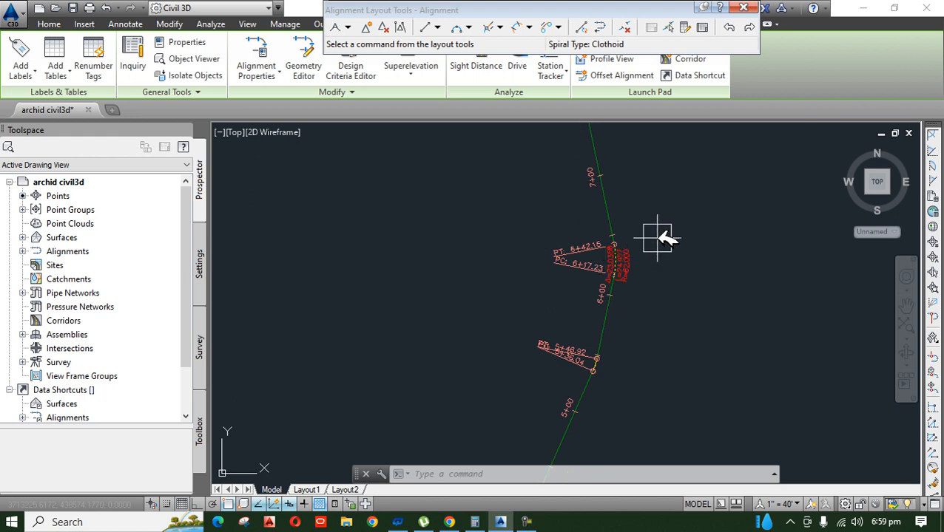
key("Escape")
key("Escape")
Step: Examine the alignment's curves and station labels along its length, and close the Alignment Layout Tools
scroll(663, 238, "down", 4)
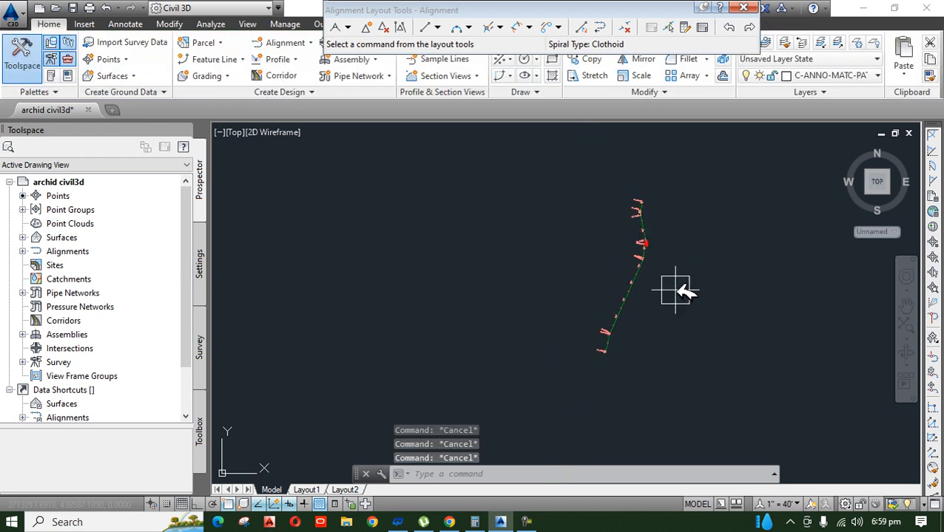
scroll(520, 368, "up", 5)
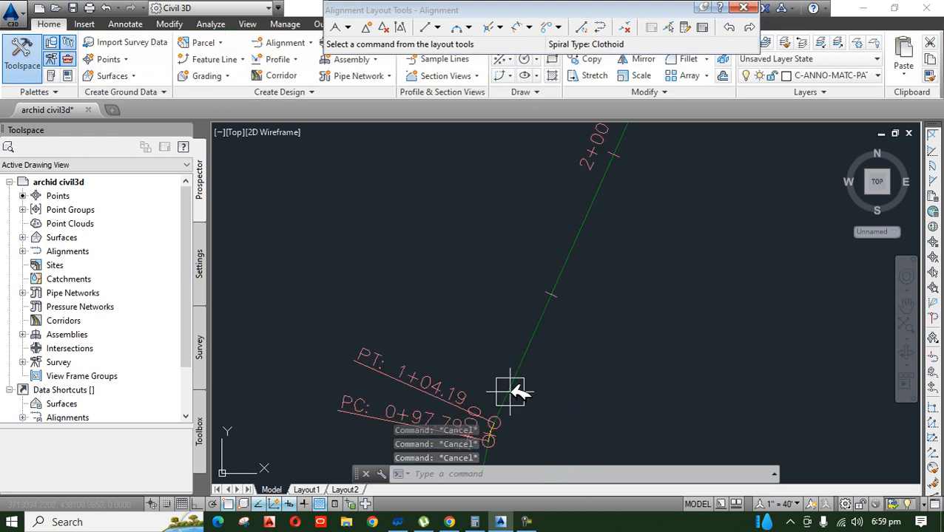
scroll(529, 348, "down", 2)
scroll(511, 333, "up", 5)
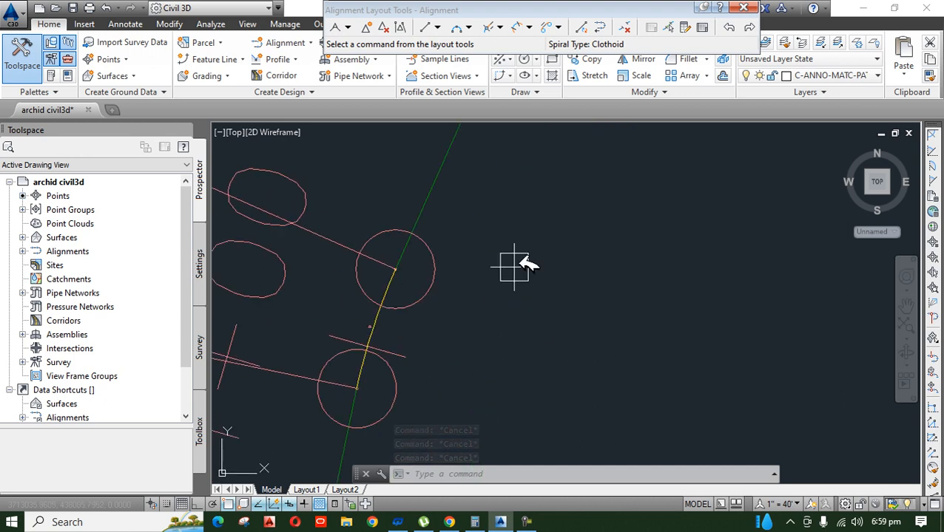
scroll(558, 367, "down", 5)
middle_click_drag(633, 230, 593, 428)
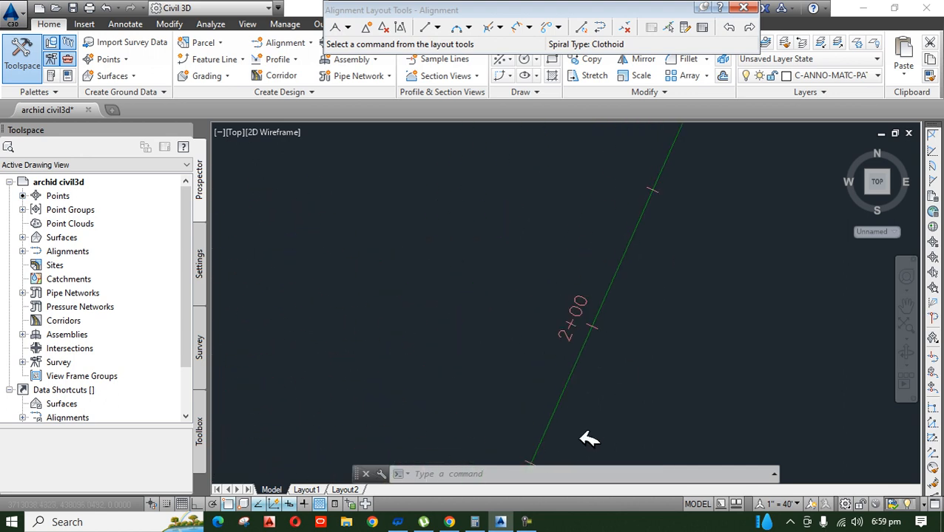
middle_click_drag(648, 236, 594, 428)
middle_click_drag(687, 270, 579, 474)
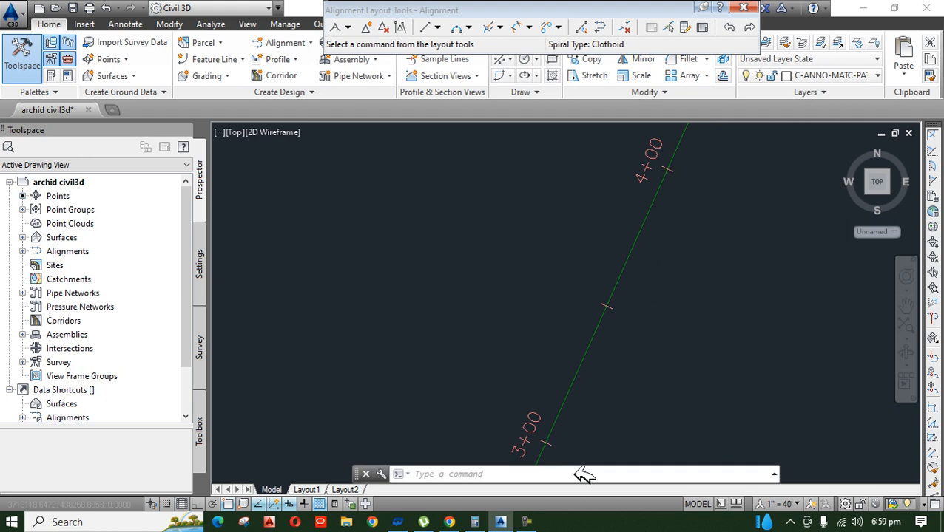
middle_click_drag(663, 253, 579, 474)
middle_click_drag(681, 268, 626, 400)
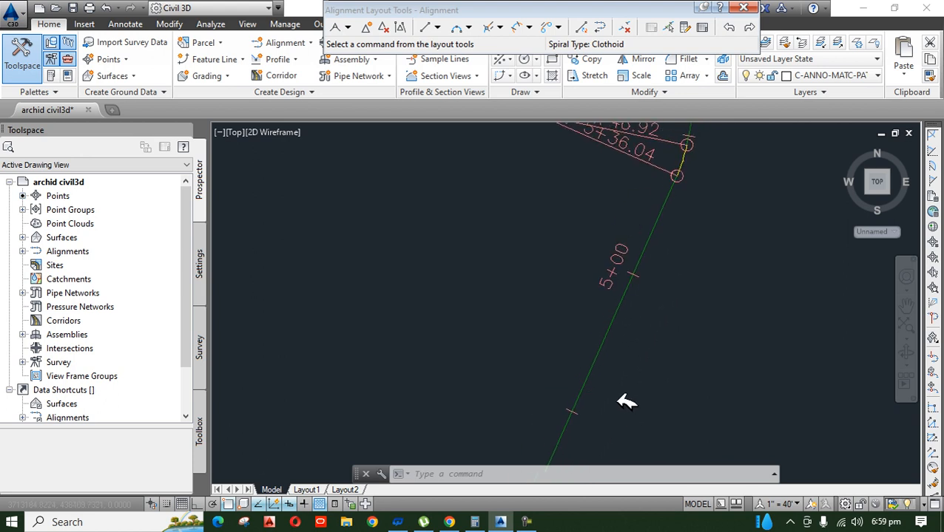
middle_click_drag(681, 290, 617, 437)
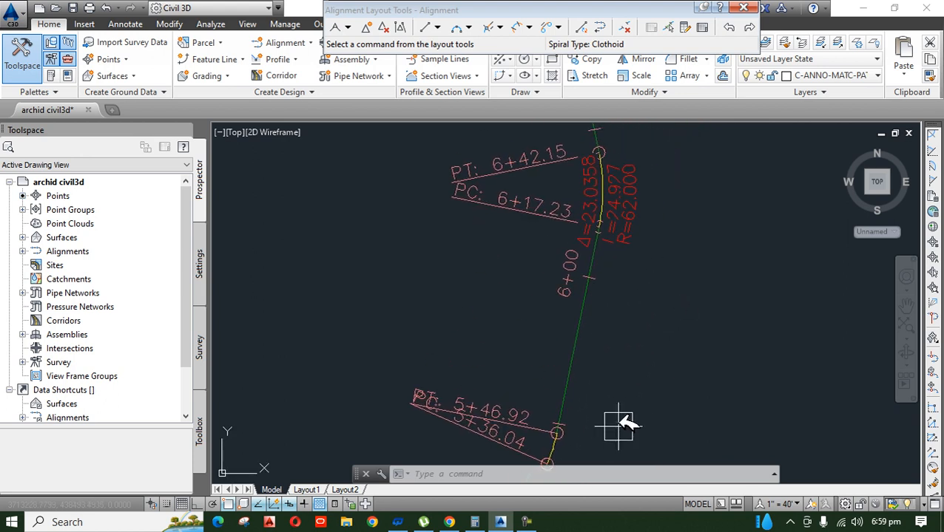
middle_click_drag(625, 269, 604, 438)
scroll(620, 306, "down", 4)
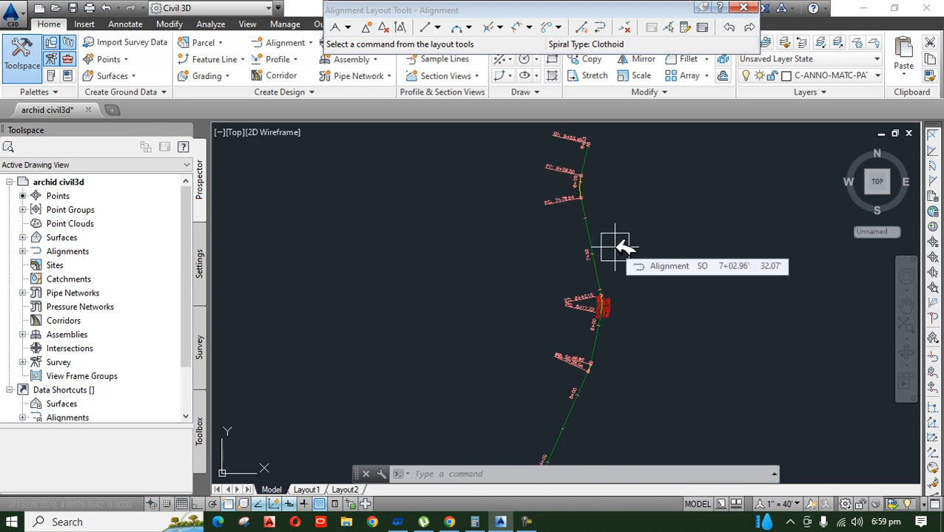
scroll(541, 234, "down", 9)
scroll(541, 257, "up", 8)
scroll(571, 294, "up", 4)
scroll(571, 294, "up", 2)
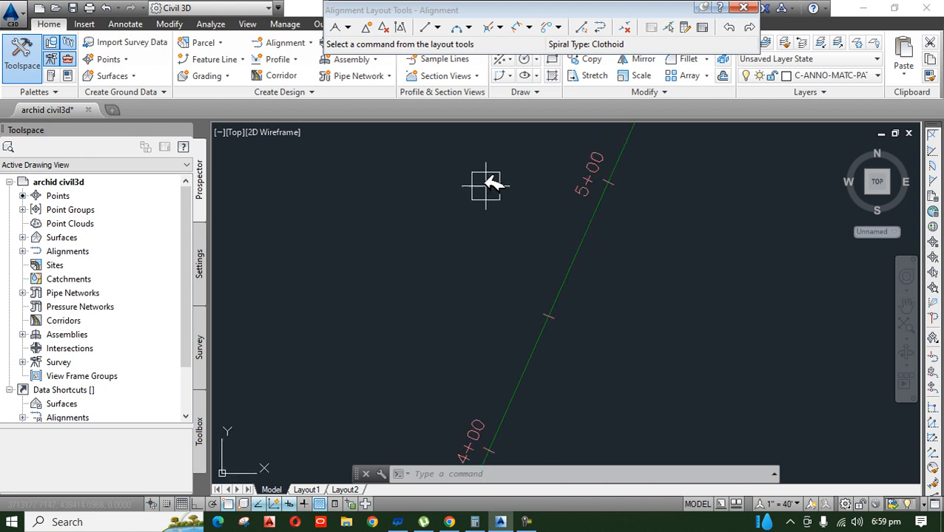
key("Escape")
key("Escape")
key("Escape")
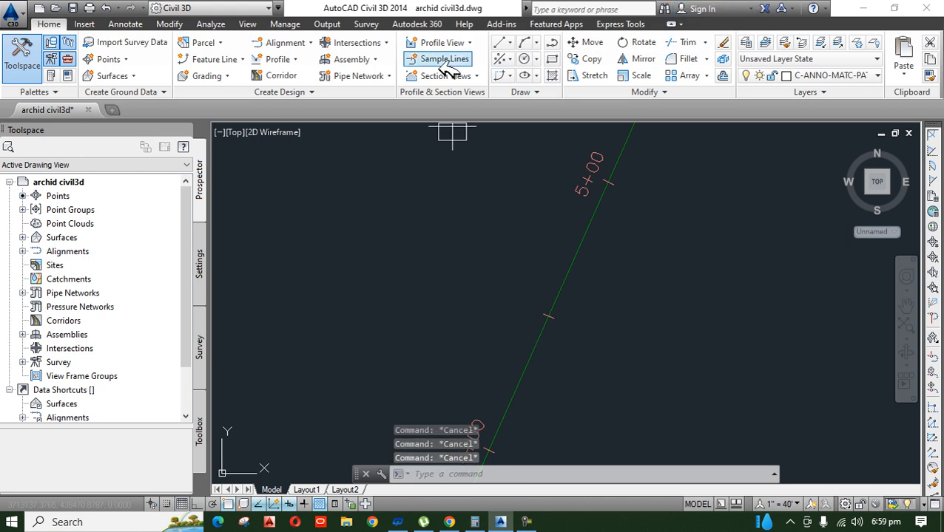
Step: Create one offset alignment on each side of the main alignment with an incremental offset of 3 m
left_click(309, 43)
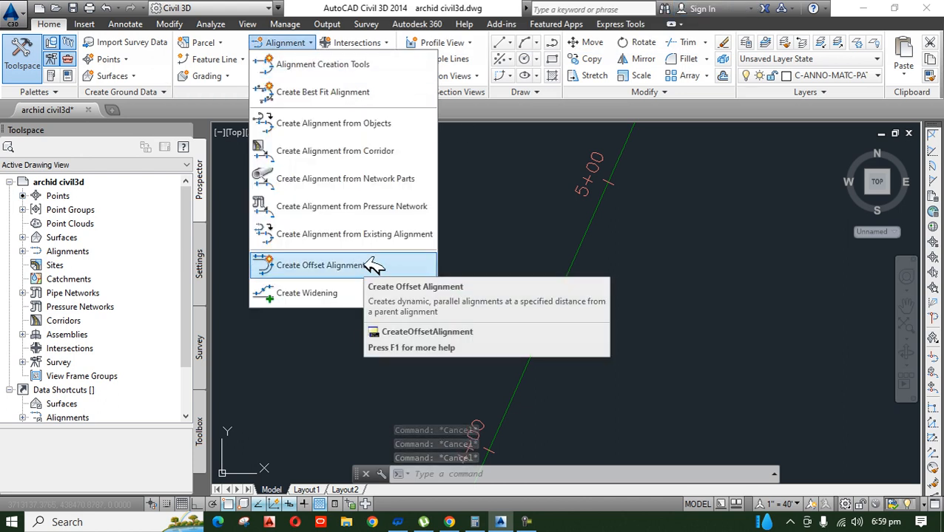
left_click(318, 265)
scroll(460, 307, "up", 1)
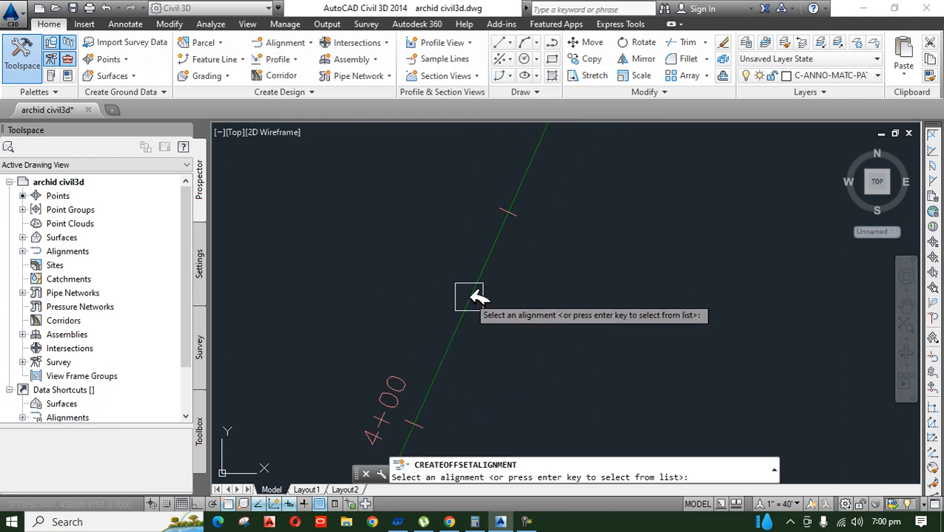
left_click(472, 295)
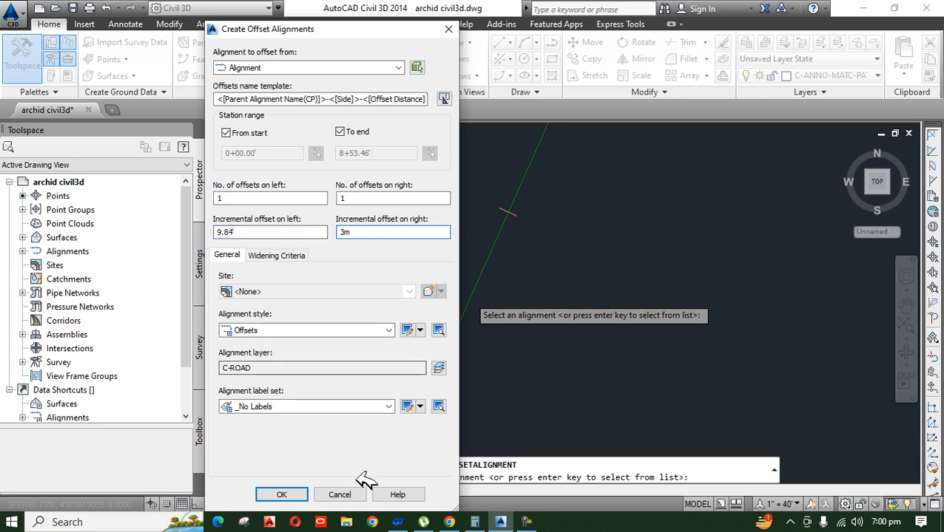
left_click(281, 495)
scroll(492, 293, "down", 2)
mouse_move(504, 376)
middle_mouse_down()
mouse_move(552, 299)
mouse_move(571, 241)
middle_mouse_up()
scroll(565, 155, "up", 4)
scroll(565, 156, "up", 2)
middle_click_drag(525, 167, 505, 270)
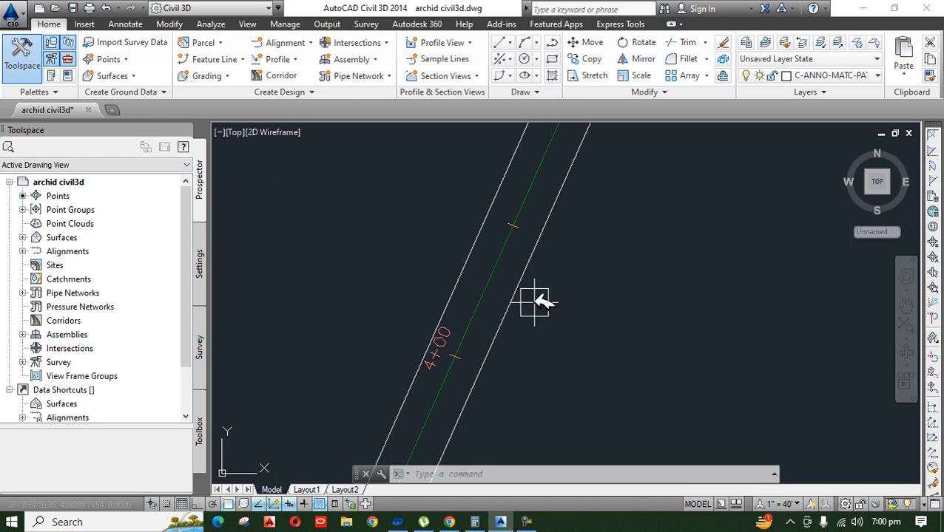
scroll(518, 274, "up", 2)
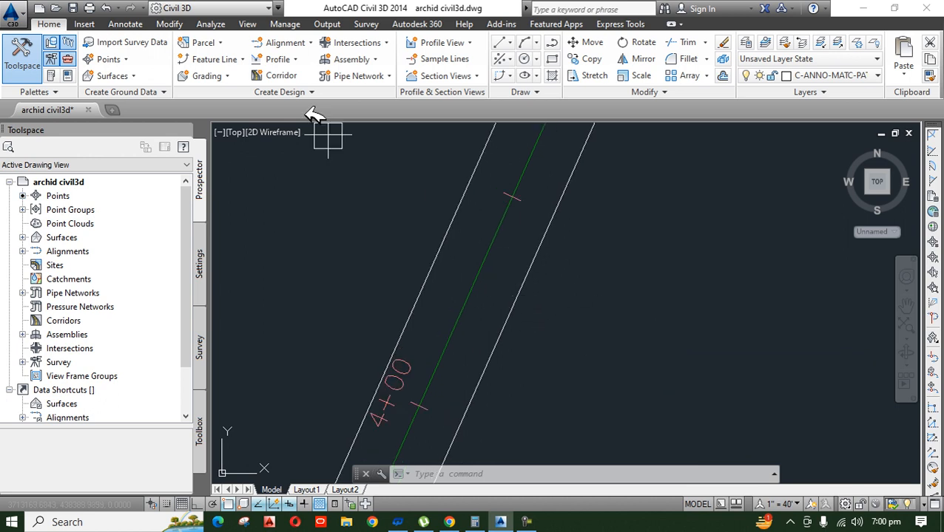
Step: Create a second offset alignment on each side of the main alignment with an incremental offset of 4.5 m
left_click(322, 47)
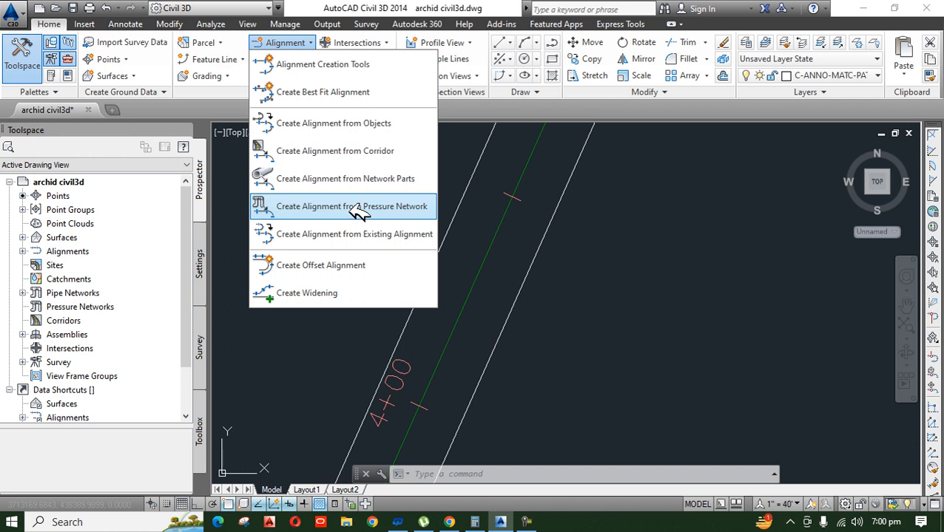
left_click(369, 264)
left_click(478, 282)
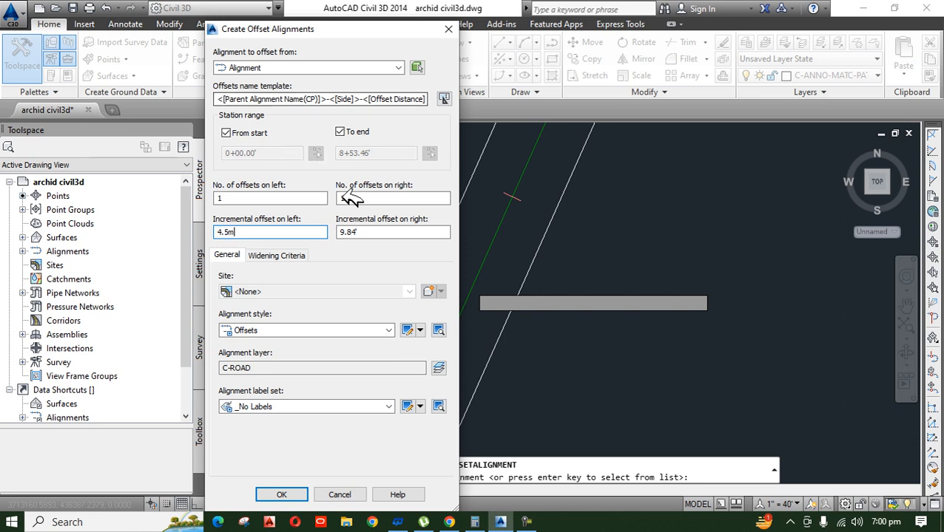
left_click(381, 233)
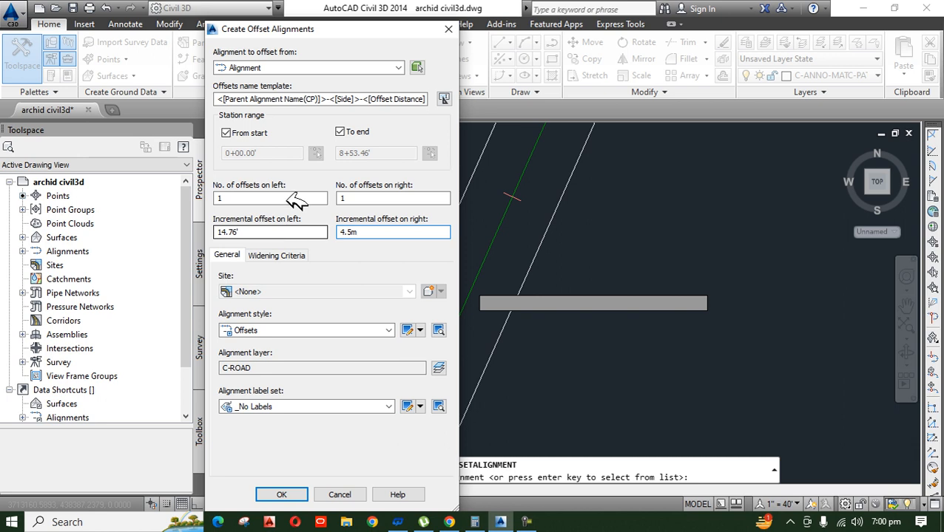
left_click(281, 495)
scroll(623, 399, "down", 6)
scroll(569, 388, "up", 5)
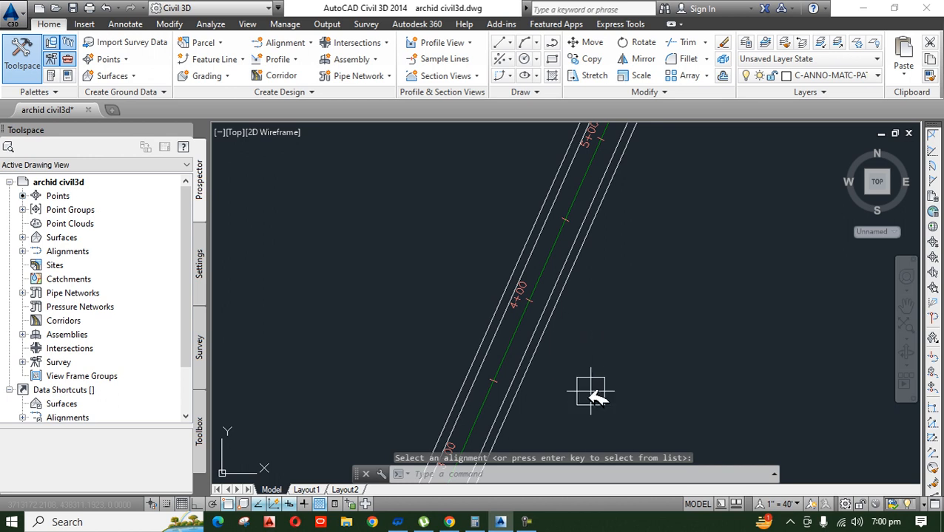
left_click(526, 522)
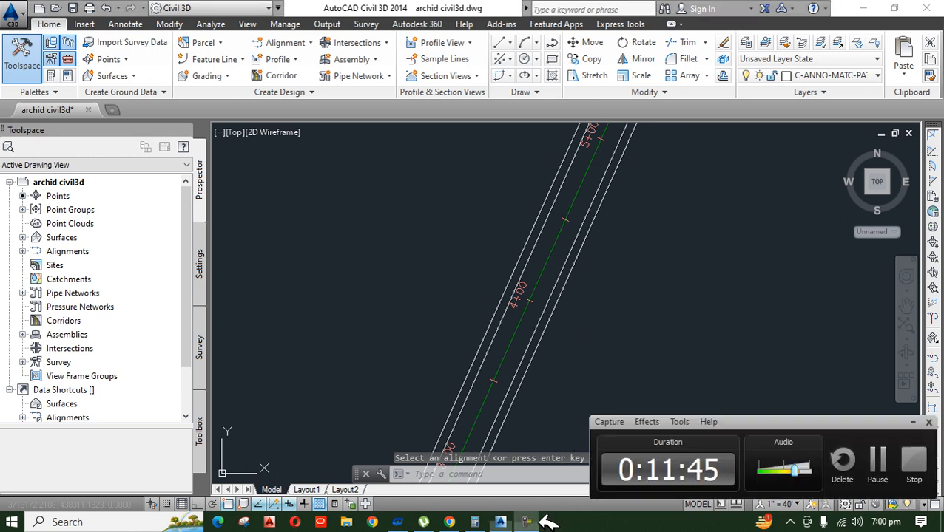
left_click(923, 423)
left_click(625, 362)
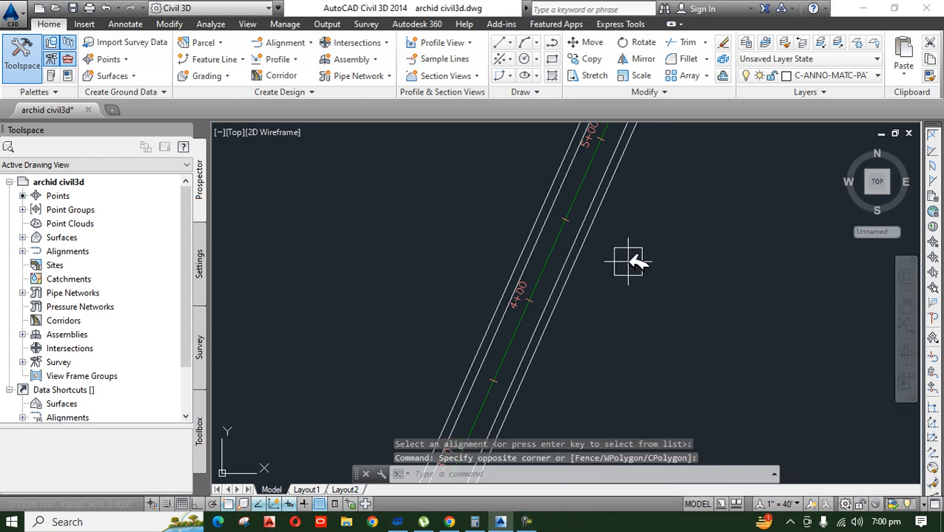
Step: Add an aligned dimension from the centreline to the inner right offset alignment near station 4+00
scroll(550, 246, "up", 2)
type("da")
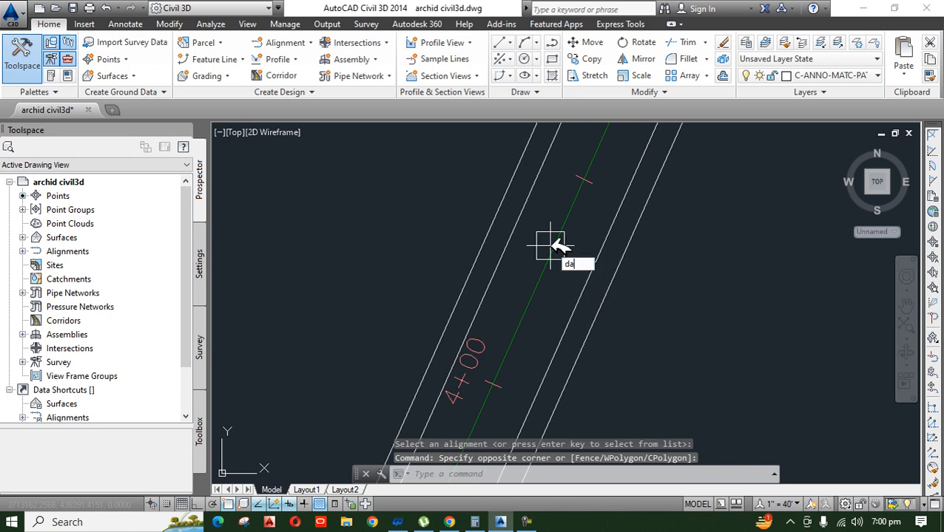
key("Return")
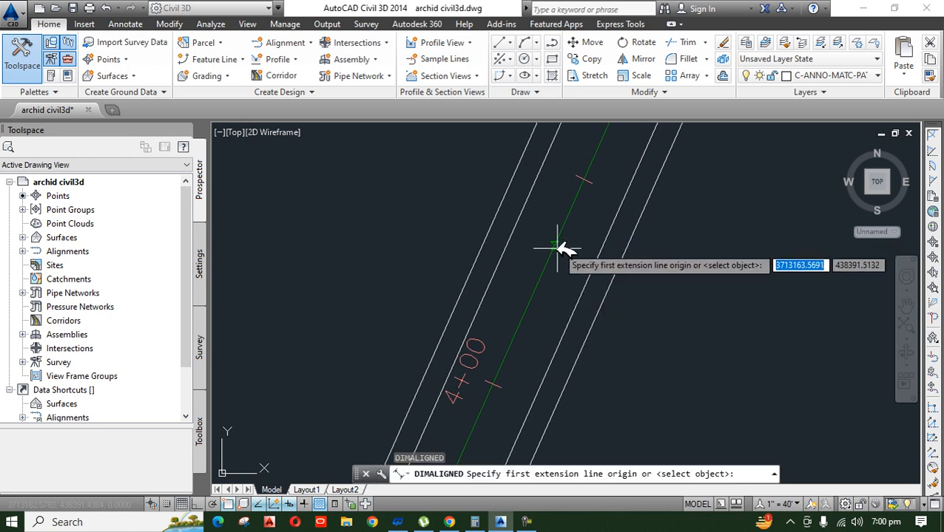
left_click(552, 255)
left_click(597, 265)
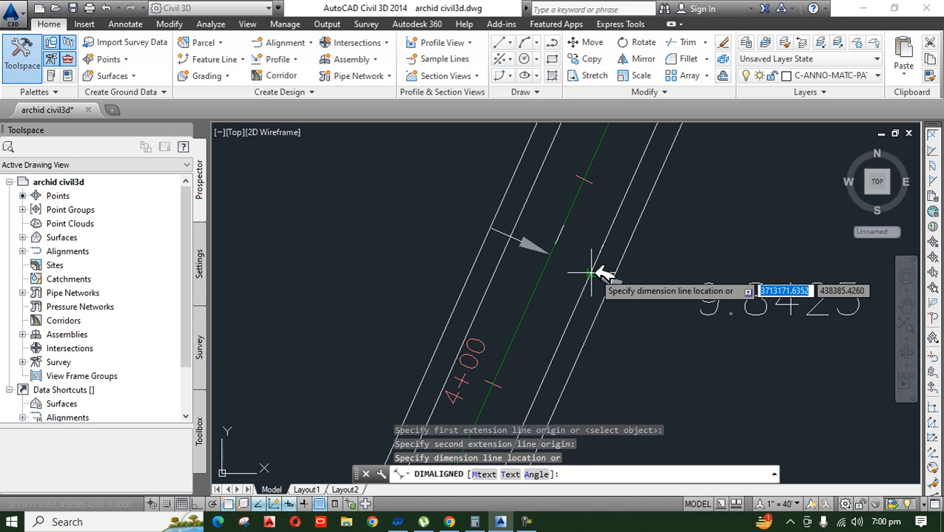
left_click(598, 270)
scroll(590, 323, "up", 1)
Step: Add an aligned dimension between the inner and outer right offset alignments near station 4+00
key("Return")
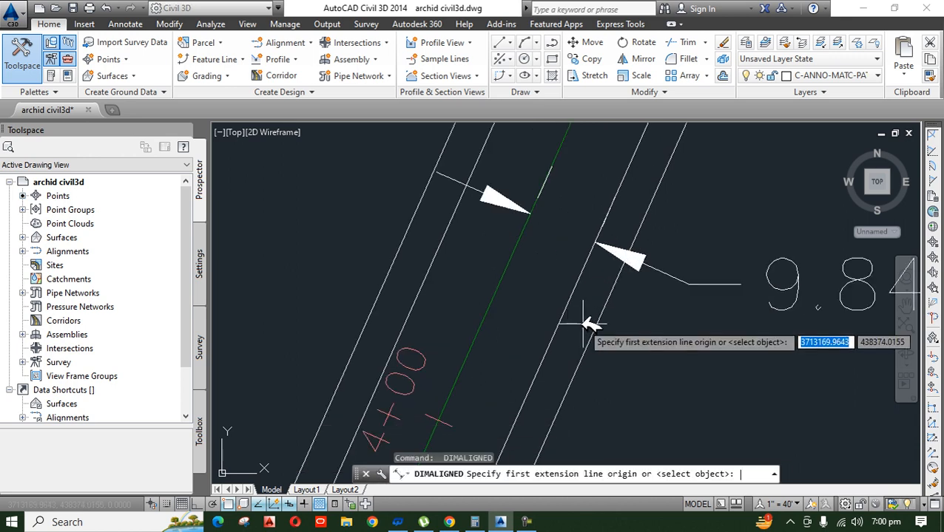
left_click(557, 325)
left_click(596, 331)
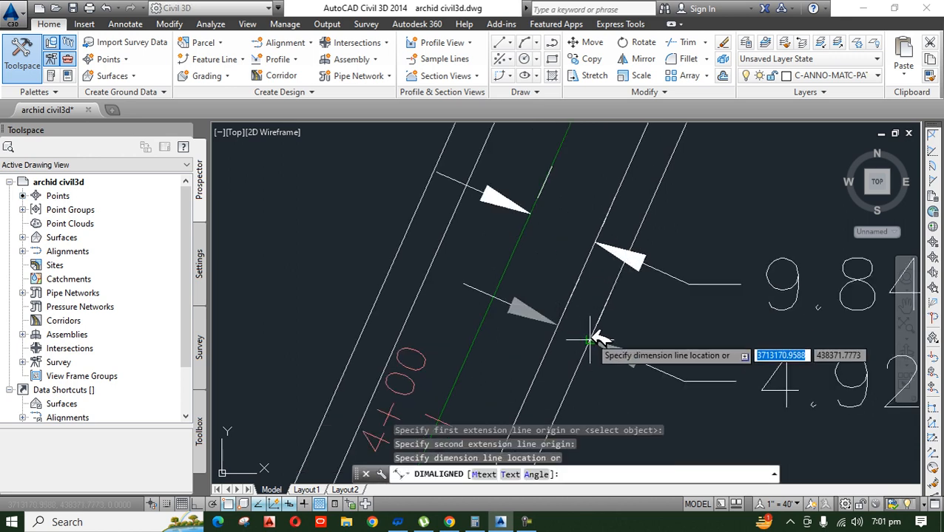
left_click(591, 333)
scroll(517, 337, "down", 3)
scroll(511, 343, "up", 2)
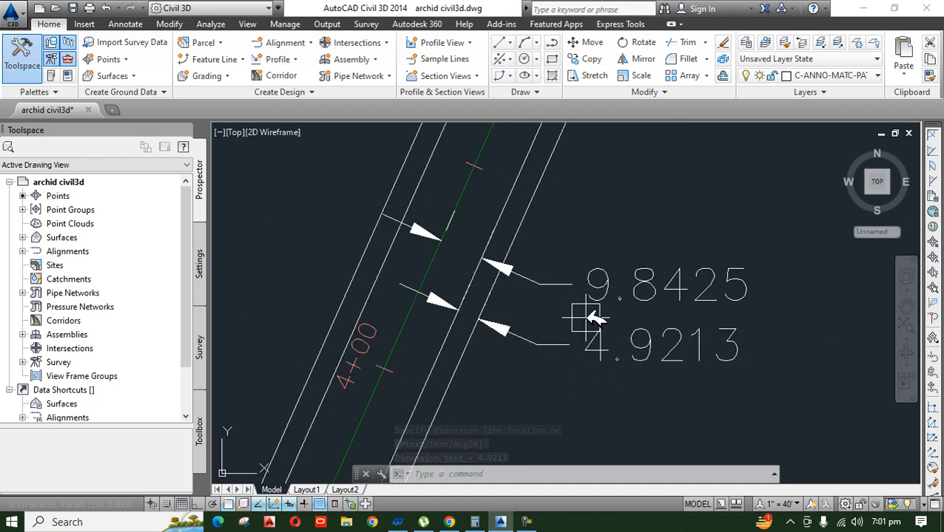
Step: Erase the two aligned dimensions near station 4+00
scroll(584, 319, "down", 2)
left_click(710, 277)
left_click(596, 438)
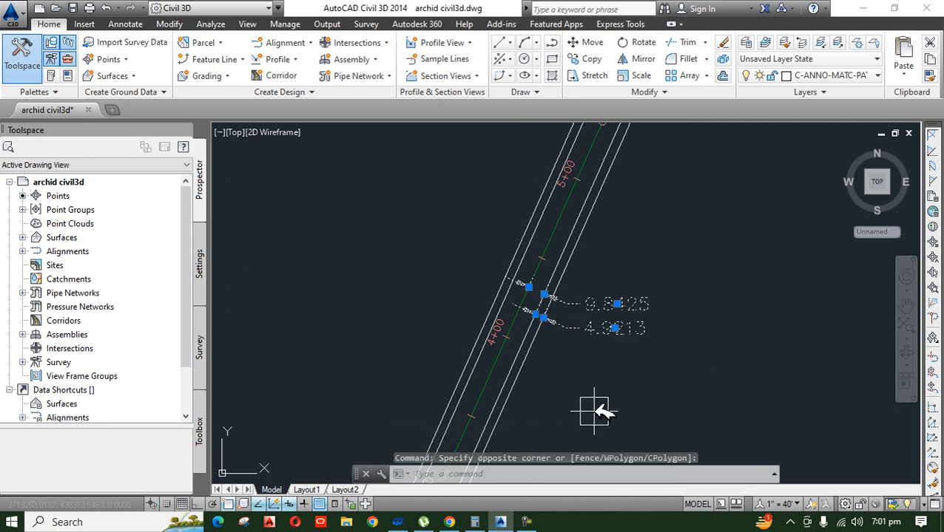
type("e")
key("Return")
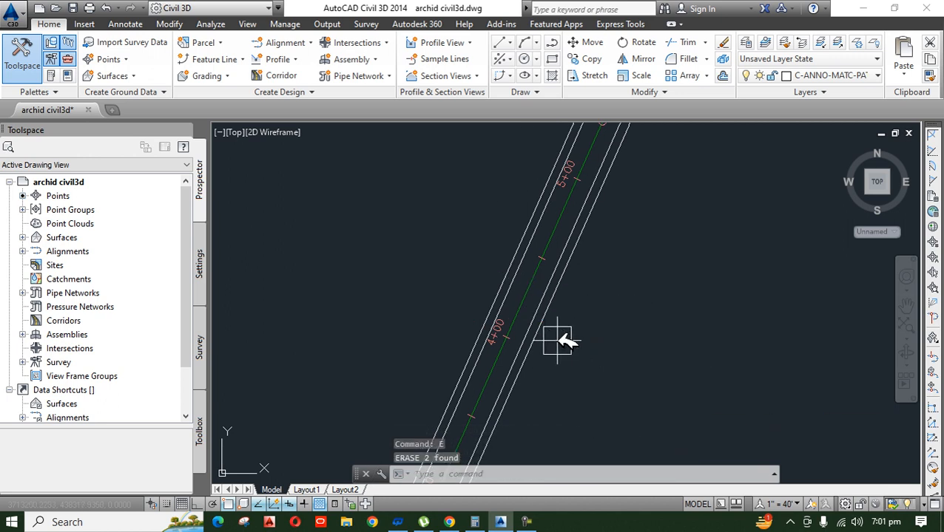
scroll(566, 337, "down", 2)
left_click(529, 522)
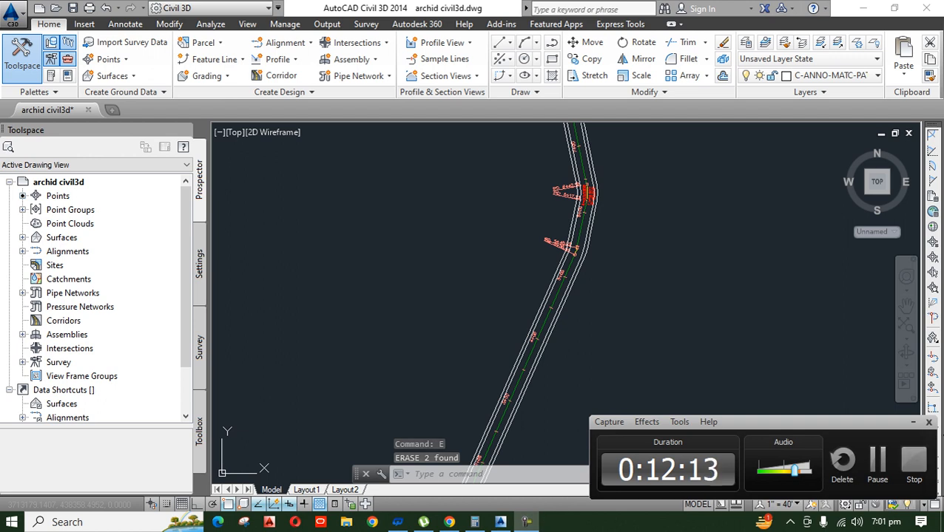
left_click(920, 420)
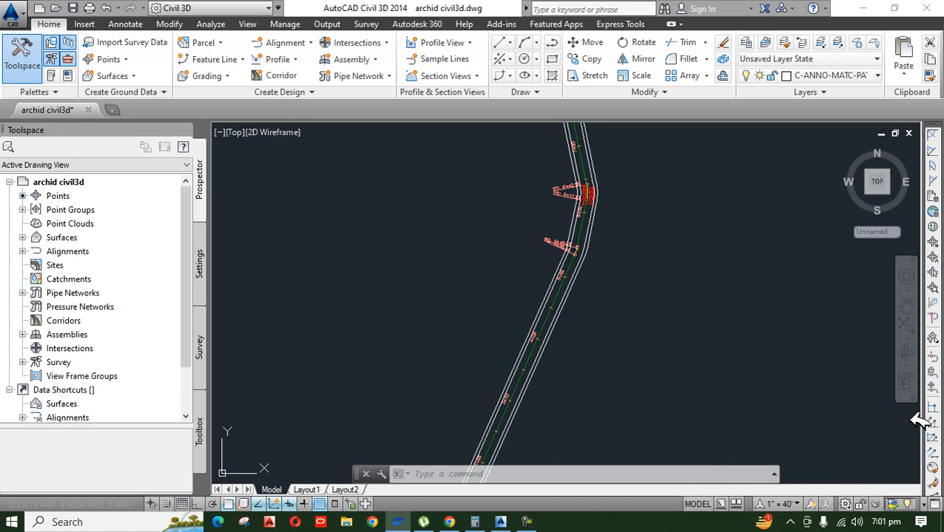
Step: Examine the offset alignments on both sides of the centreline, around station 4+00 and through the curves
scroll(596, 331, "down", 5)
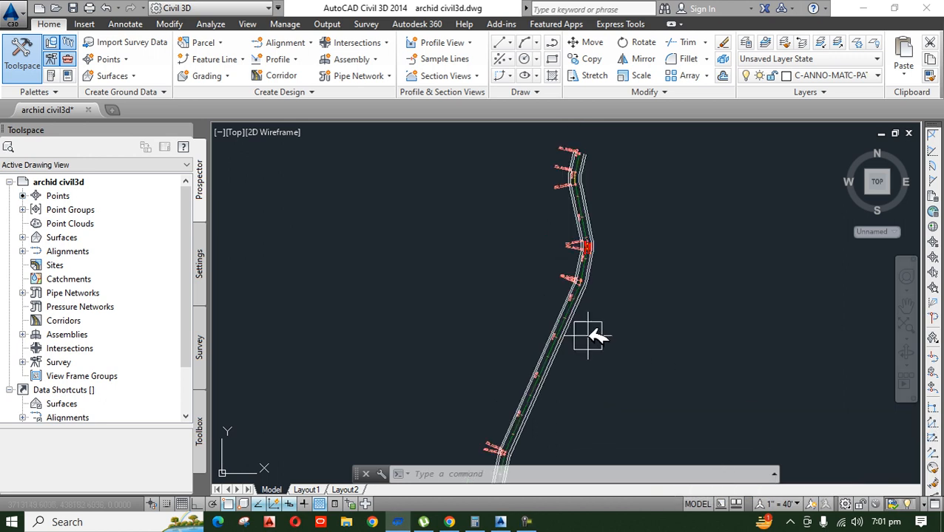
left_click(527, 522)
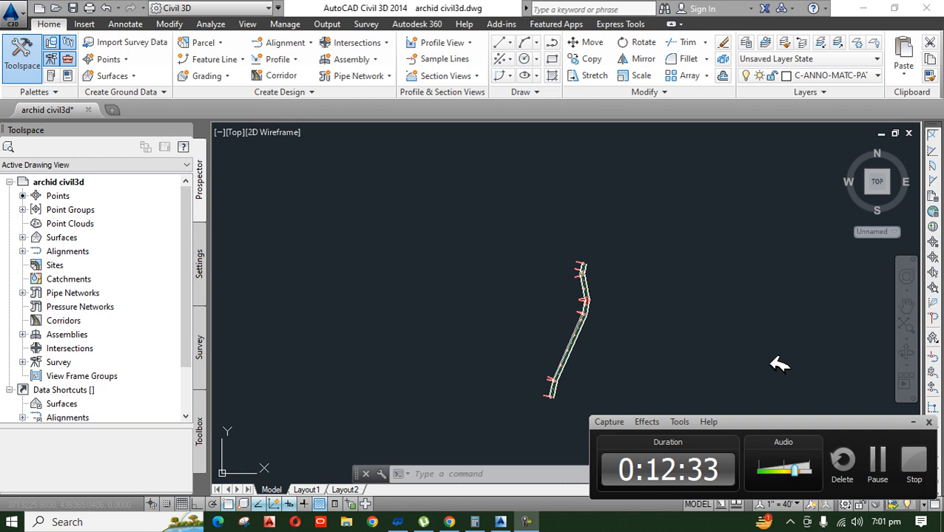
left_click(777, 323)
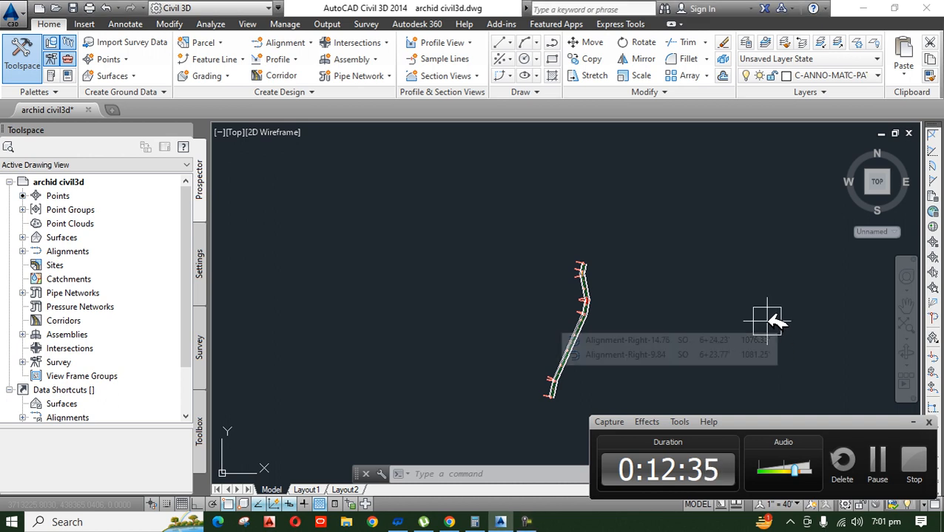
scroll(636, 336, "up", 5)
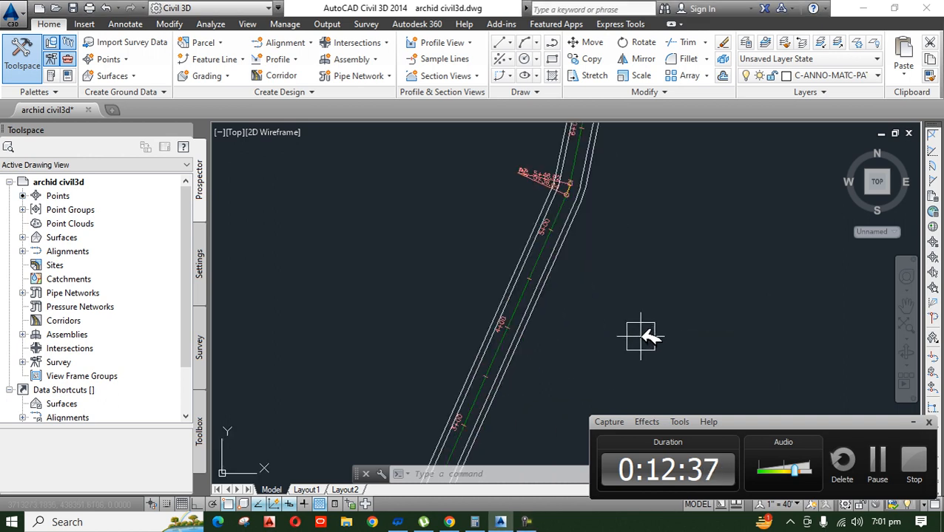
scroll(603, 332, "up", 2)
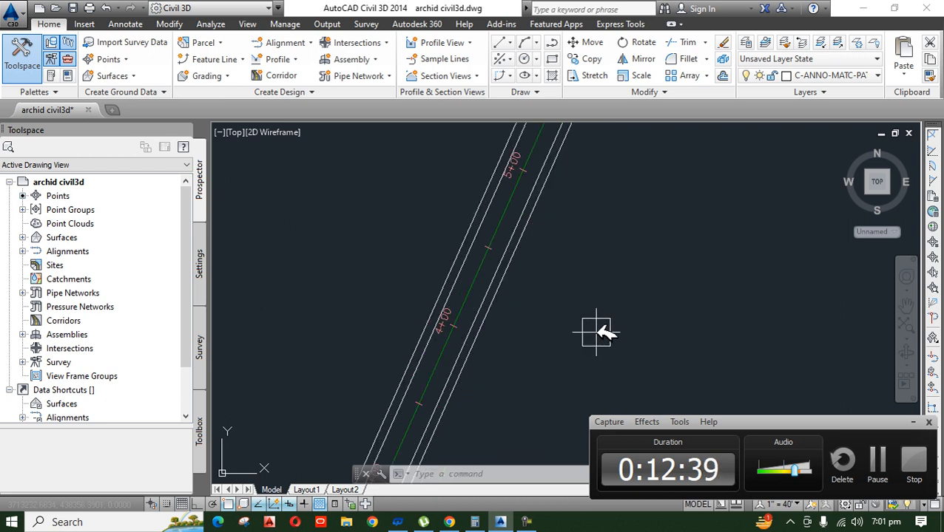
mouse_move(603, 332)
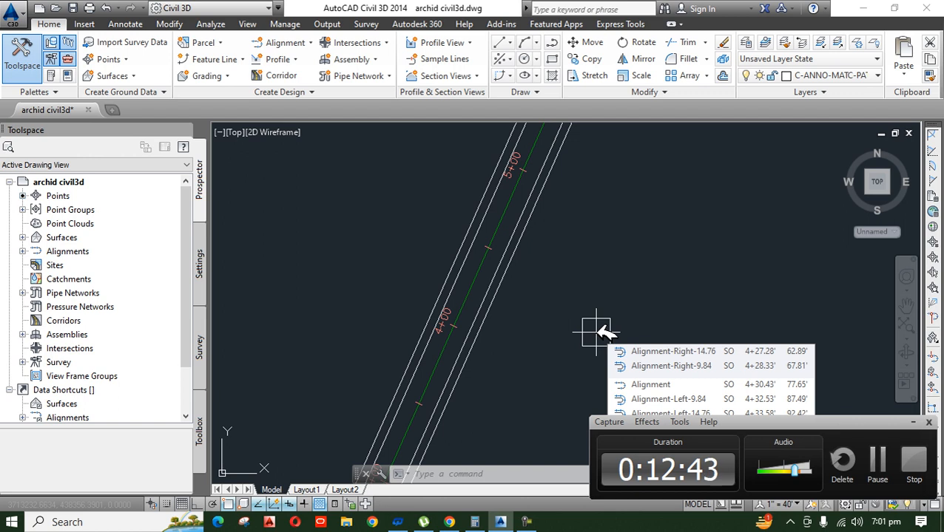
scroll(602, 332, "up", 2)
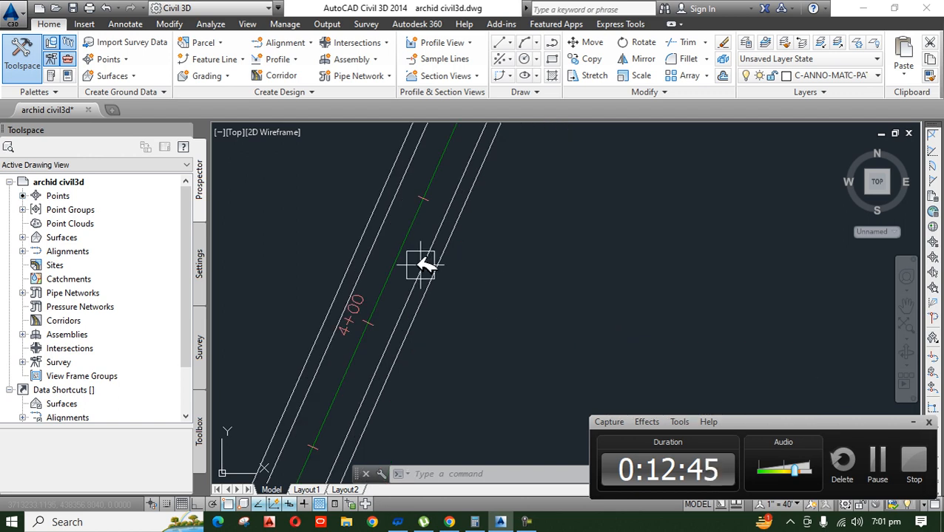
mouse_move(522, 341)
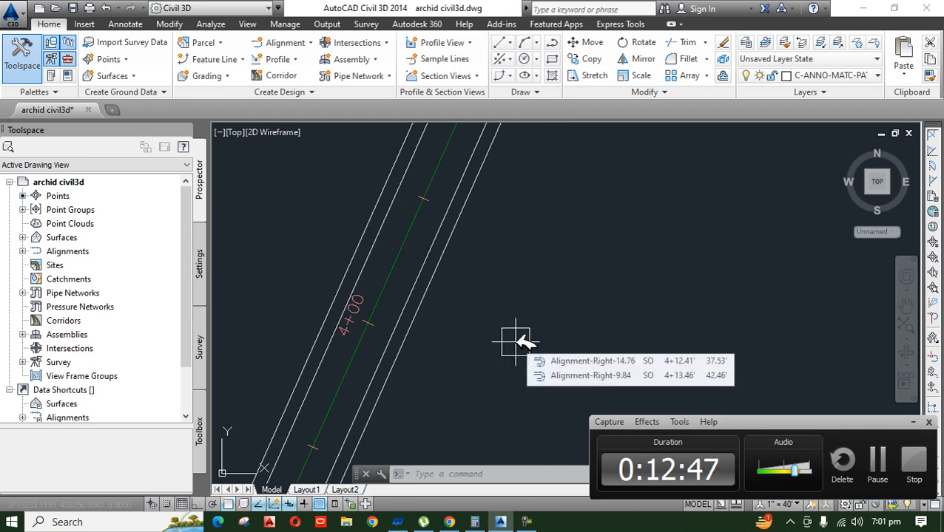
scroll(518, 320, "down", 5)
middle_click_drag(519, 382, 497, 411)
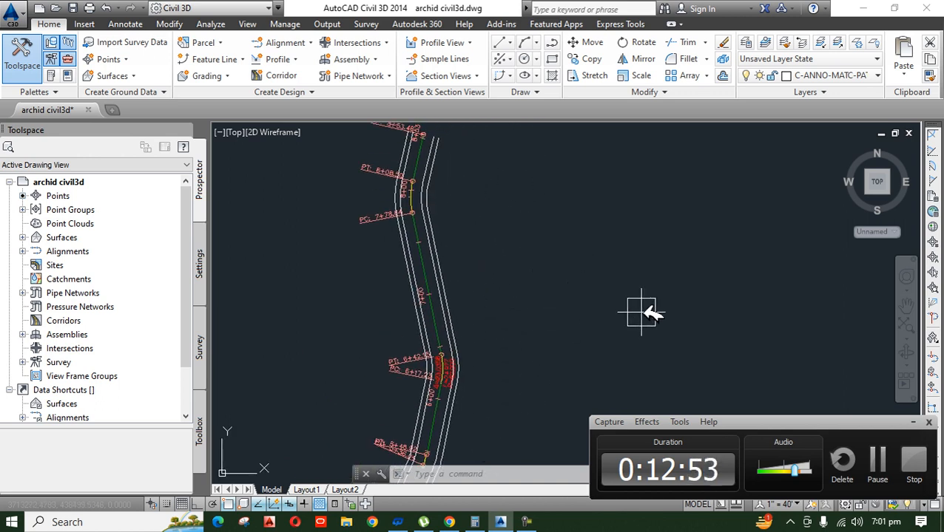
scroll(591, 263, "down", 3)
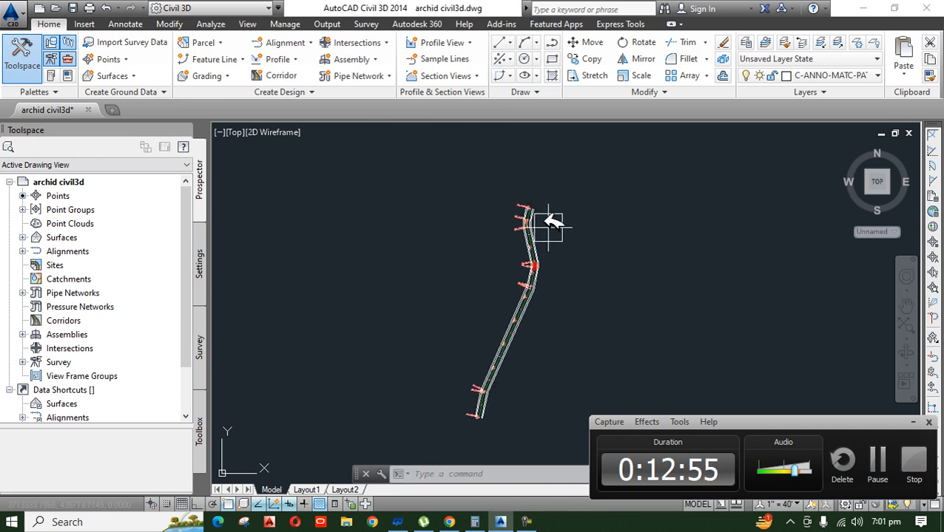
scroll(567, 243, "up", 2)
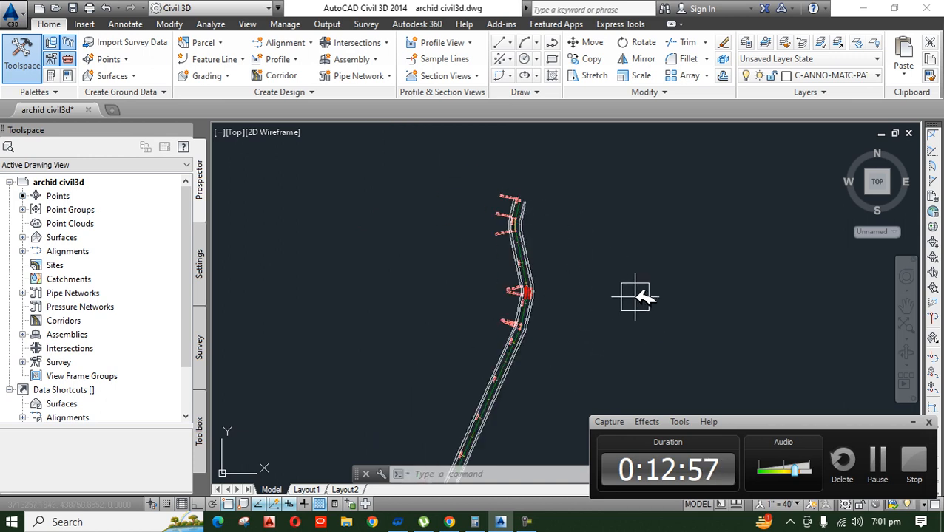
scroll(573, 303, "down", 5)
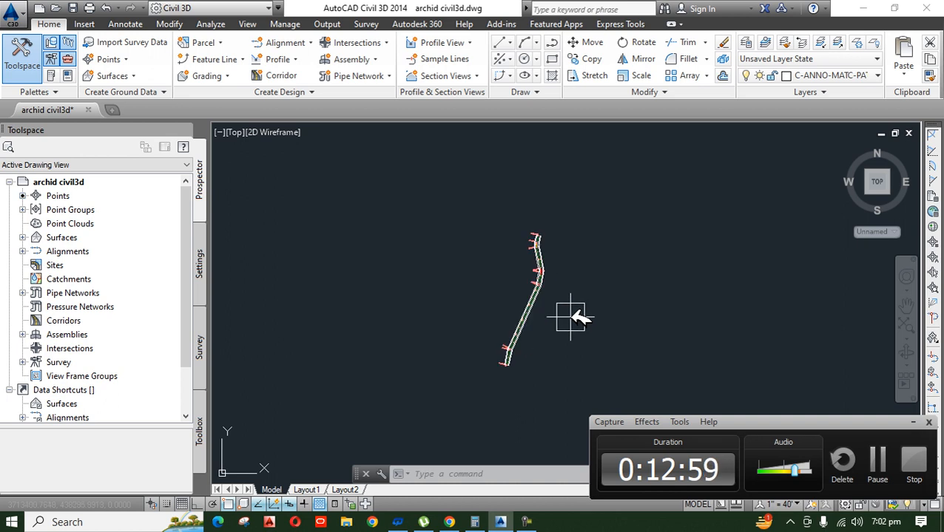
scroll(573, 316, "up", 4)
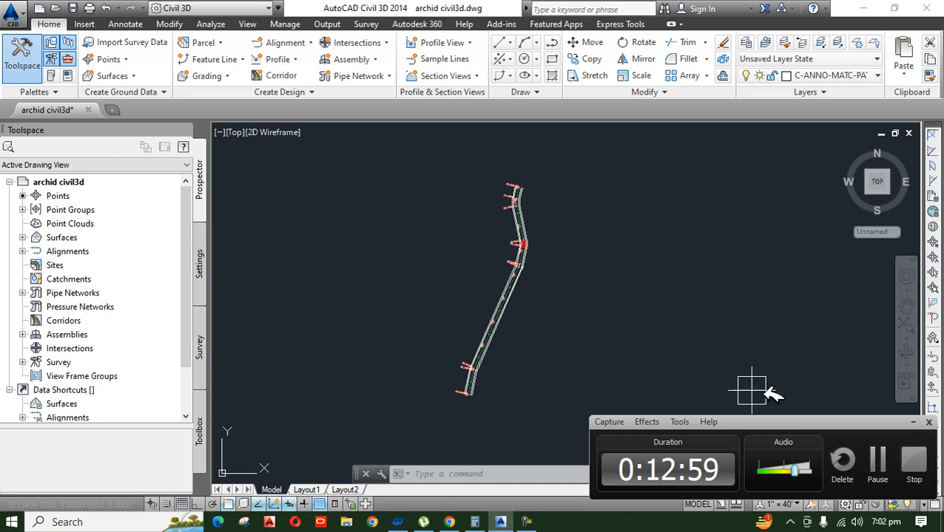
left_click(877, 459)
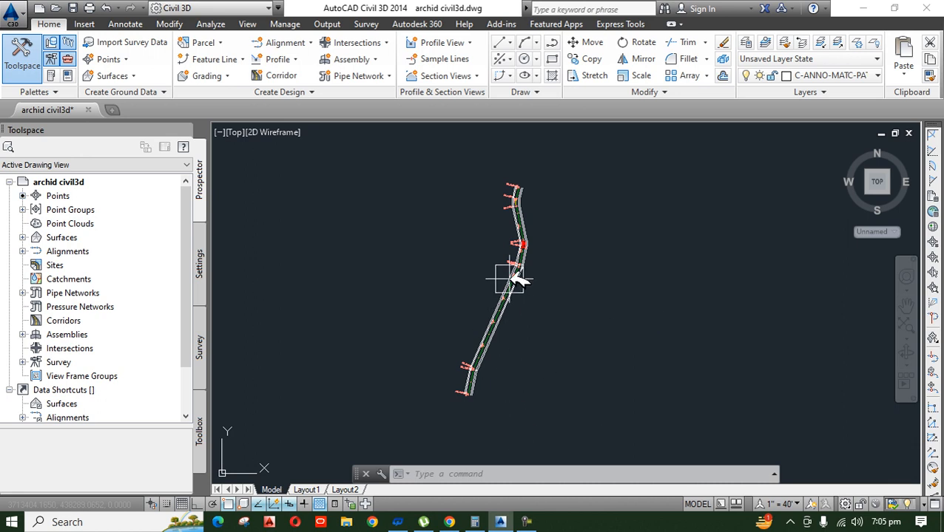
scroll(505, 338, "up", 2)
scroll(517, 246, "up", 2)
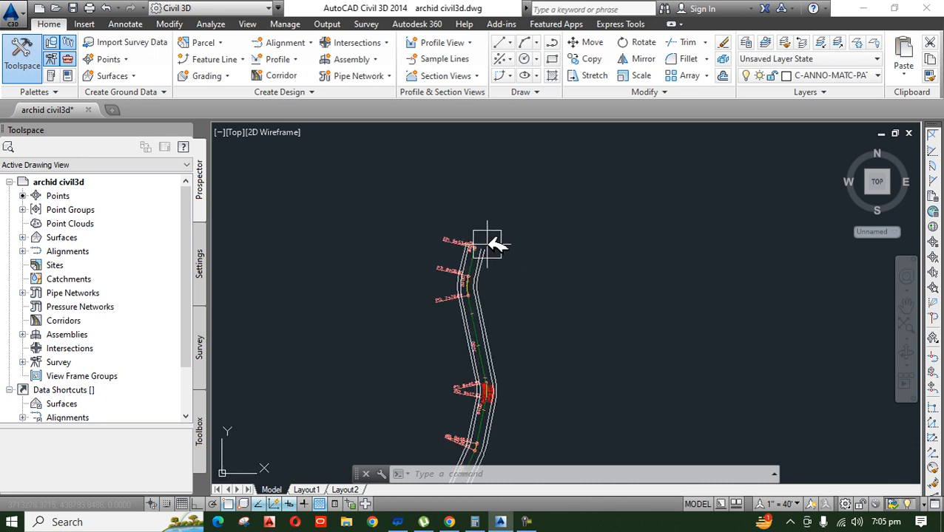
scroll(485, 244, "down", 6)
scroll(483, 281, "up", 6)
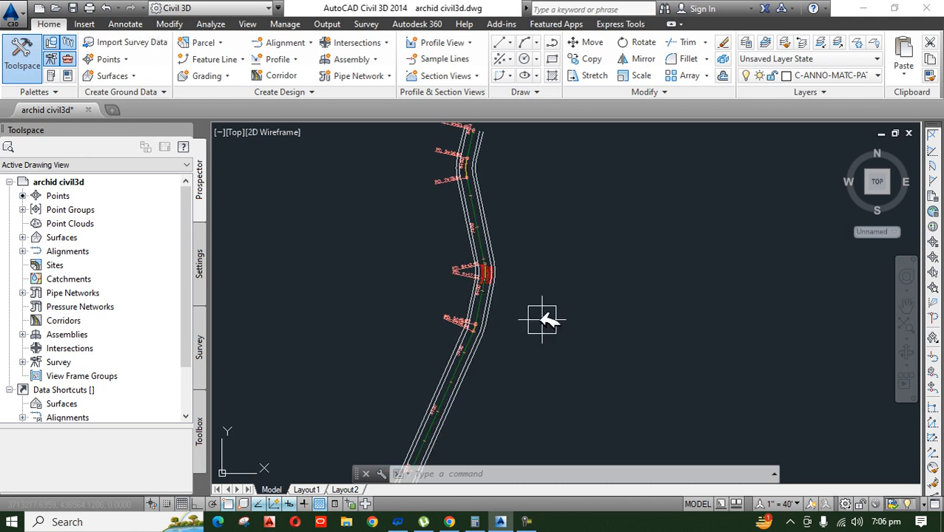
scroll(500, 301, "down", 5)
scroll(510, 296, "up", 5)
scroll(468, 205, "down", 2)
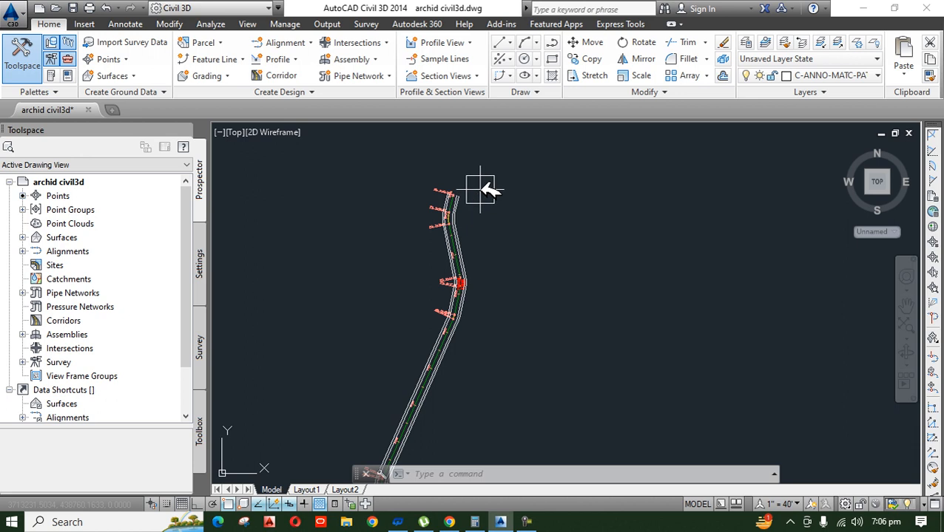
left_click(854, 372)
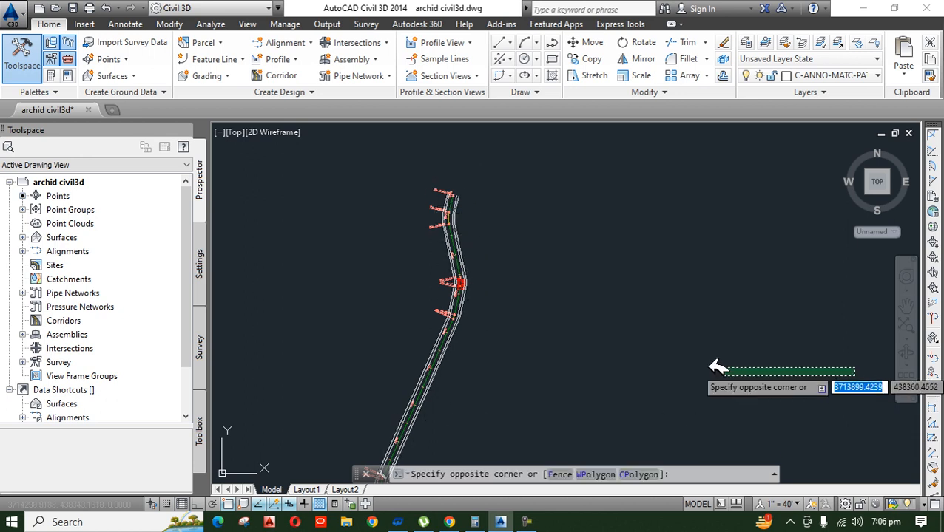
left_click(488, 369)
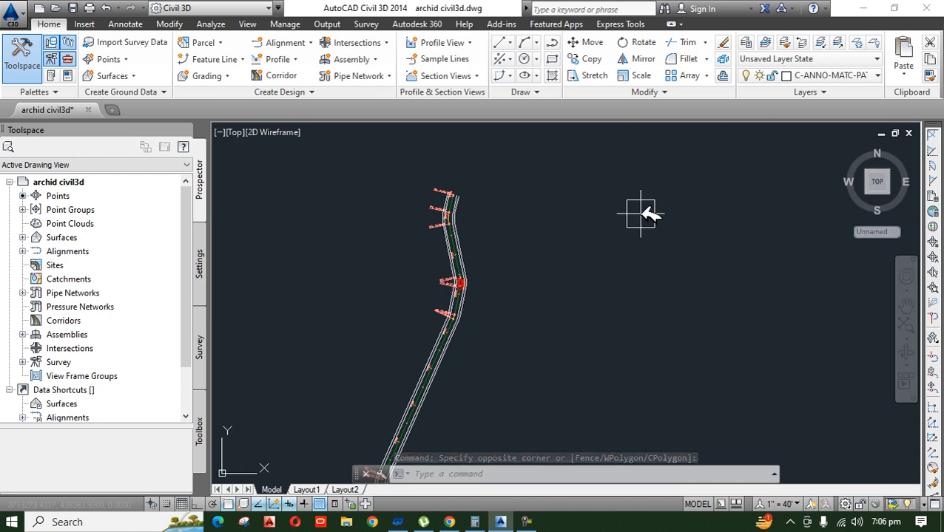
Step: Draw a three-point arc in the empty area east of the alignment and erase it
type("a")
key("Return")
left_click(545, 239)
left_click(613, 212)
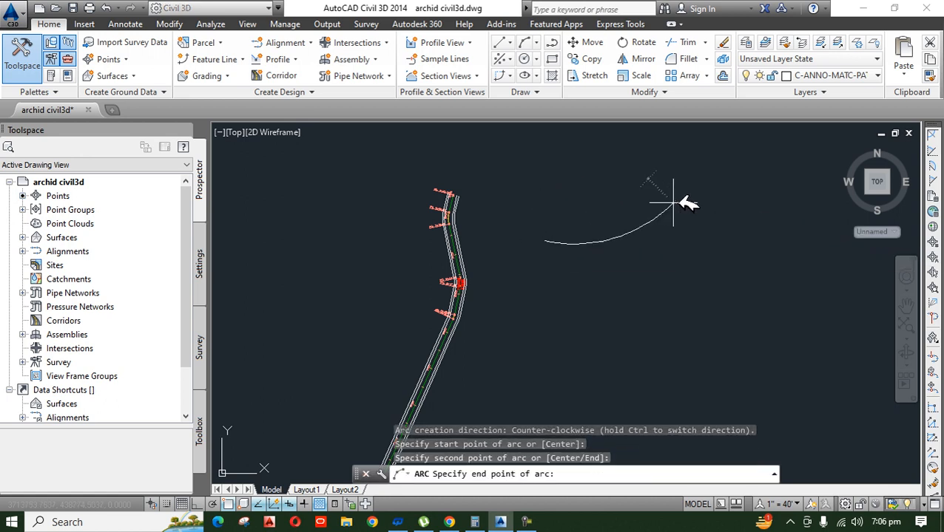
left_click(843, 269)
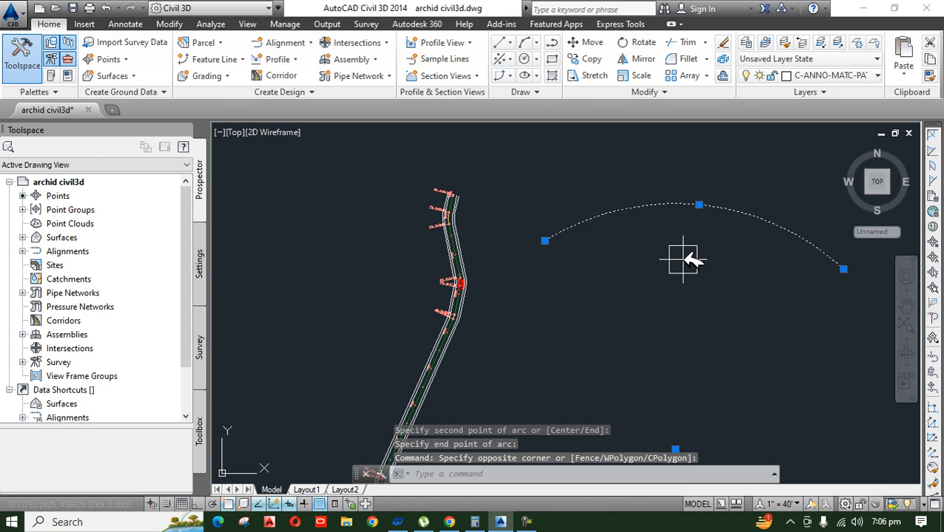
type("E")
key("Return")
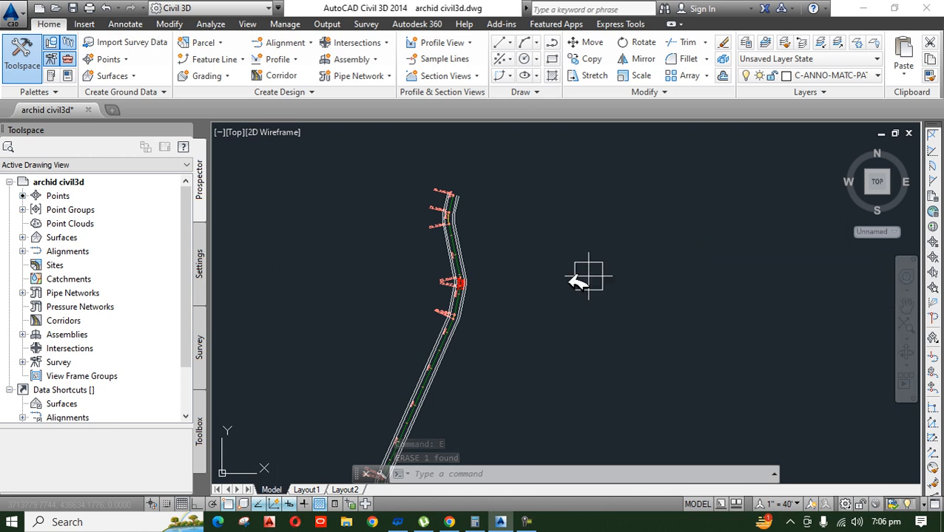
Step: Sample a surface profile from the drawing's surface along the main alignment's full station range and start drawing it in a profile view
left_click(298, 58)
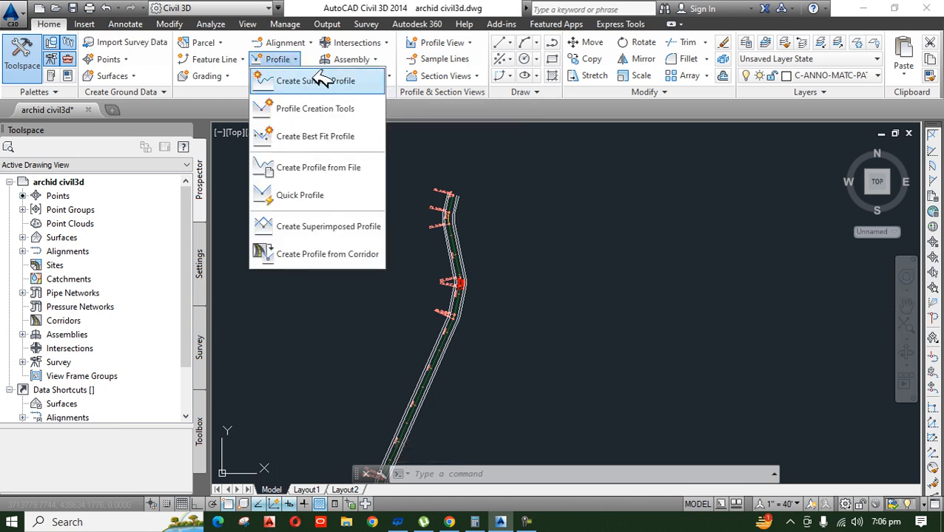
left_click(318, 82)
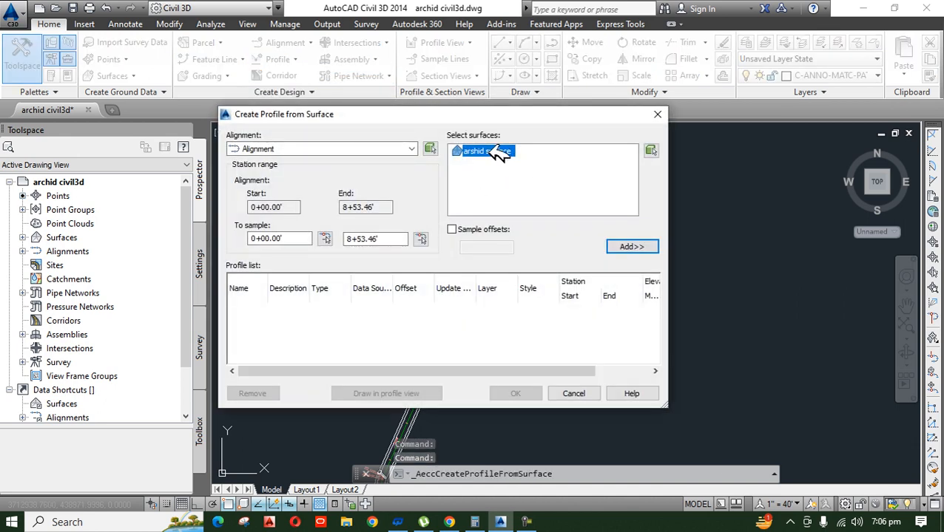
left_click(645, 247)
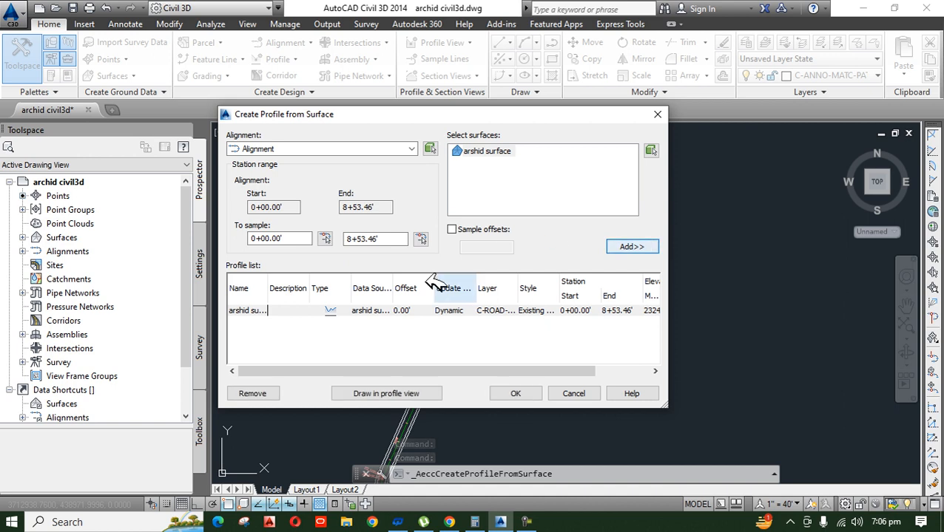
left_click(392, 394)
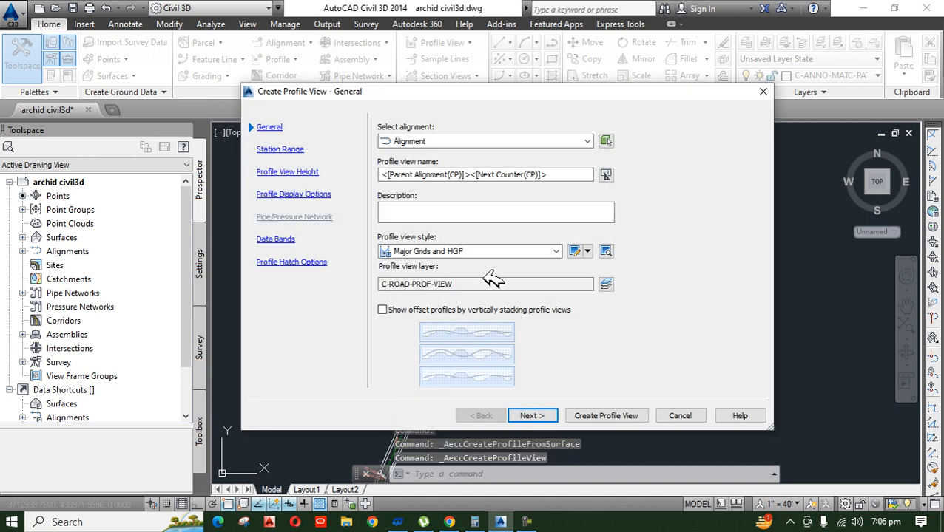
Step: Name the profile view "frofile" and set its style to Intermediate View
left_click_drag(548, 175, 325, 167)
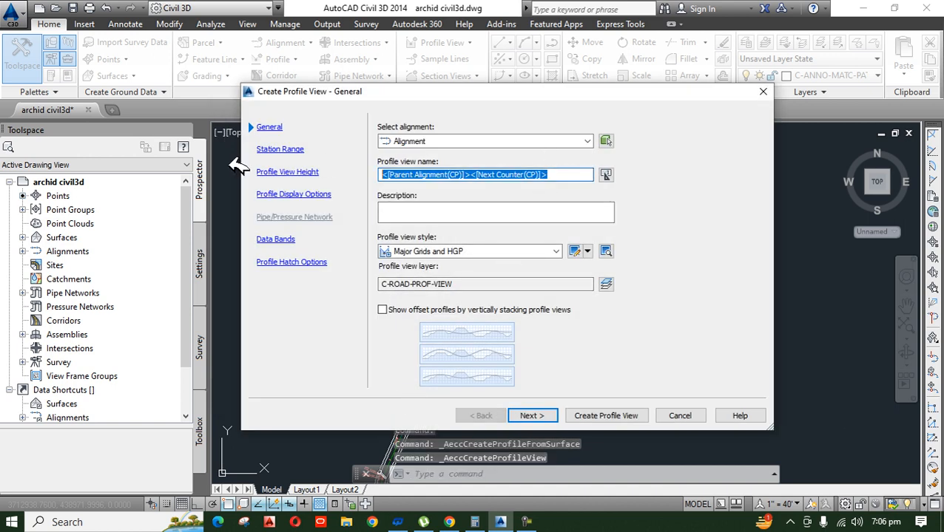
type("frp")
key("BackSpace")
type("ofile")
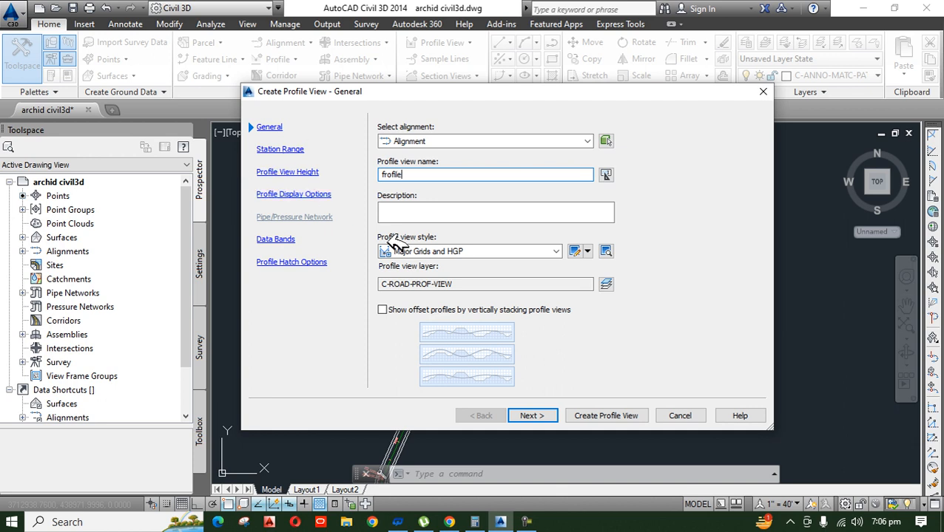
left_click(505, 254)
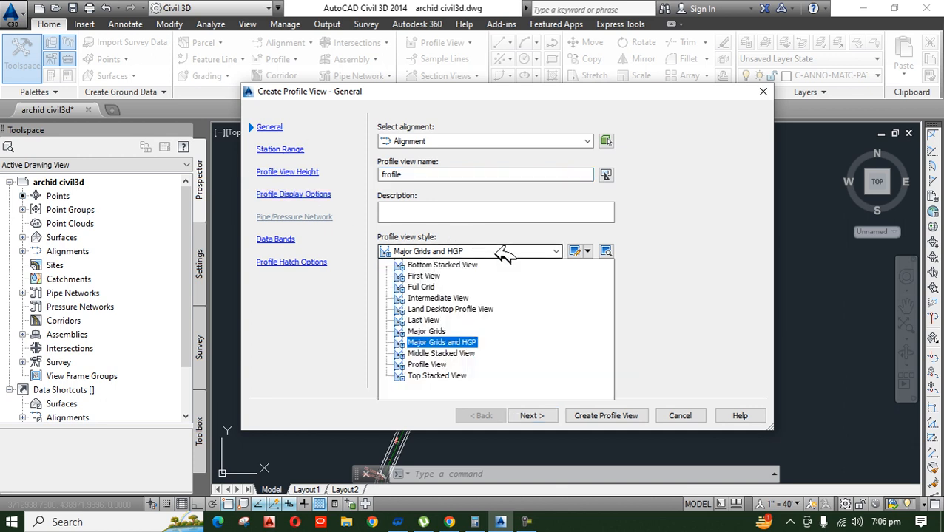
left_click(451, 299)
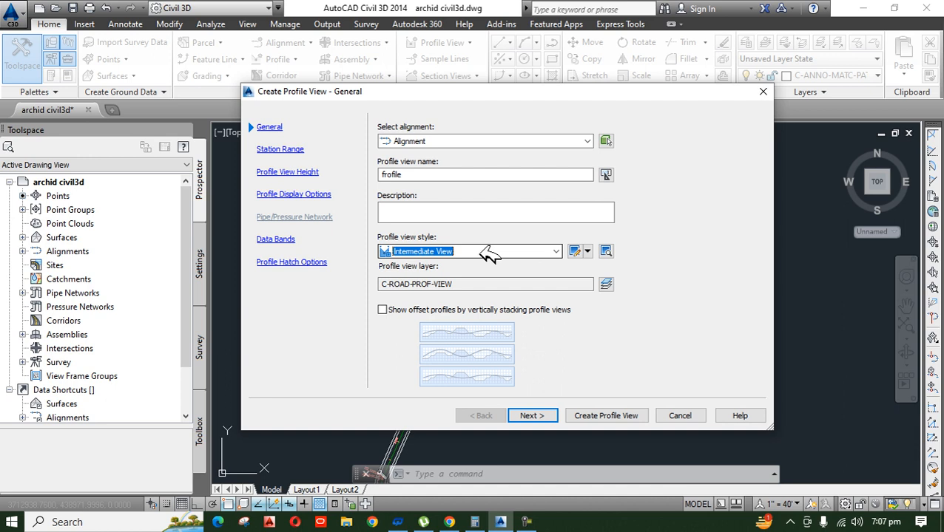
Step: Create the profile view with the remaining settings at their defaults and place it in the empty area north of the alignment
left_click(542, 416)
left_click(540, 416)
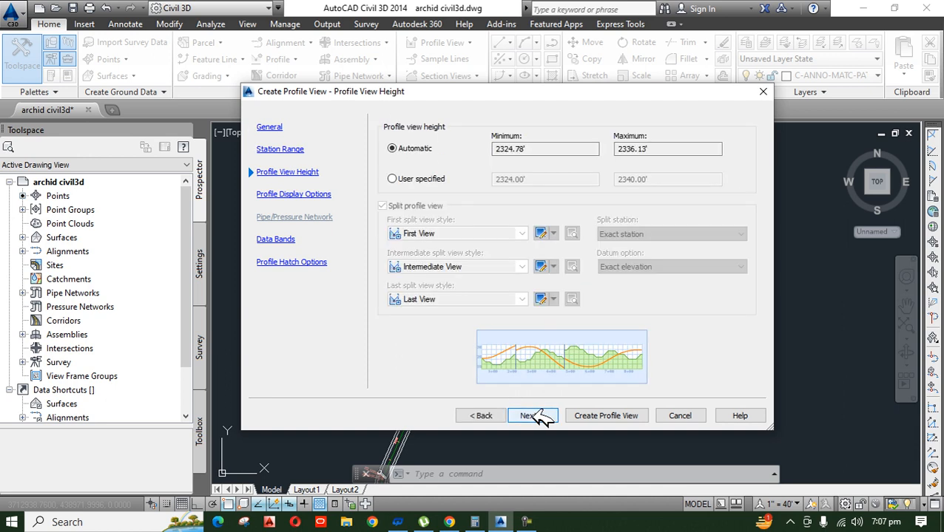
left_click(540, 416)
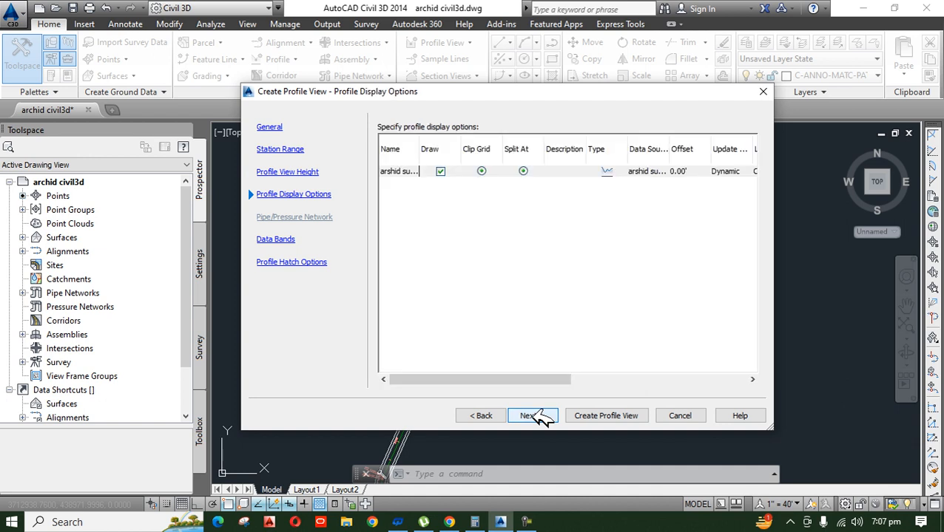
left_click(540, 416)
left_click(536, 417)
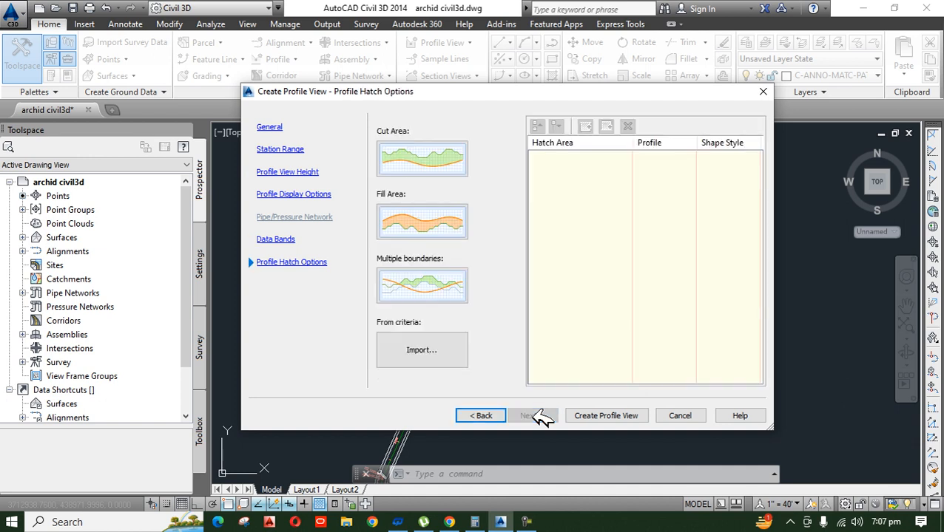
left_click(623, 416)
scroll(523, 361, "down", 5)
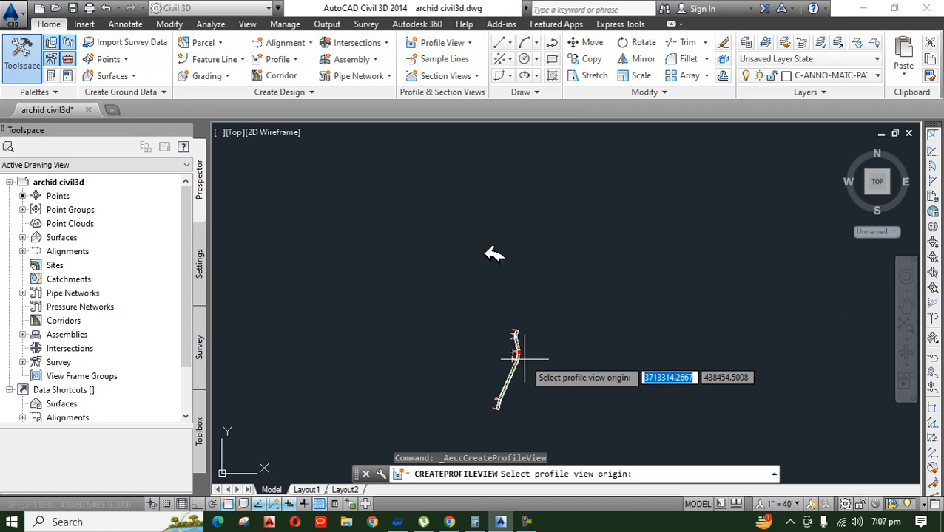
scroll(492, 266, "up", 2)
left_click(480, 334)
middle_click_drag(572, 434, 550, 310)
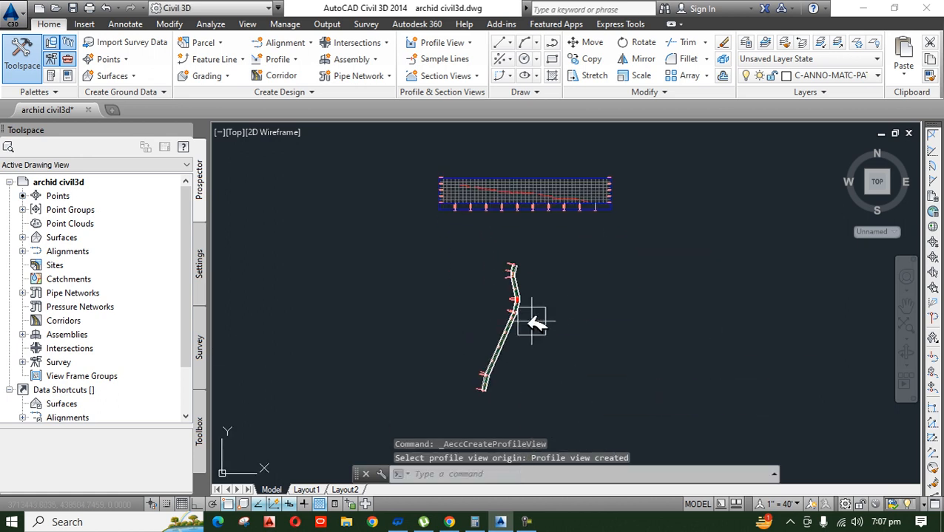
Step: Examine the surface profile from start to end in the profile view, including its elevation and station labels
middle_click_drag(551, 236, 551, 334)
scroll(520, 288, "up", 6)
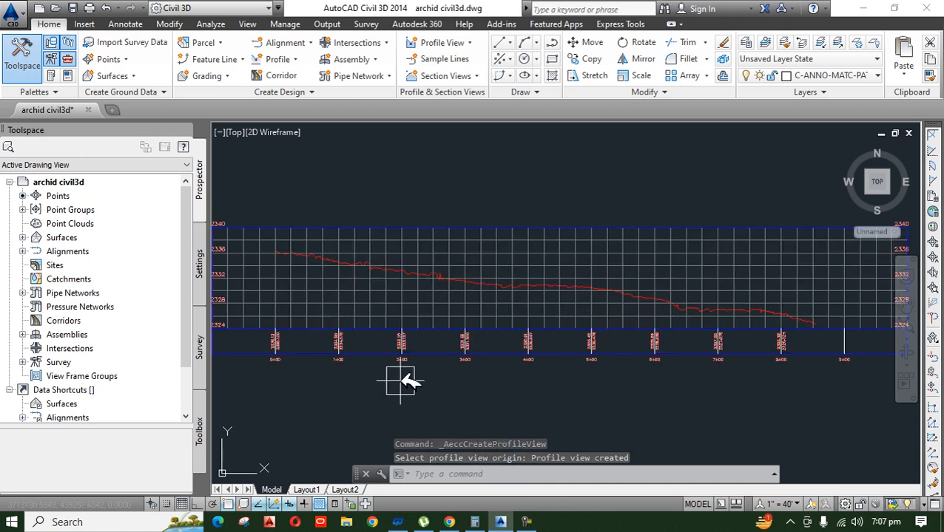
scroll(385, 308, "up", 4)
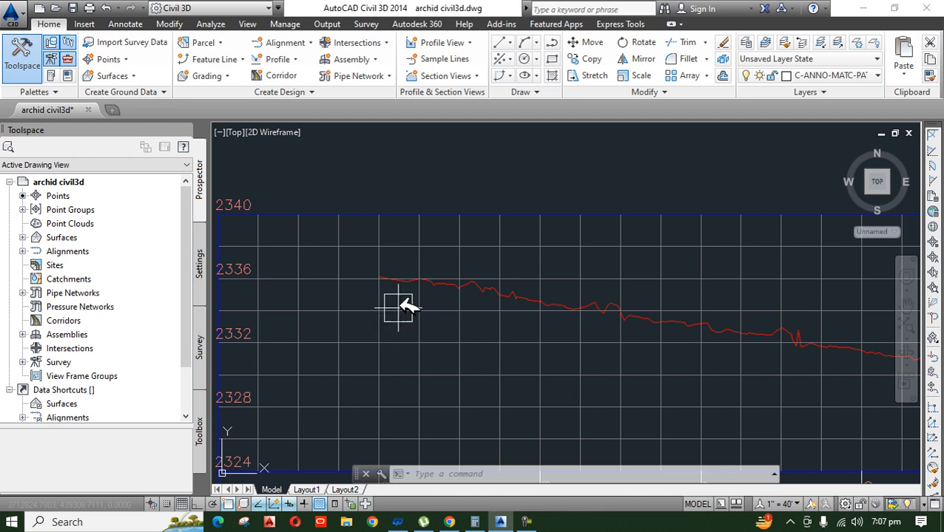
scroll(400, 303, "down", 4)
middle_click_drag(785, 347, 529, 281)
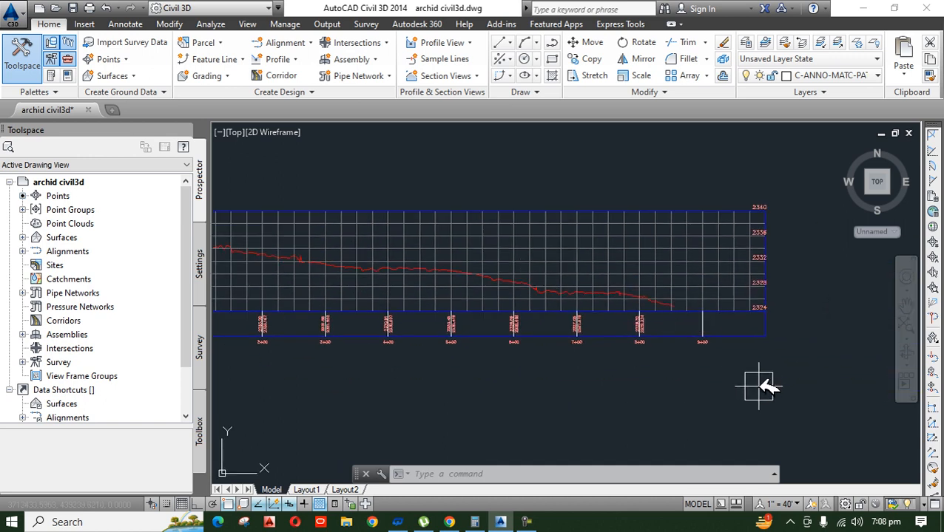
scroll(739, 362, "down", 3)
middle_click_drag(728, 366, 743, 331)
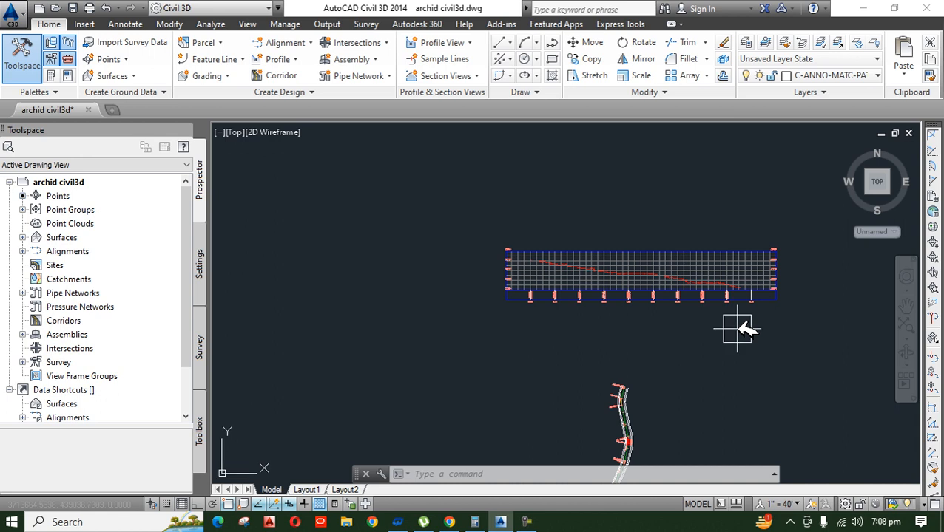
scroll(736, 296, "up", 2)
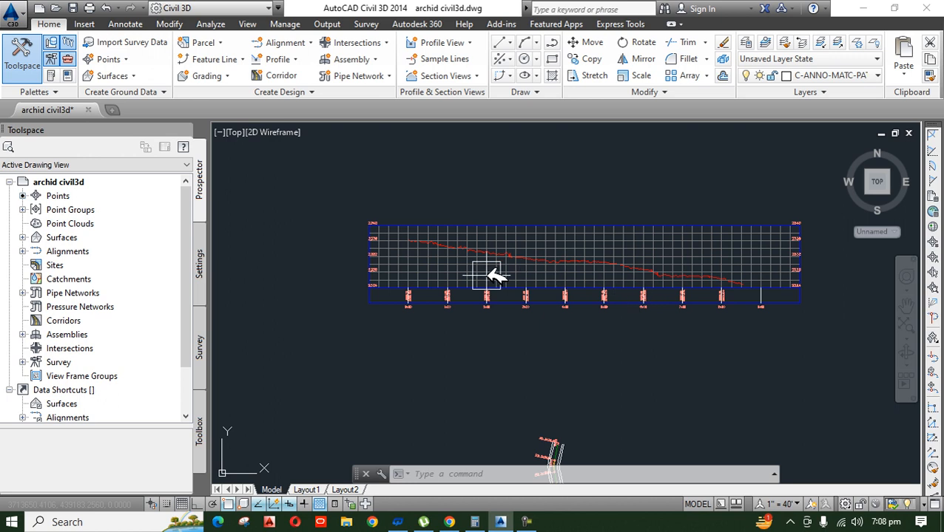
mouse_move(487, 275)
scroll(487, 276, "up", 4)
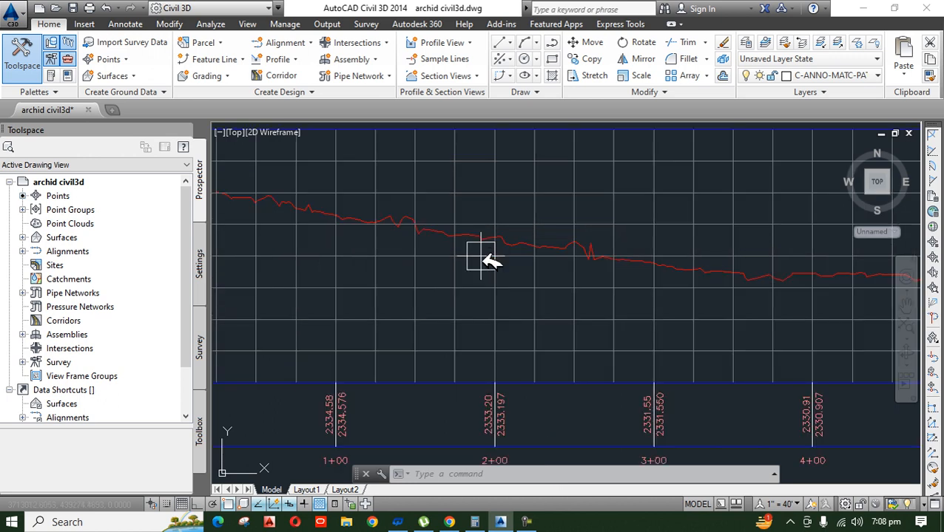
scroll(484, 255, "down", 3)
mouse_move(496, 309)
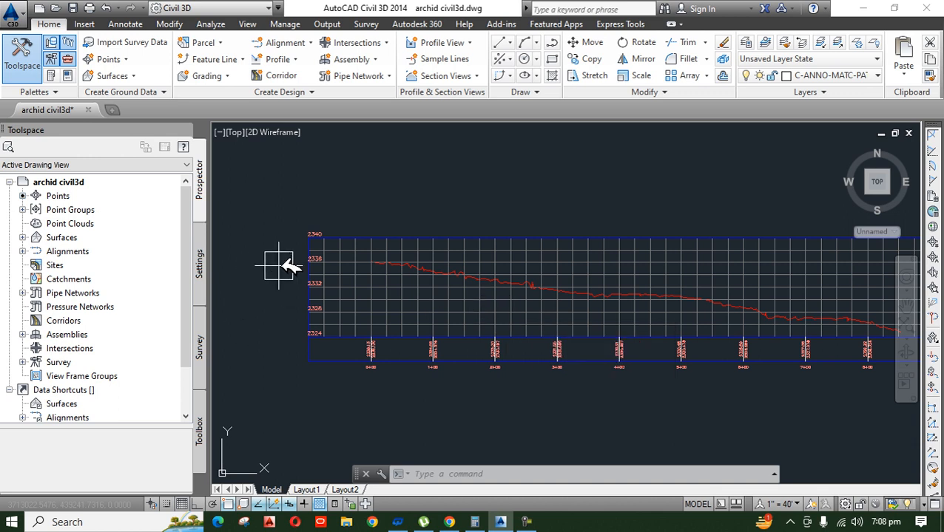
Step: Create a layout profile named "frl" in the profile view, with the Design Profile style and Complete Label Set
scroll(284, 266, "up", 5)
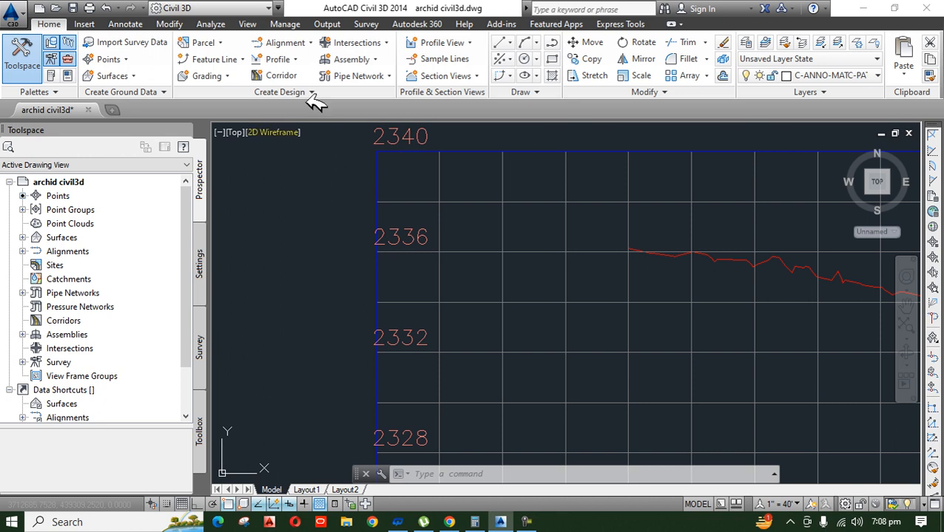
left_click(280, 60)
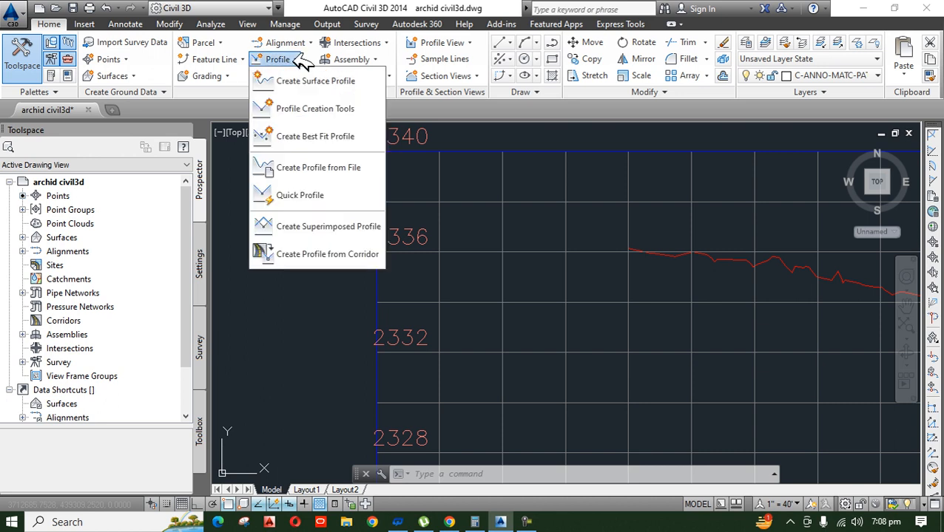
left_click(333, 108)
scroll(392, 238, "down", 5)
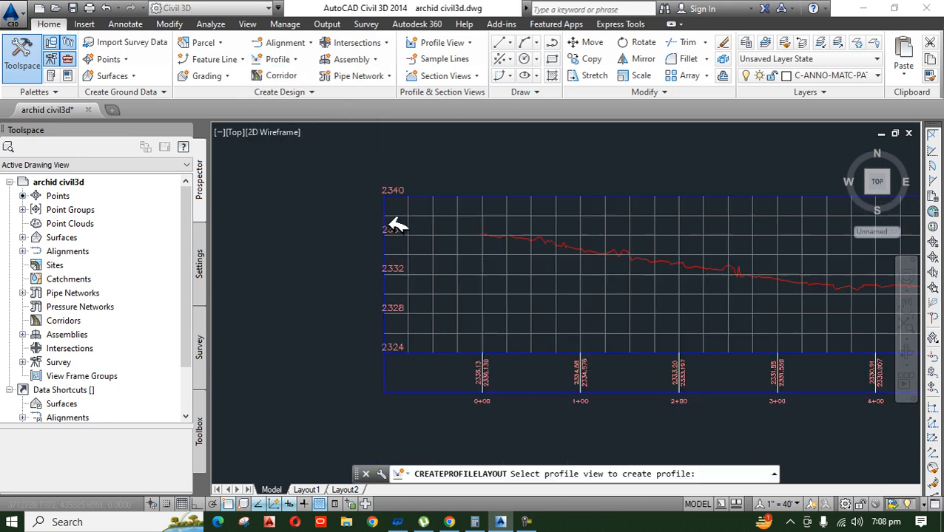
scroll(381, 240, "up", 5)
left_click(372, 255)
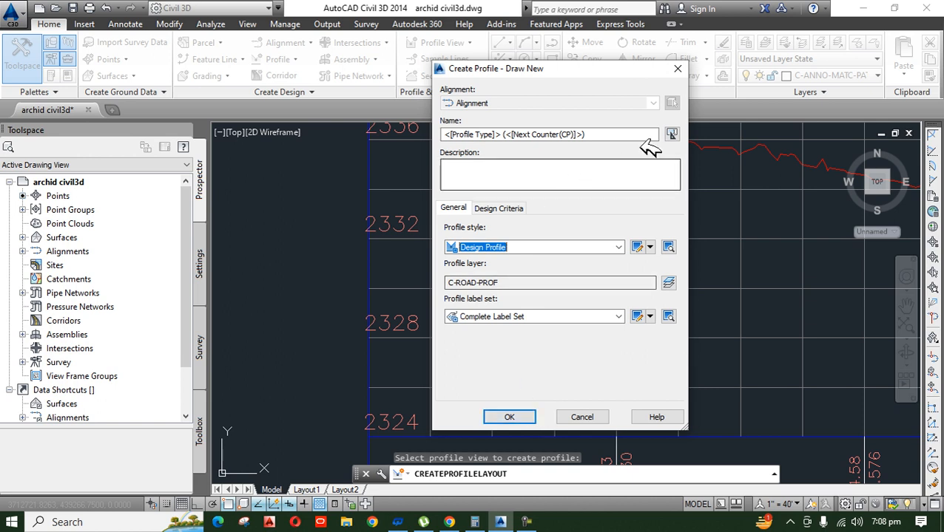
left_click_drag(610, 134, 290, 143)
type("f")
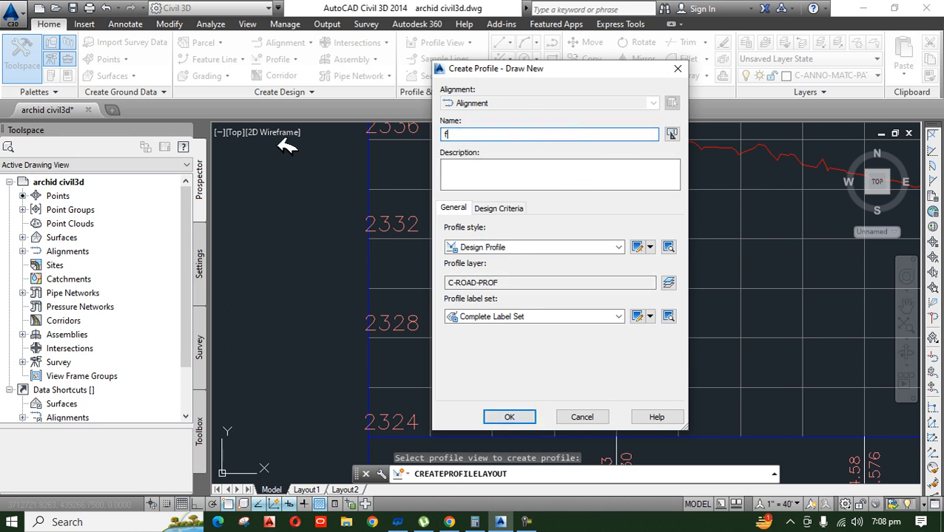
type("rl")
left_click(509, 417)
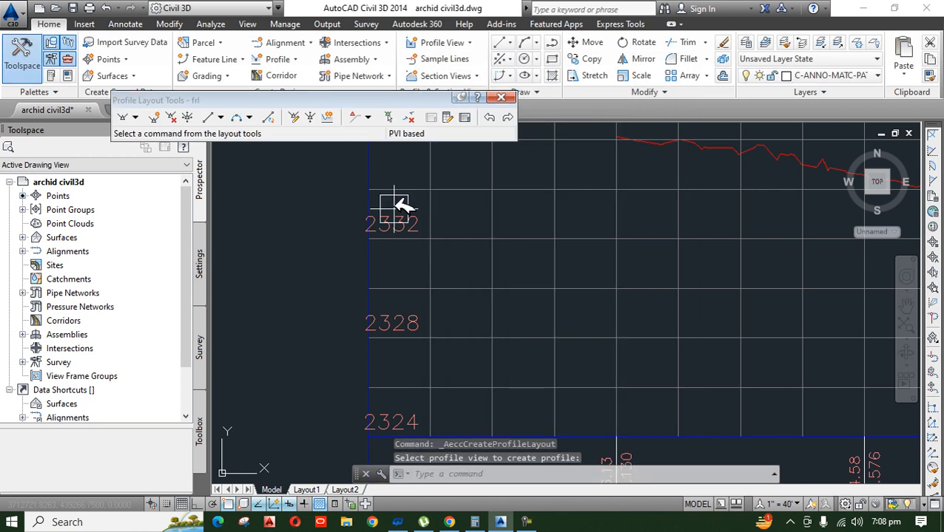
Step: Start drawing tangents with curves from the surface profile's start point and place the first PVI at about station 1+75
scroll(477, 262, "down", 4)
scroll(480, 270, "up", 2)
scroll(523, 257, "up", 2)
scroll(521, 258, "up", 2)
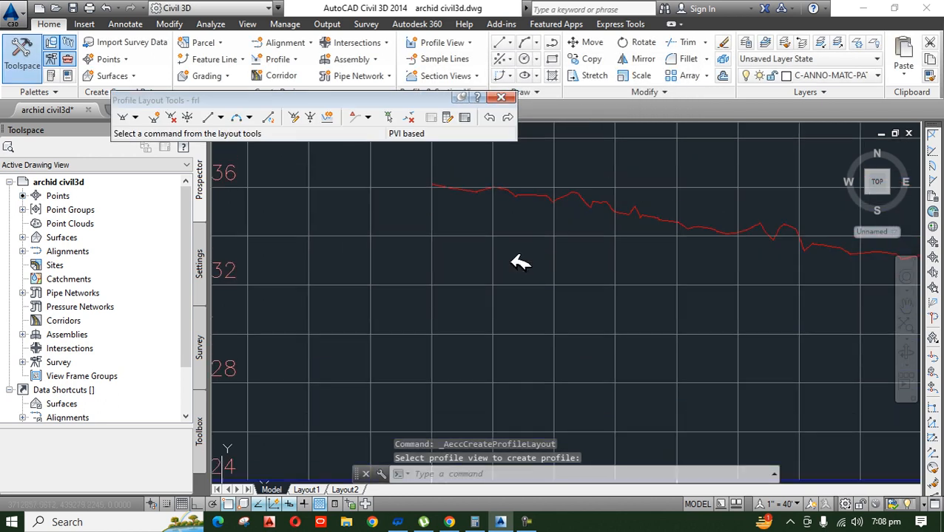
left_click(136, 117)
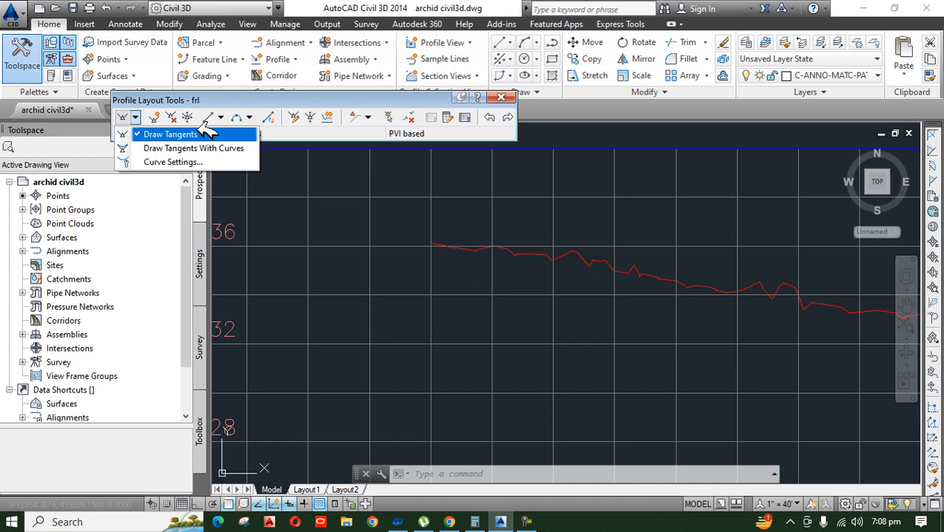
left_click(224, 147)
scroll(444, 258, "up", 4)
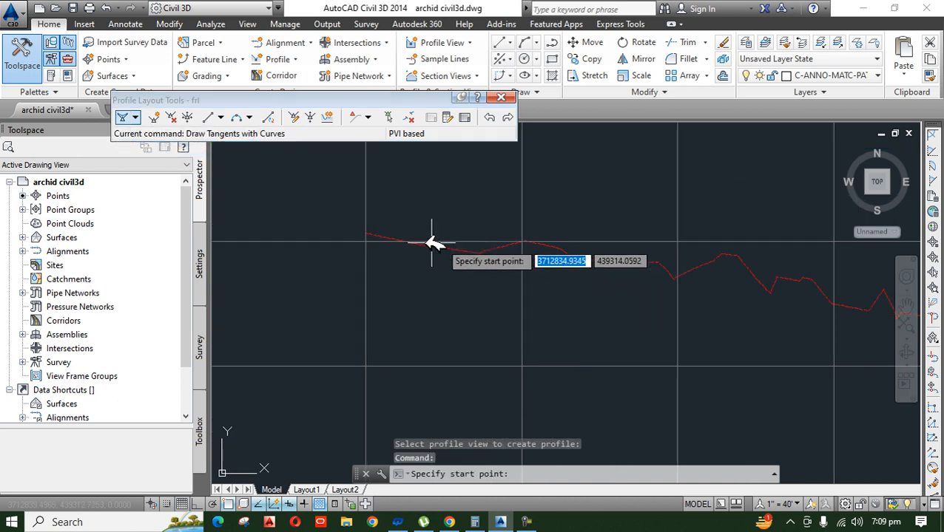
left_click(365, 234)
scroll(246, 247, "down", 6)
scroll(534, 287, "up", 4)
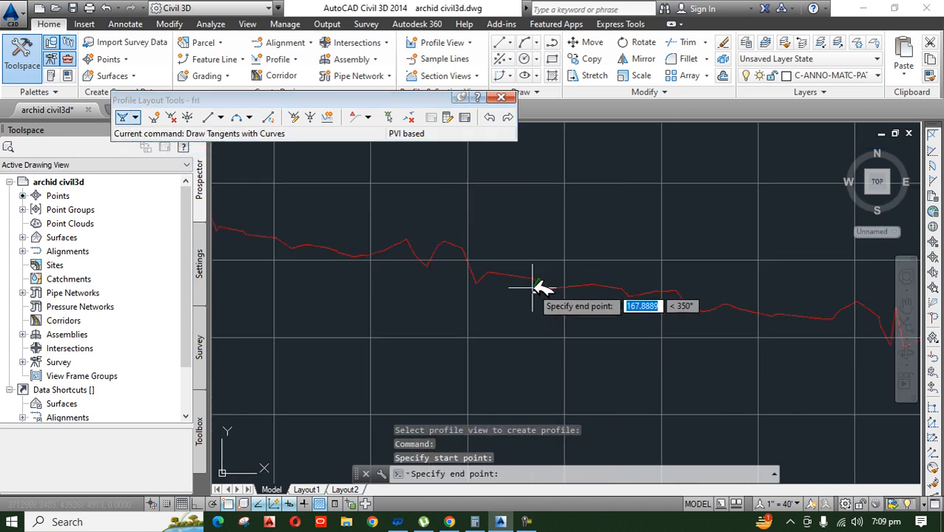
scroll(436, 304, "down", 3)
scroll(421, 298, "up", 2)
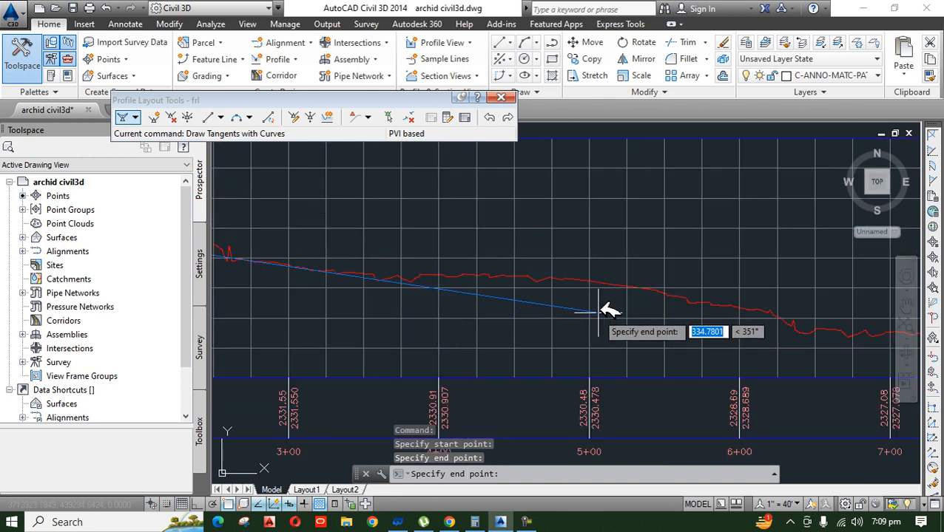
Step: Continue the design profile with PVIs at about stations 6+30 and 8+45, and finish it at the surface profile's end
left_click(788, 325)
scroll(560, 355, "down", 2)
scroll(560, 355, "down", 2)
scroll(692, 355, "up", 4)
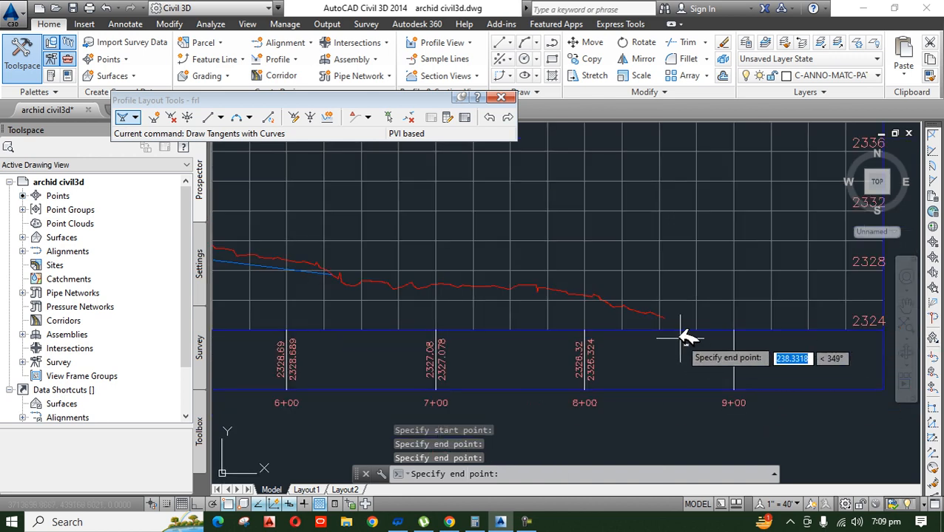
left_click(651, 312)
scroll(655, 314, "up", 4)
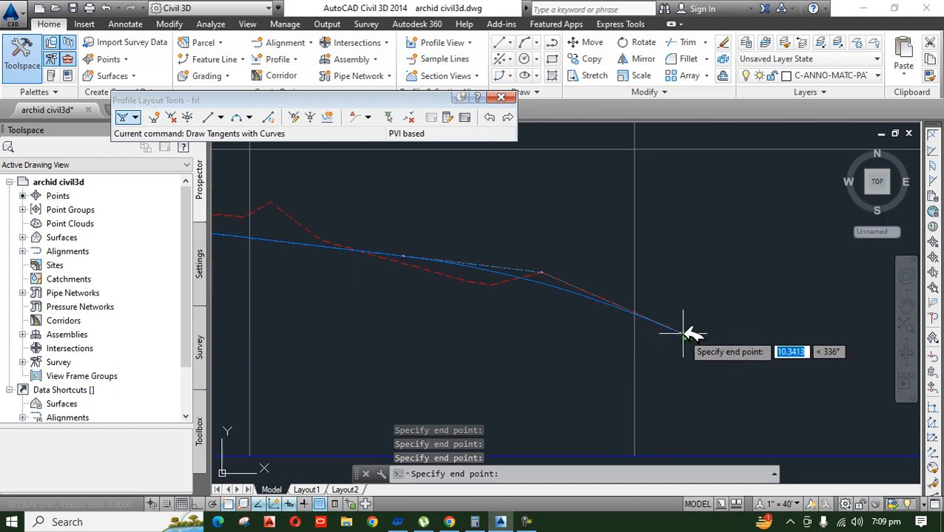
key("Return")
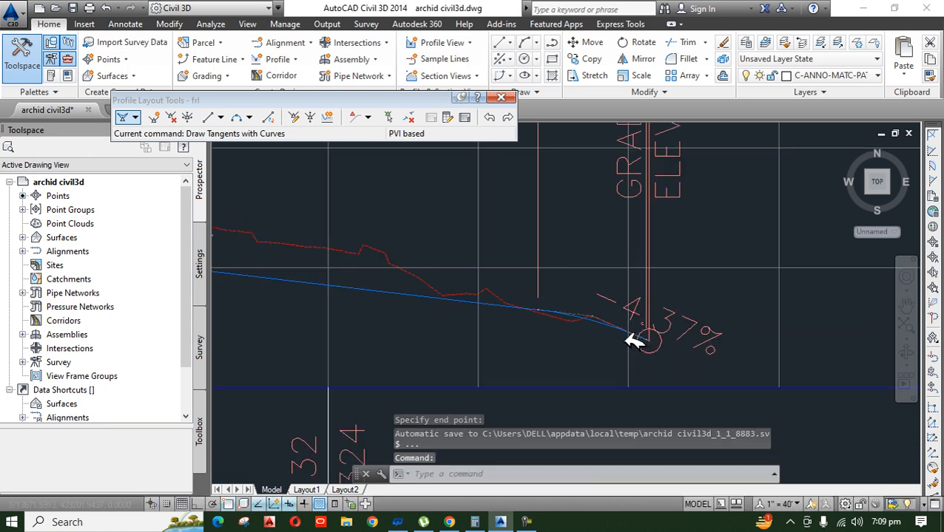
Step: Set the drawing's annotation scale to 1" = 20'
scroll(630, 360, "down", 5)
scroll(422, 320, "up", 3)
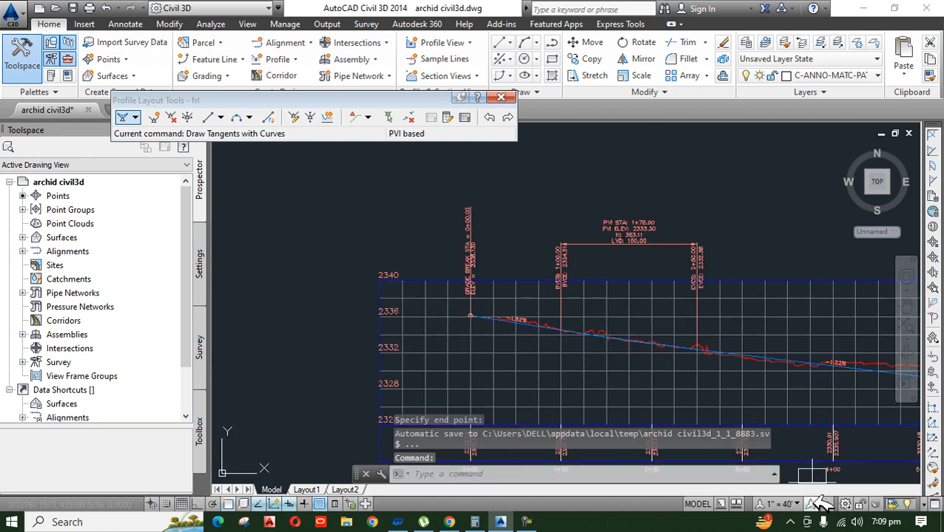
left_click(785, 503)
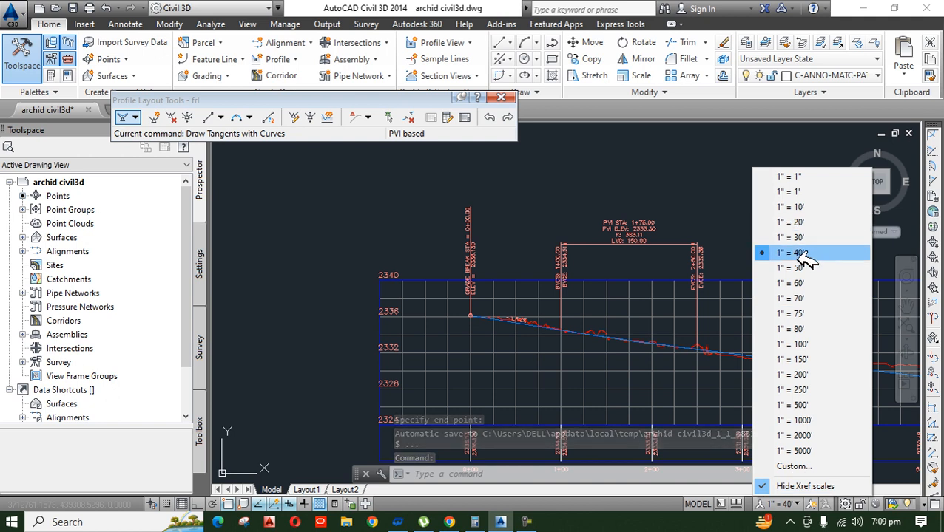
left_click(809, 223)
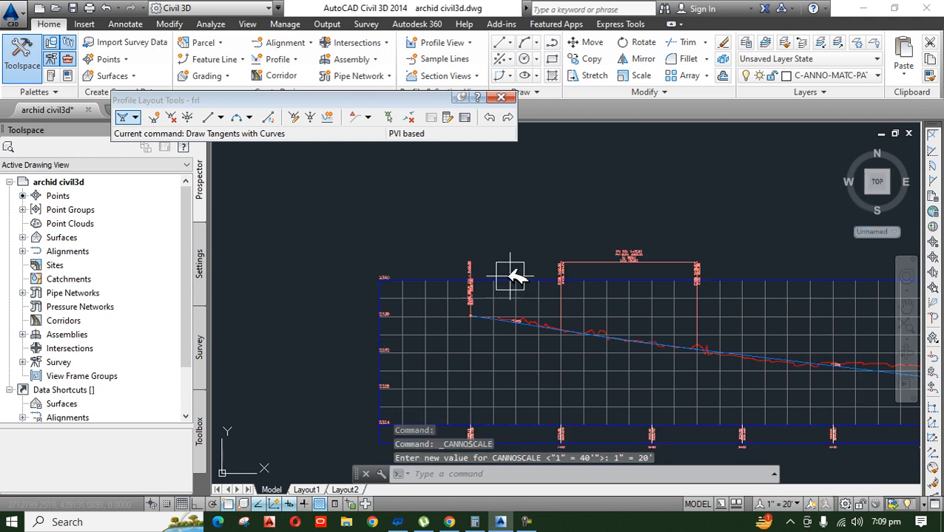
Step: Examine the label sizes on the profile view and along the alignment at the new annotation scale
scroll(544, 273, "up", 2)
scroll(385, 301, "down", 2)
scroll(564, 311, "up", 4)
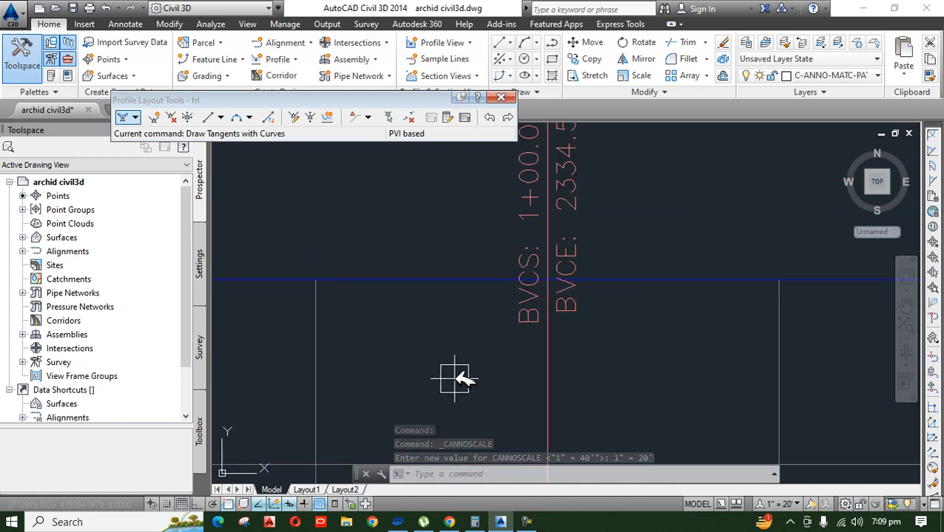
scroll(551, 225, "down", 6)
scroll(543, 385, "up", 6)
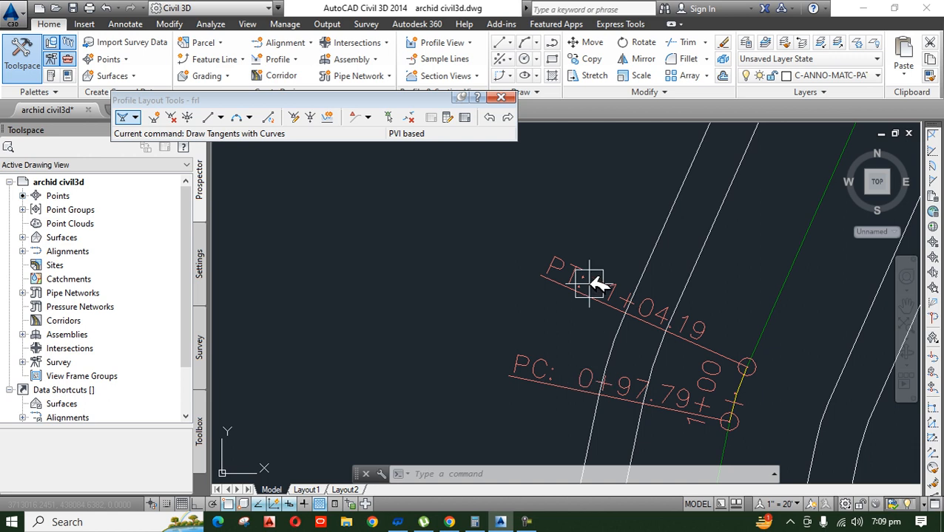
scroll(596, 362, "down", 7)
scroll(608, 234, "up", 8)
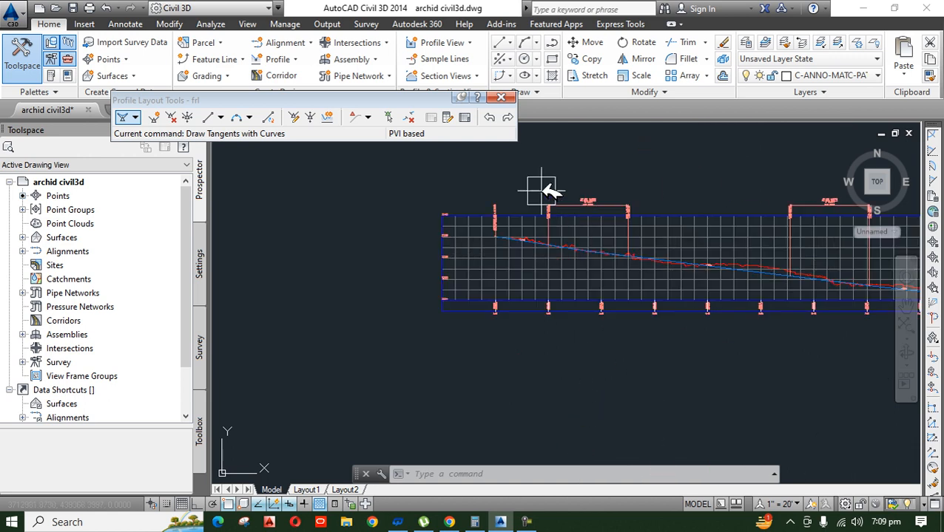
mouse_move(584, 372)
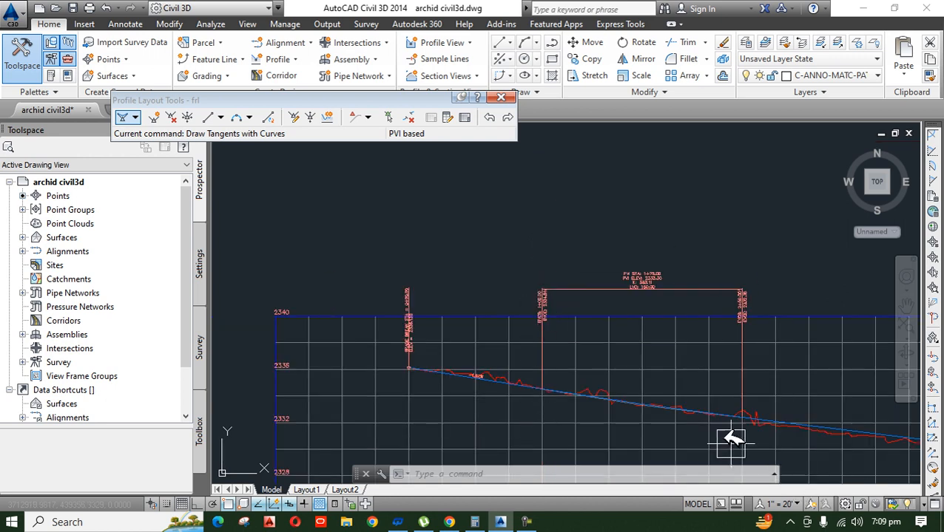
scroll(459, 235, "down", 10)
scroll(489, 361, "up", 5)
scroll(488, 400, "down", 3)
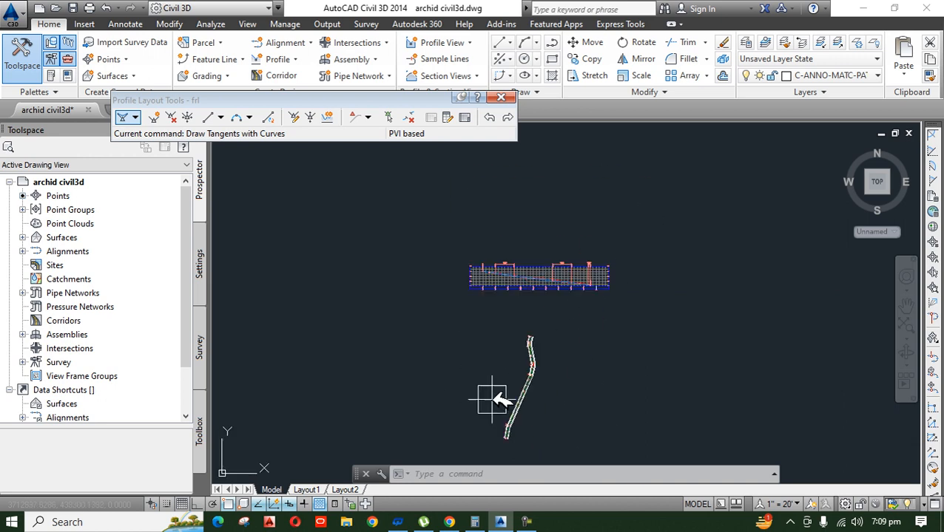
Step: Examine the first vertical curve's labels, reading its start station and elevation and its PVI data
scroll(563, 295, "up", 5)
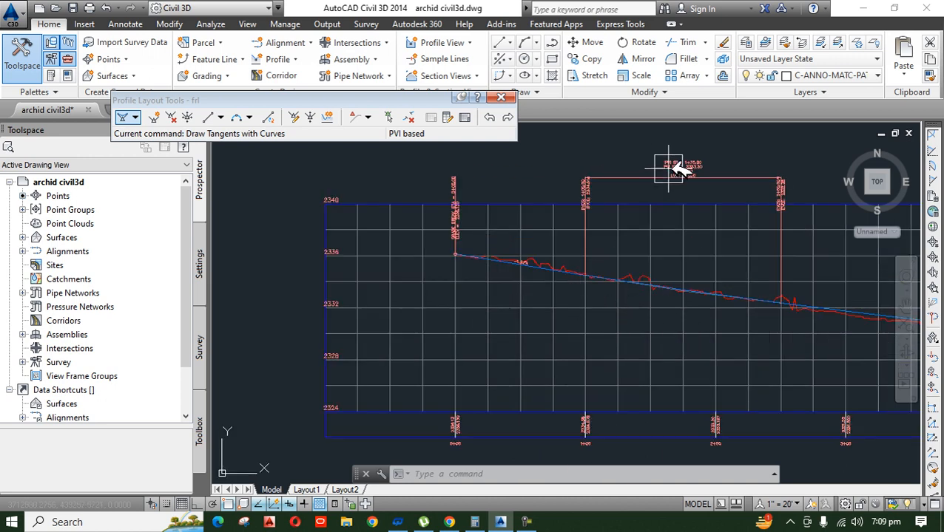
scroll(603, 192, "up", 5)
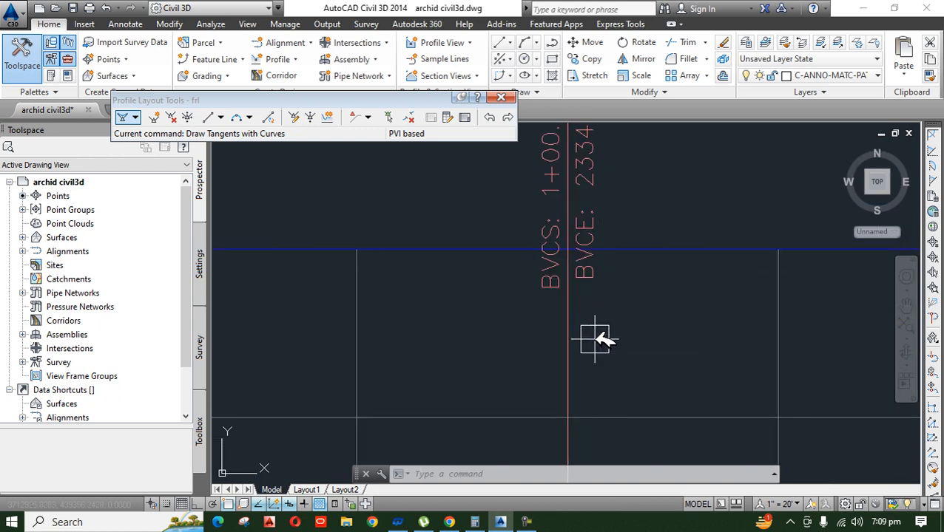
middle_click_drag(611, 323, 605, 381)
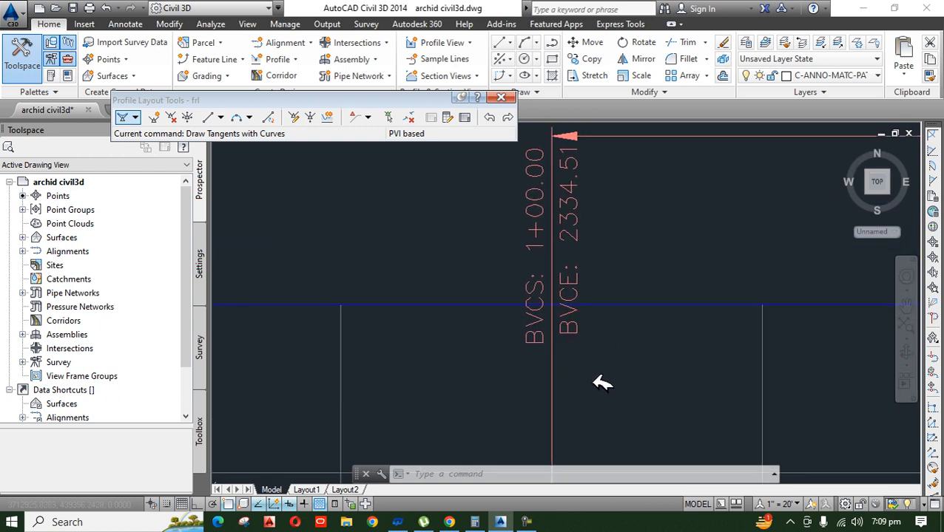
scroll(596, 392, "down", 2)
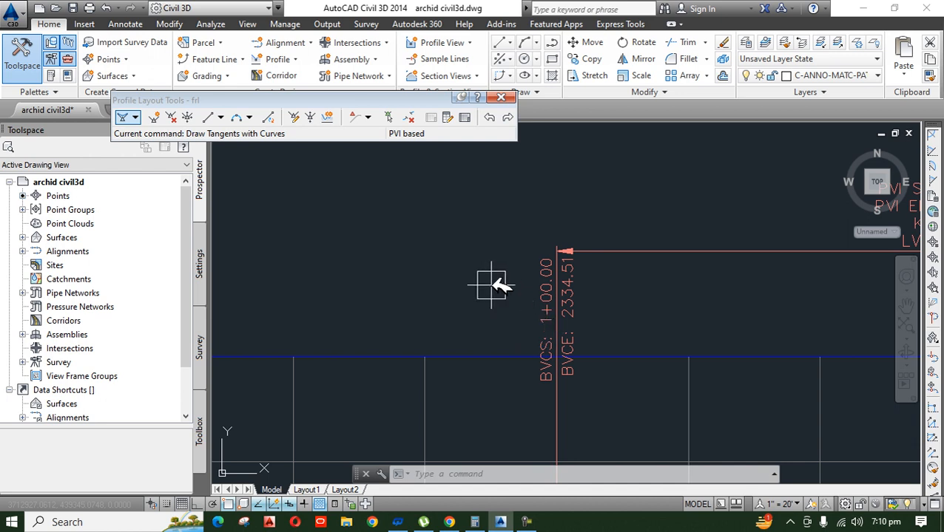
scroll(471, 255, "down", 10)
scroll(531, 291, "up", 10)
middle_click_drag(472, 254, 506, 488)
middle_click_drag(517, 263, 516, 488)
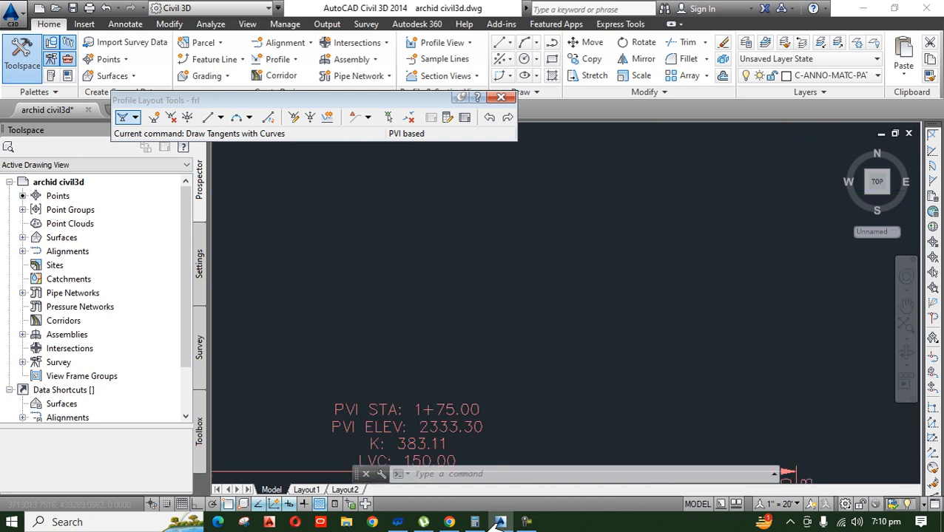
scroll(342, 428, "up", 4)
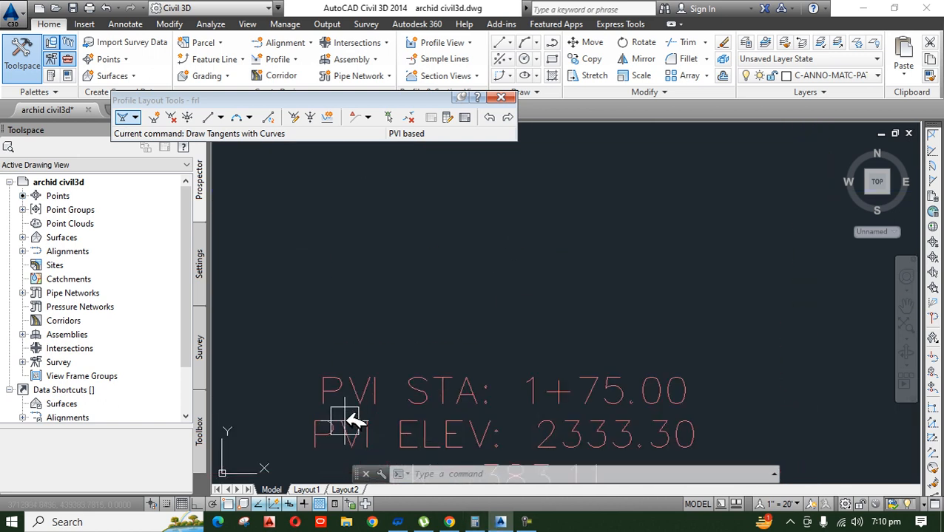
Step: Examine the first vertical curve's K value, curve length and end labels, and check its PVI position on the design profile
middle_click_drag(372, 389, 375, 298)
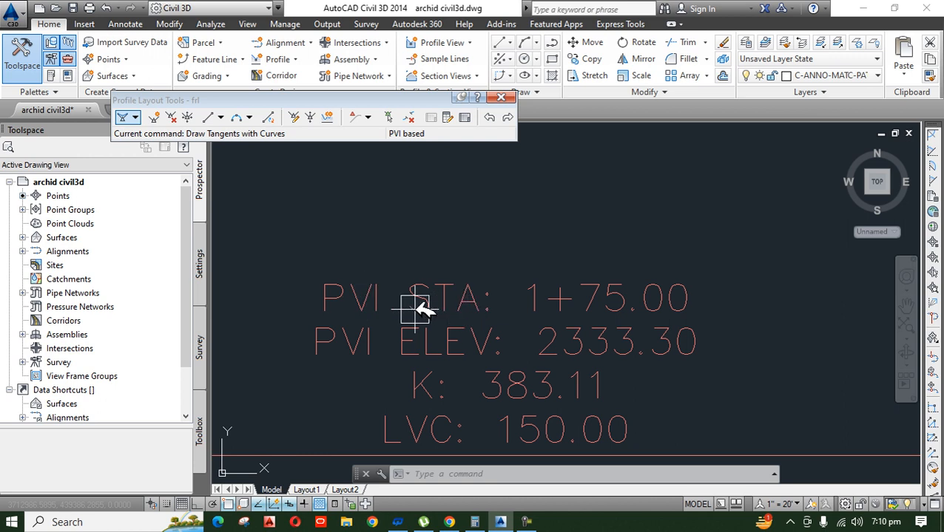
scroll(493, 248, "down", 10)
scroll(503, 304, "up", 6)
scroll(503, 304, "up", 4)
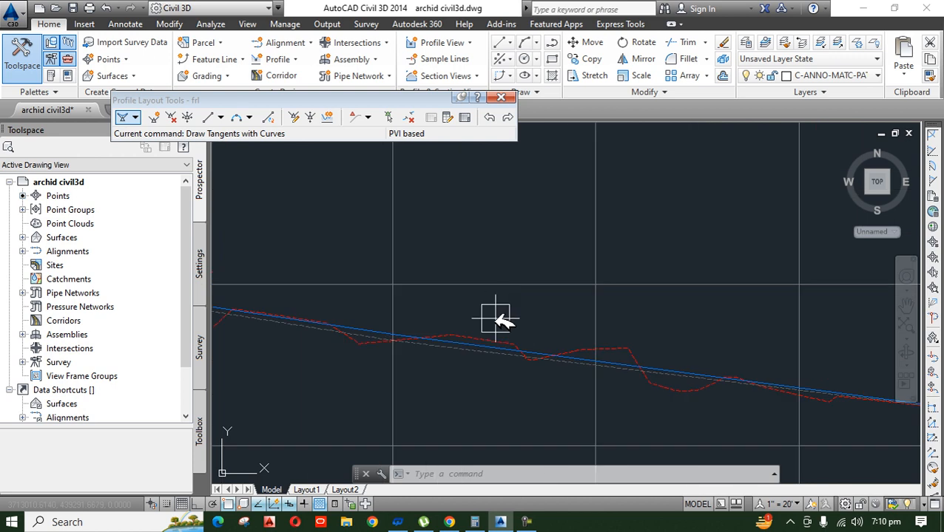
left_click(469, 360)
scroll(461, 404, "down", 8)
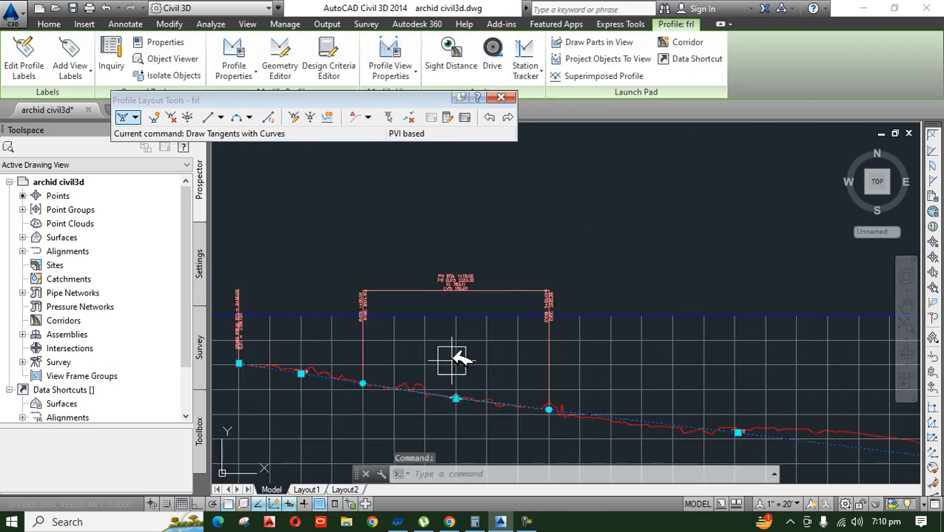
scroll(455, 298, "up", 6)
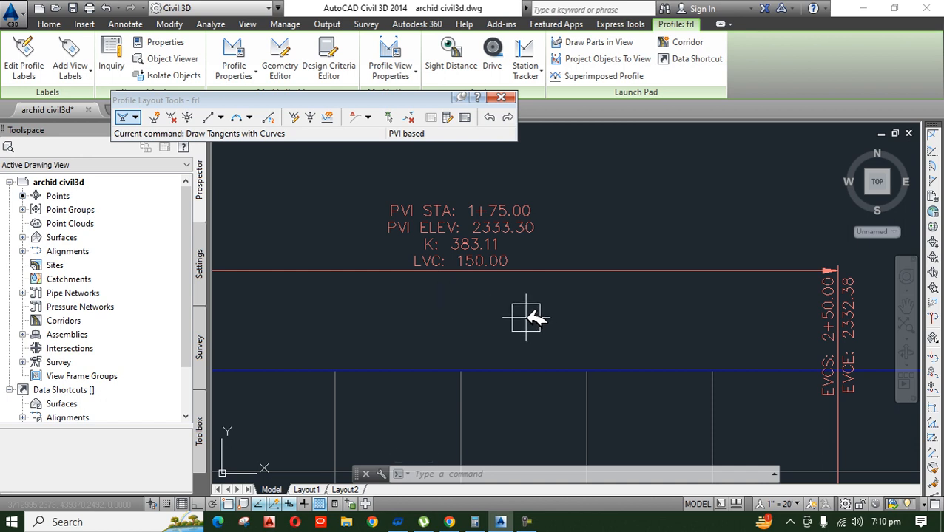
key("Escape")
key("Escape")
key("Escape")
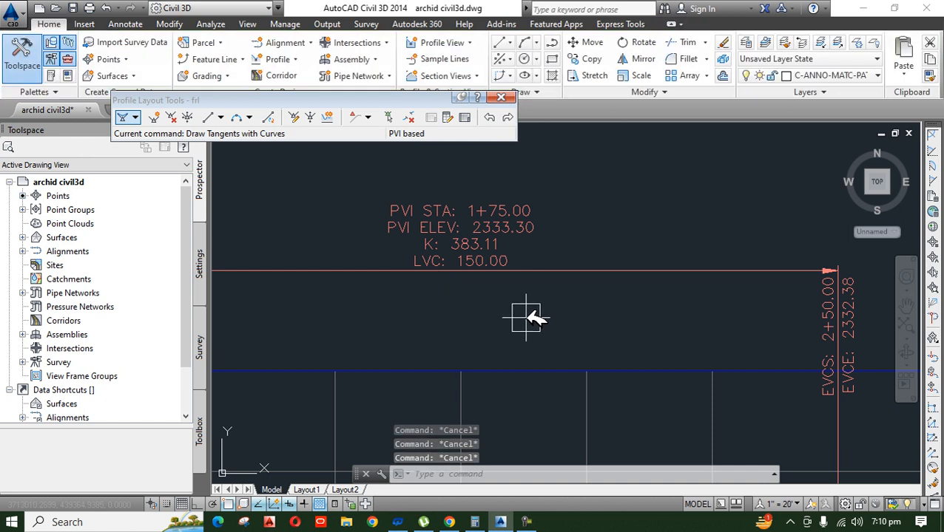
Step: Review the complete profile view with all its vertical curves, together with the road alignment and its offsets in plan
scroll(488, 285, "down", 5)
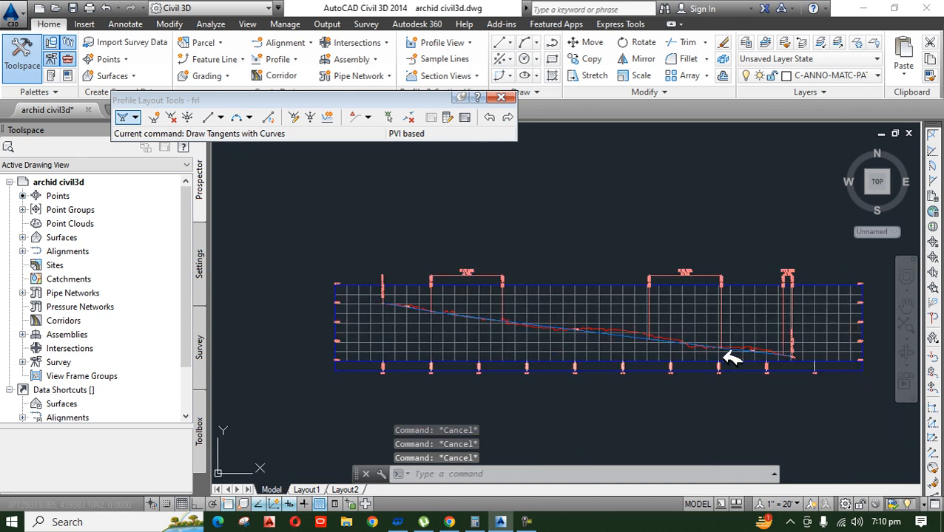
scroll(591, 281, "down", 6)
scroll(614, 296, "up", 3)
mouse_move(621, 299)
middle_mouse_down()
mouse_move(661, 310)
mouse_move(510, 299)
middle_mouse_up()
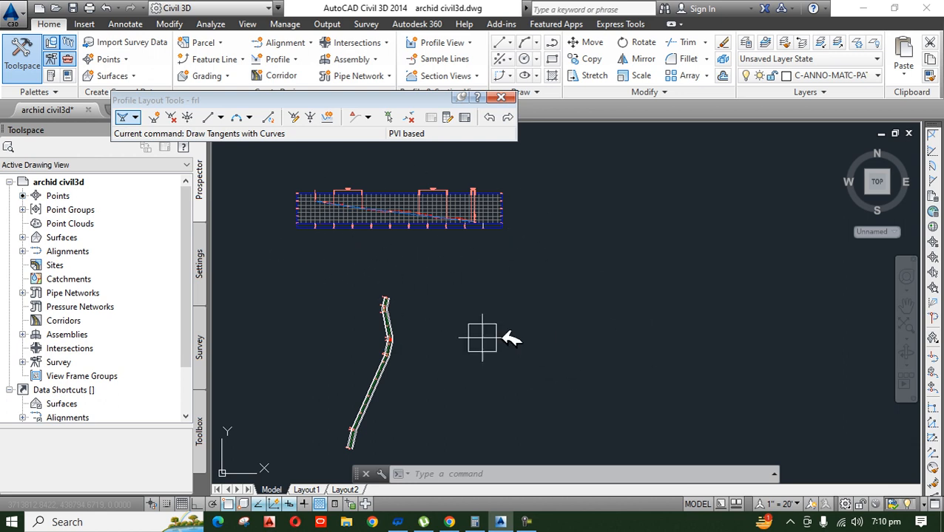
mouse_move(504, 364)
middle_mouse_down()
mouse_move(602, 361)
mouse_move(468, 375)
middle_mouse_up()
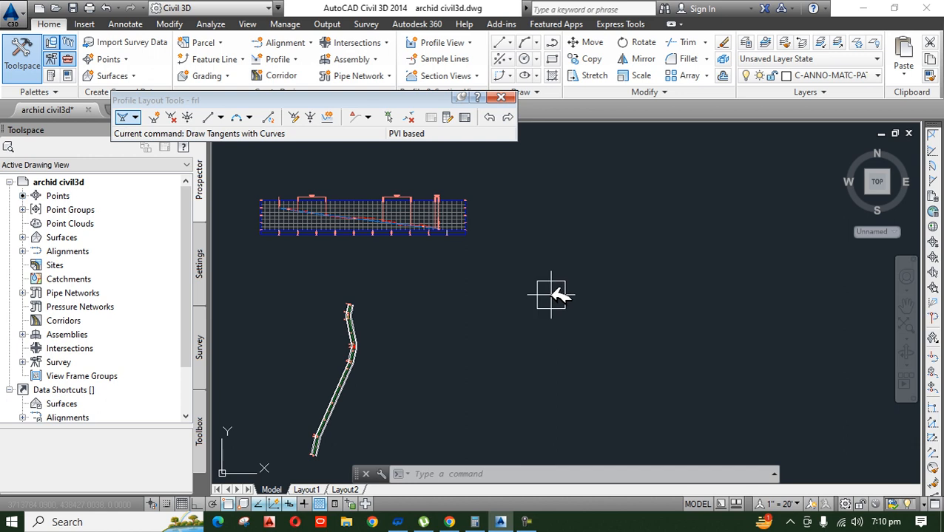
middle_click_drag(288, 304, 459, 331)
scroll(459, 331, "up", 4)
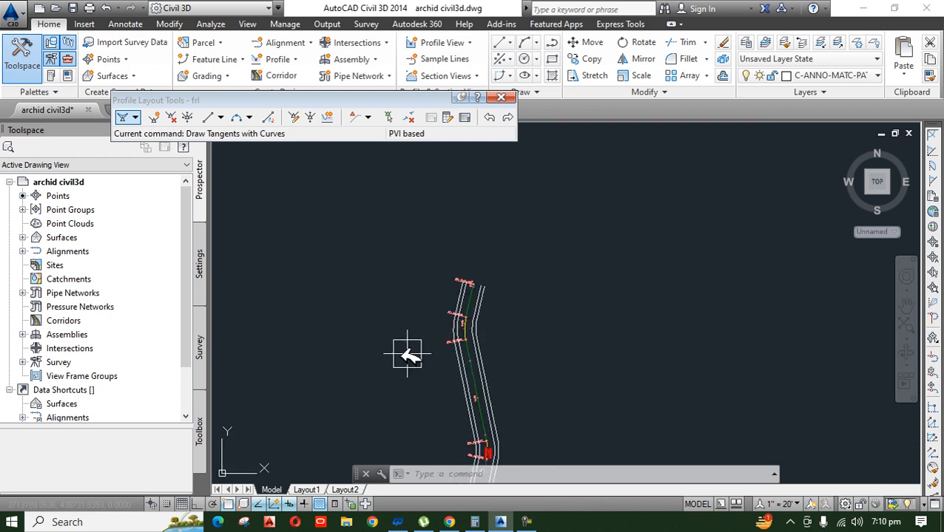
scroll(380, 311, "down", 5)
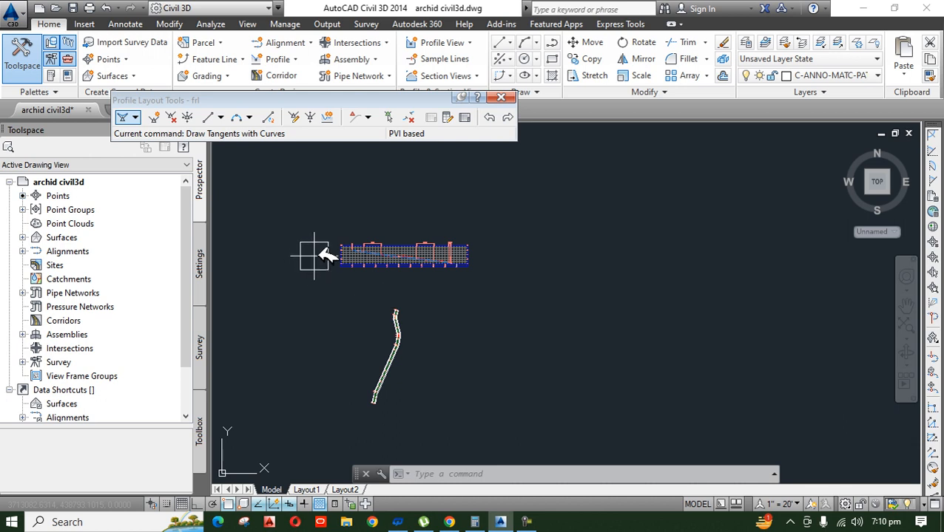